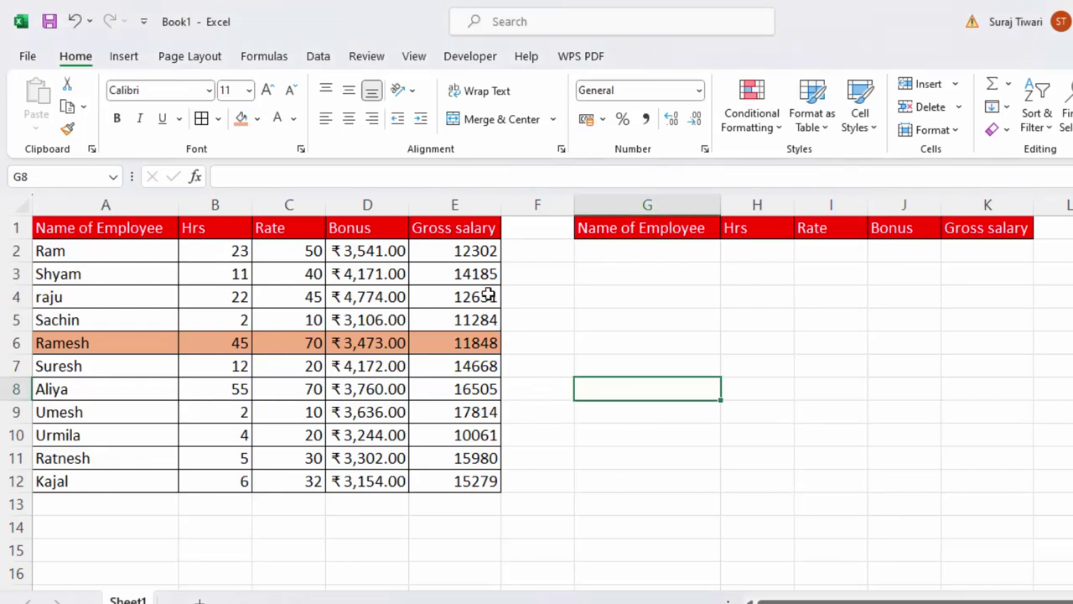
# - Format the Gross salary cells E2:E12 as rupee Currency with two decimals, e.g. ₹12,302.00
pyautogui.moveTo(476, 250); pyautogui.dragTo(467, 469)
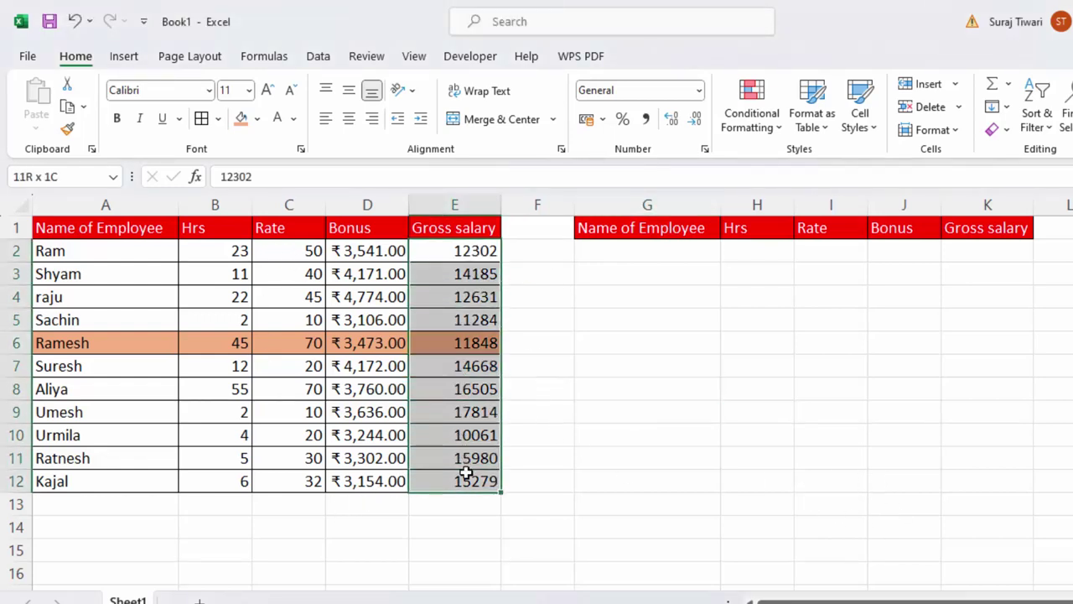
pyautogui.click(698, 90)
pyautogui.click(646, 224)
pyautogui.click(637, 381)
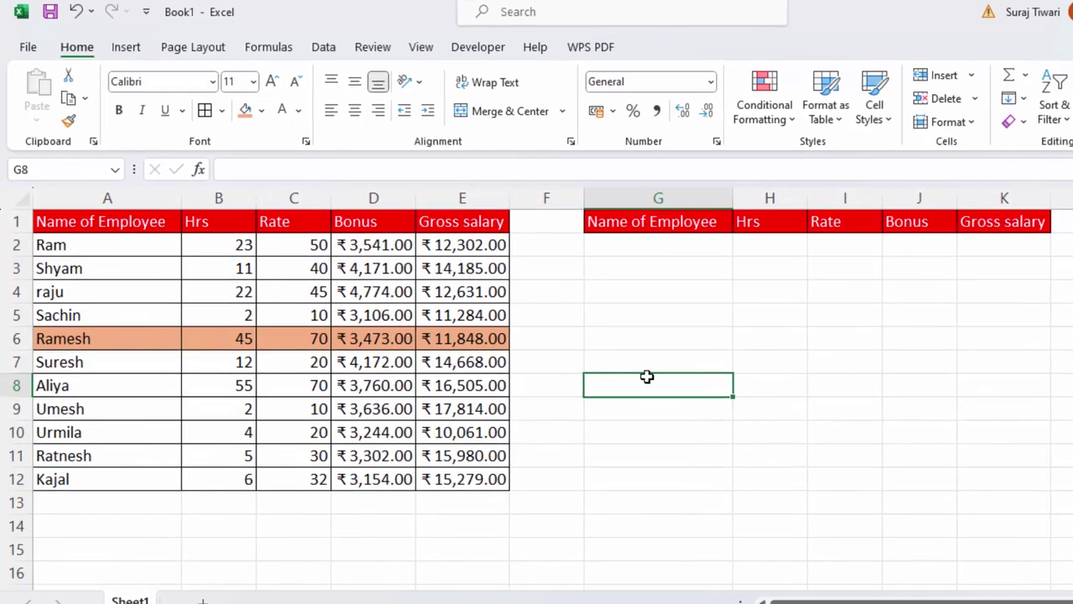
# - Bold the header rows A1:E1 and G1:K1
pyautogui.moveTo(160, 219); pyautogui.dragTo(444, 223)
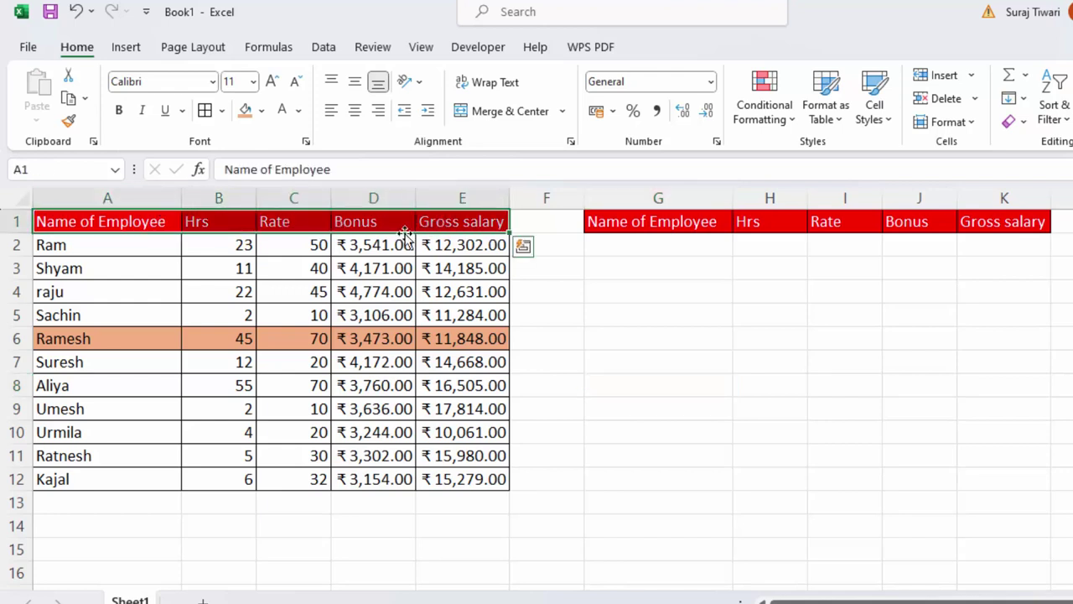
pyautogui.click(118, 113)
pyautogui.moveTo(675, 222); pyautogui.dragTo(973, 219)
pyautogui.click(119, 111)
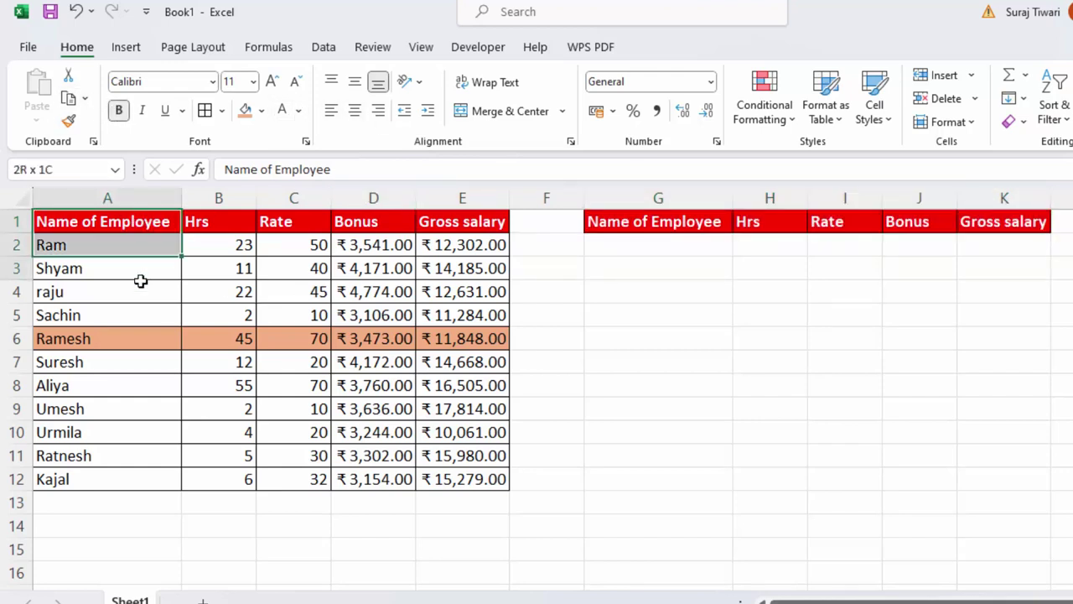
# - Highlight the Name, Hrs, Rate and Gross salary columns, then select lookup cell G2
pyautogui.moveTo(138, 220); pyautogui.dragTo(126, 338)
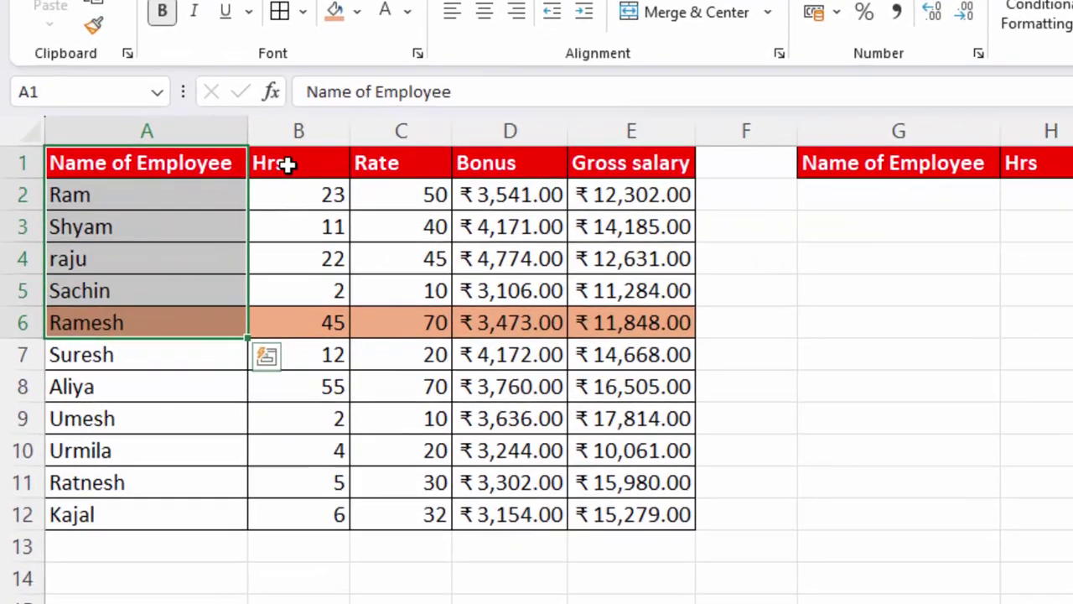
pyautogui.moveTo(205, 245); pyautogui.dragTo(213, 338)
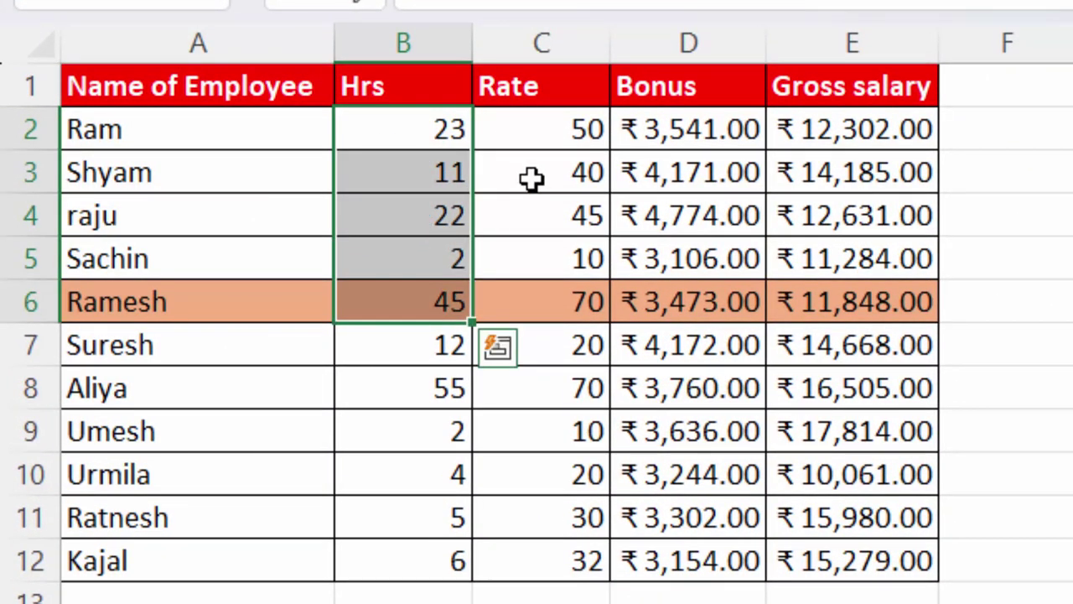
pyautogui.moveTo(541, 134); pyautogui.dragTo(543, 388)
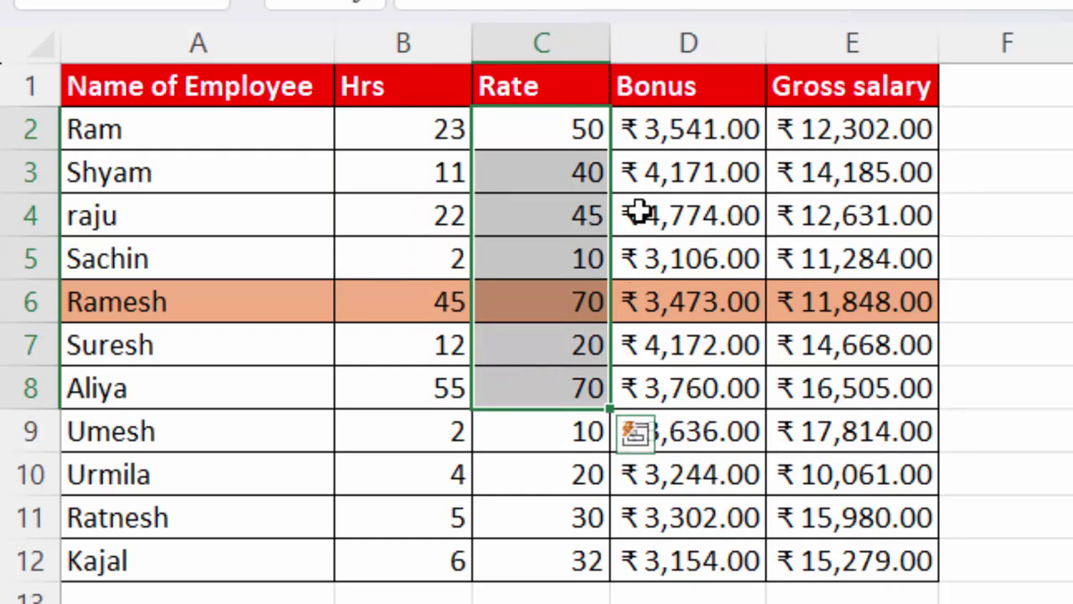
pyautogui.moveTo(837, 144); pyautogui.dragTo(841, 537)
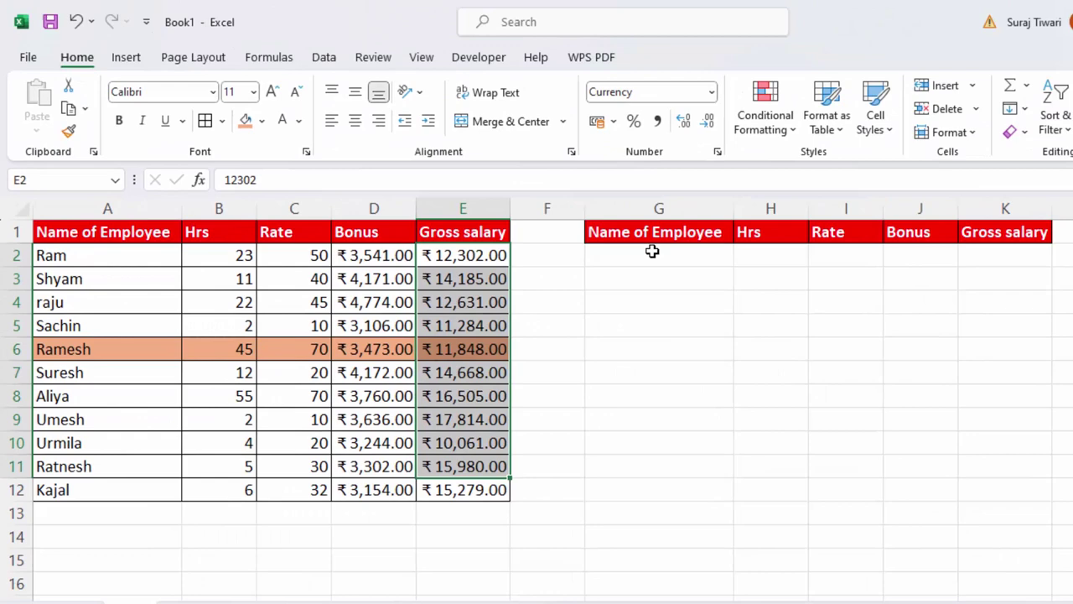
pyautogui.click(650, 253)
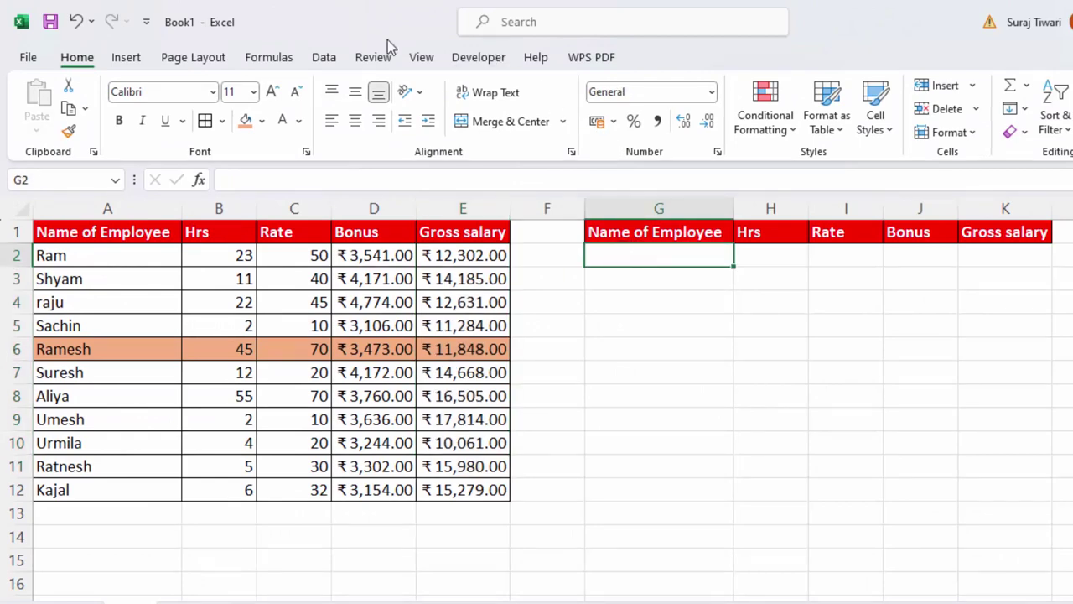
# - Add a List validation to G2 sourced from $A$2:$A$12 and choose Sachin from it
pyautogui.click(340, 56)
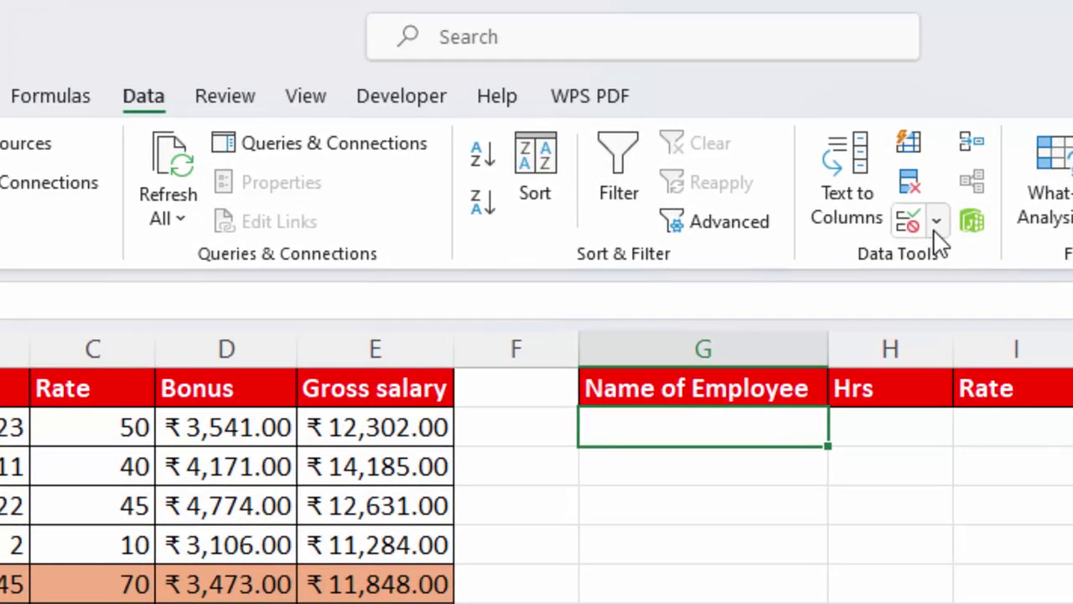
pyautogui.click(922, 211)
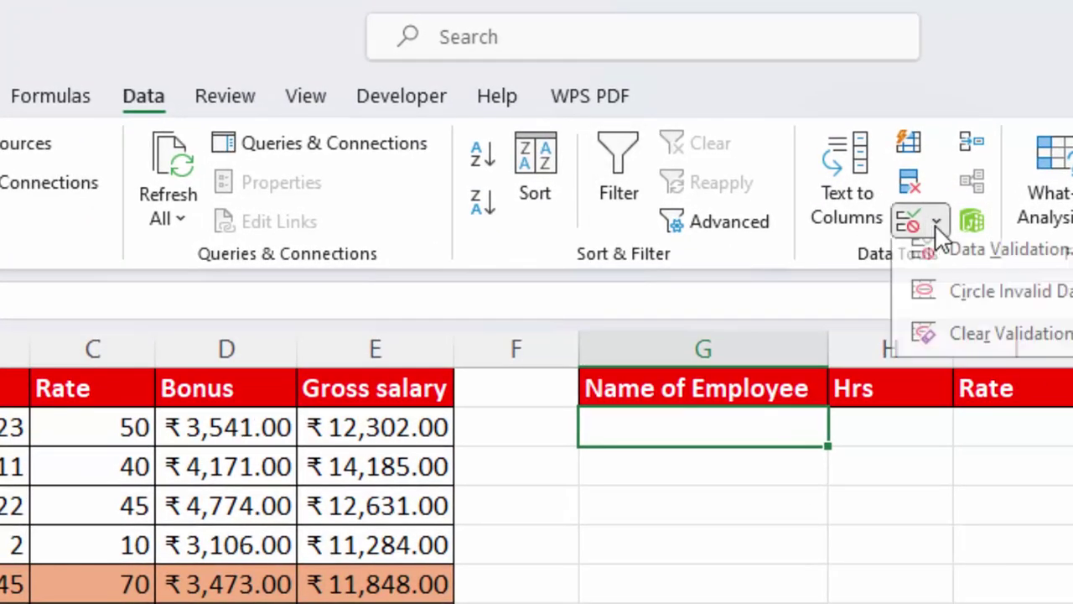
pyautogui.click(948, 265)
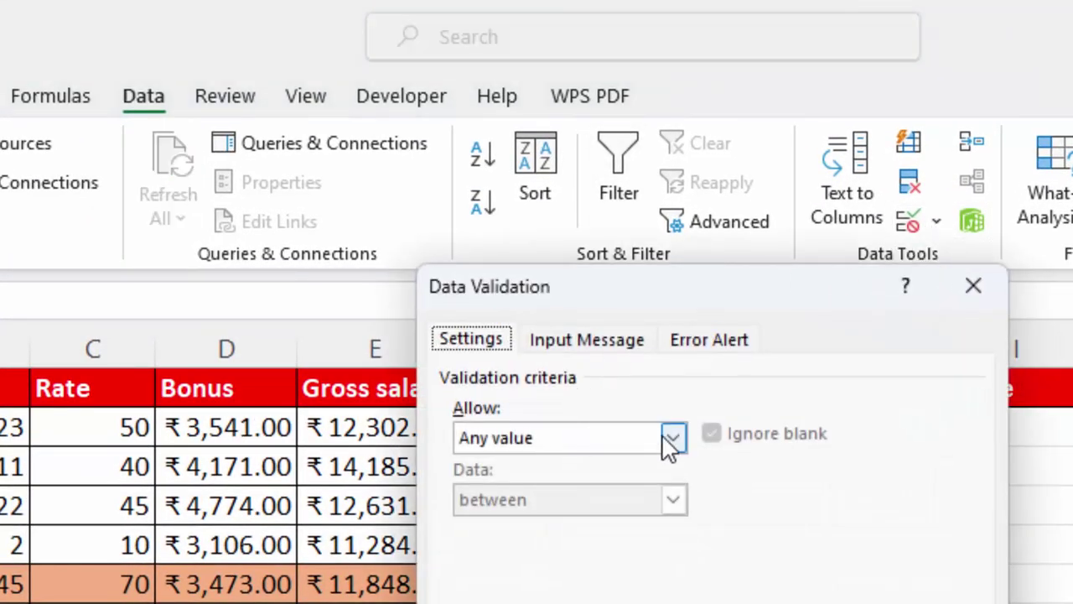
pyautogui.click(672, 437)
pyautogui.click(556, 523)
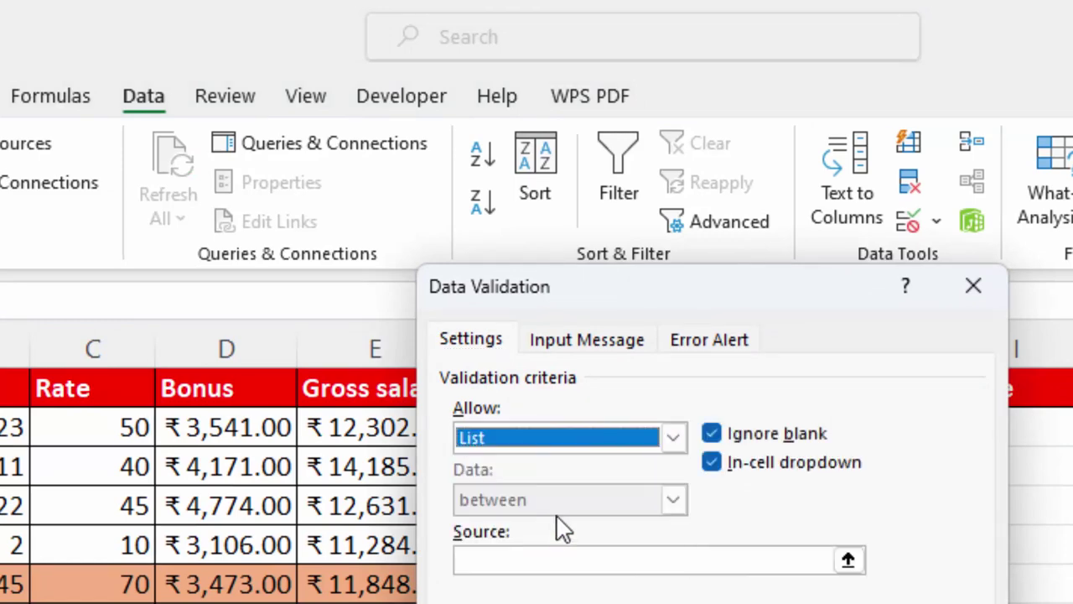
pyautogui.moveTo(618, 292); pyautogui.dragTo(981, 274)
pyautogui.click(869, 547)
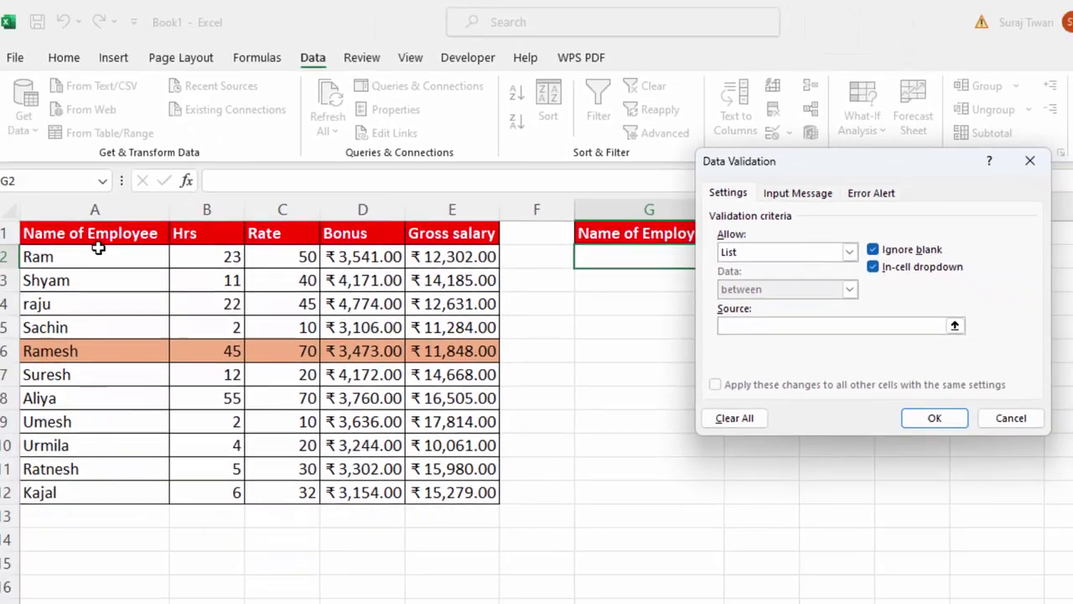
pyautogui.moveTo(96, 249); pyautogui.dragTo(124, 481)
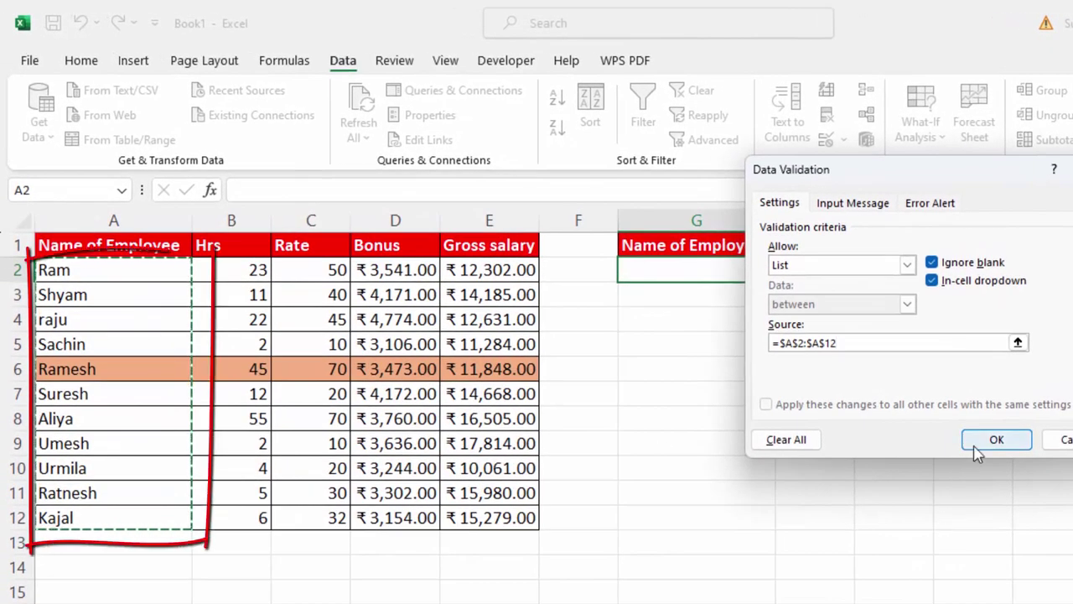
pyautogui.click(981, 444)
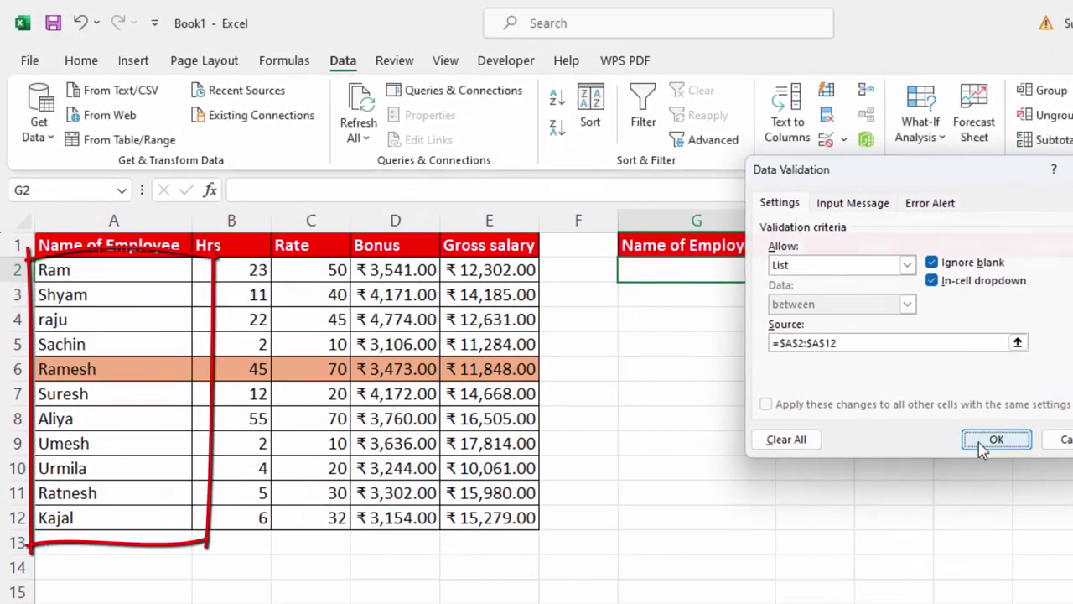
pyautogui.click(784, 273)
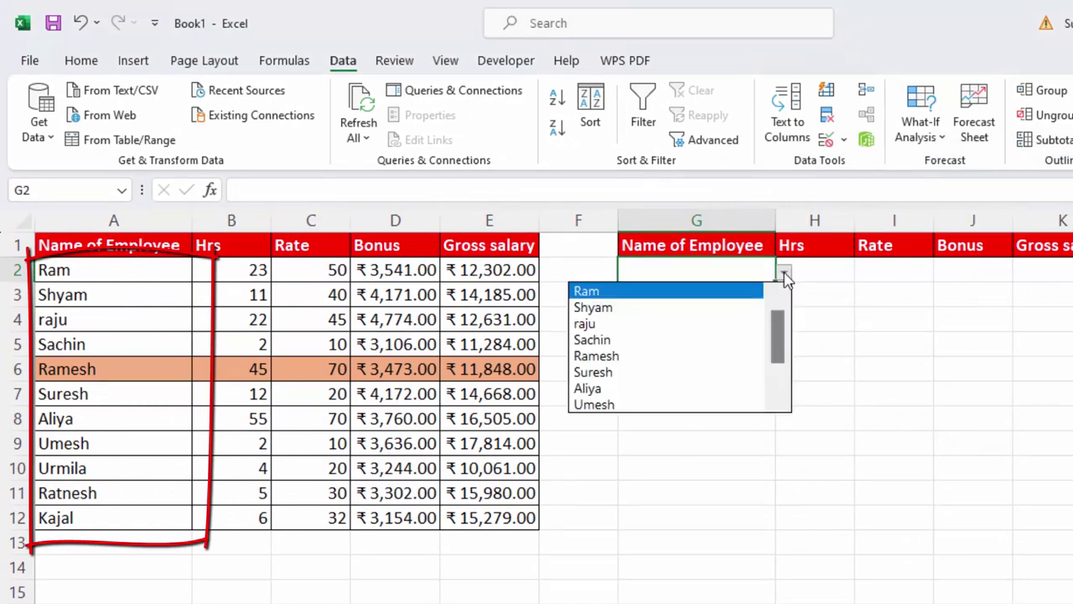
pyautogui.click(684, 340)
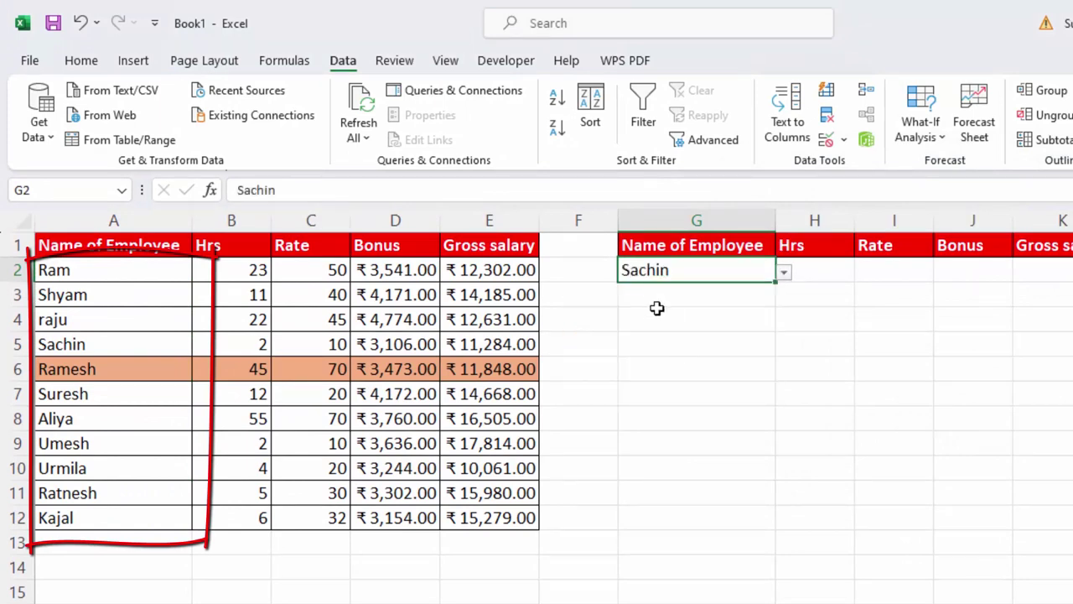
# - Start H2's formula as =VLOOKUP($G$2,$A$1:$E$12, with both references made absolute
pyautogui.click(821, 275)
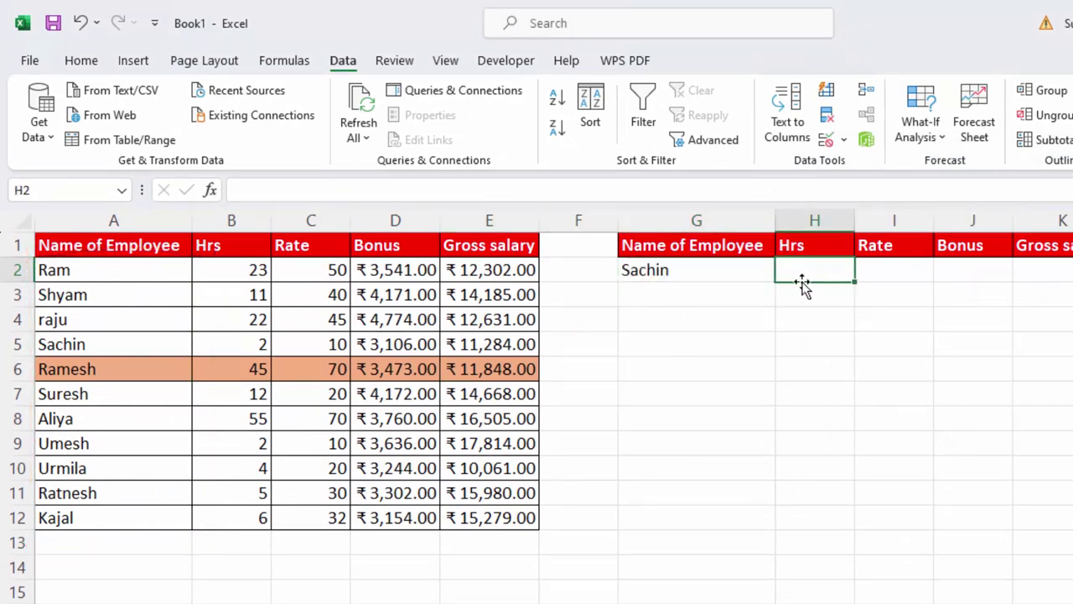
pyautogui.write('=vloo')
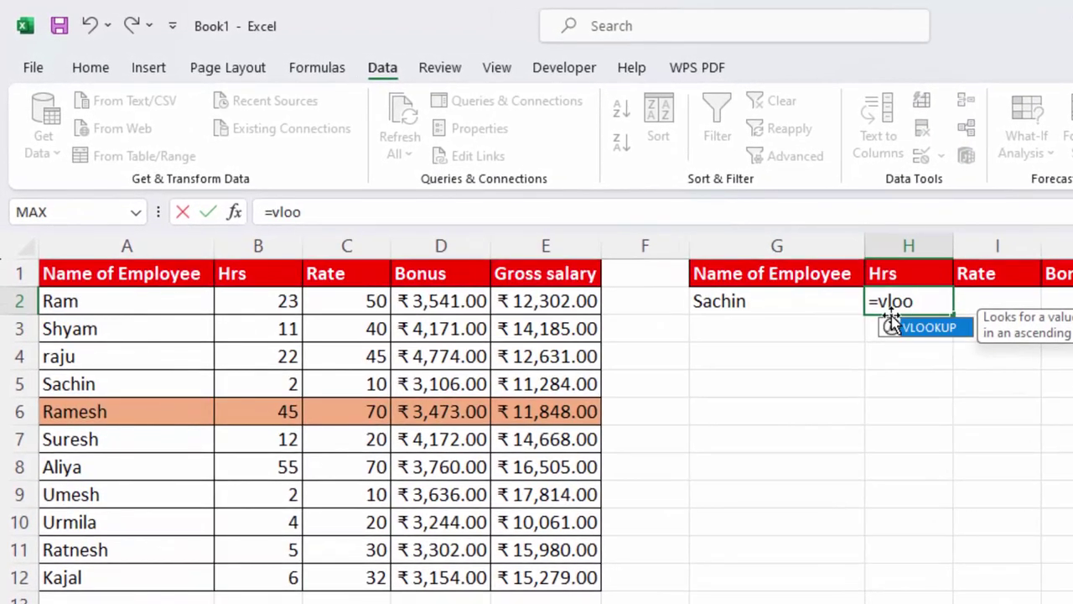
pyautogui.press('Tab')
pyautogui.click(814, 295)
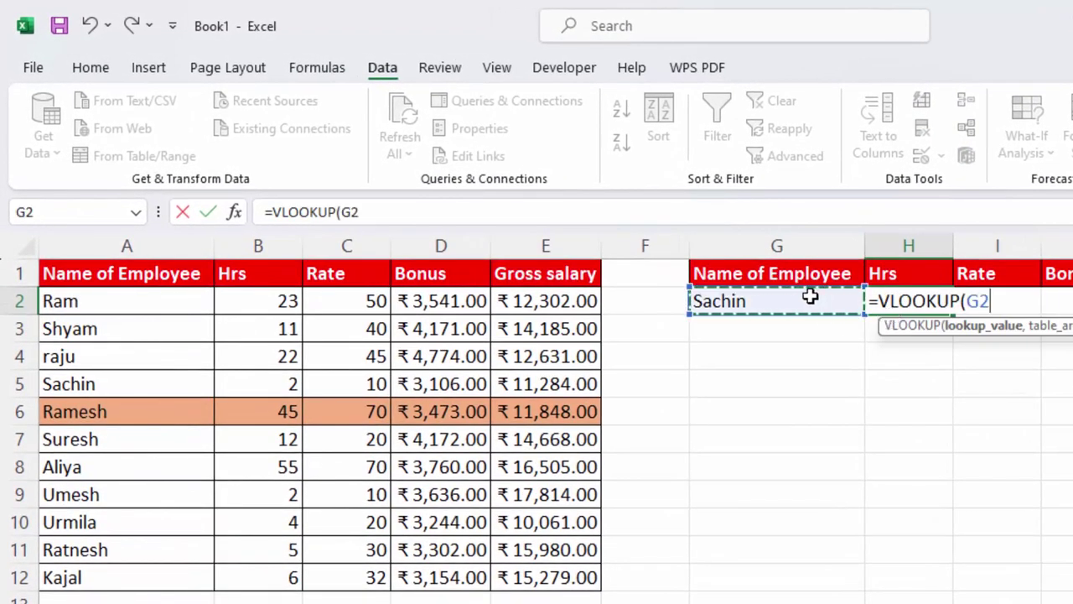
pyautogui.write(',')
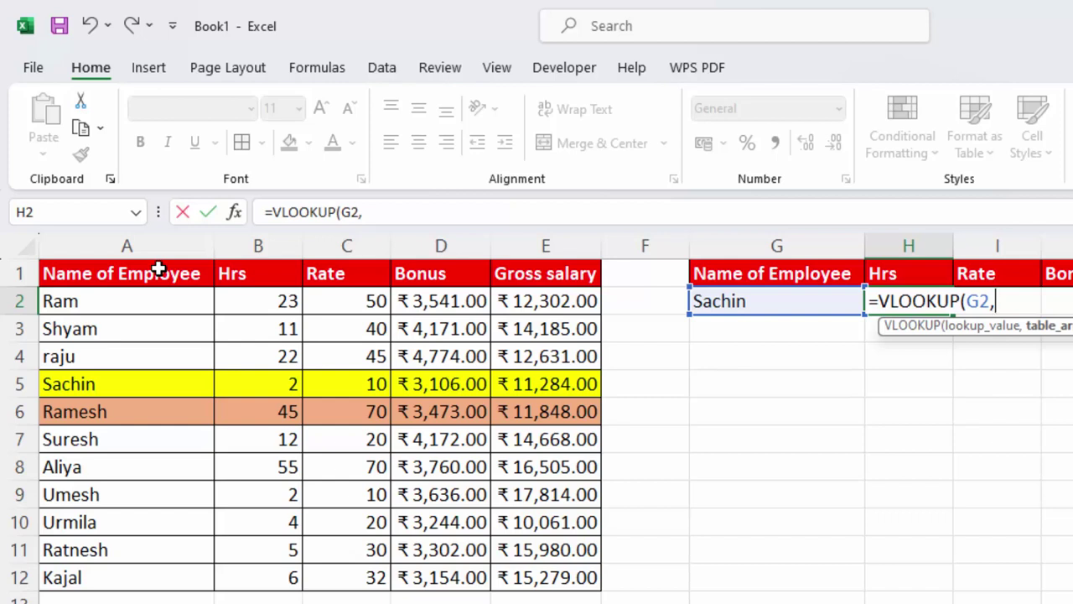
pyautogui.moveTo(157, 268); pyautogui.dragTo(547, 584)
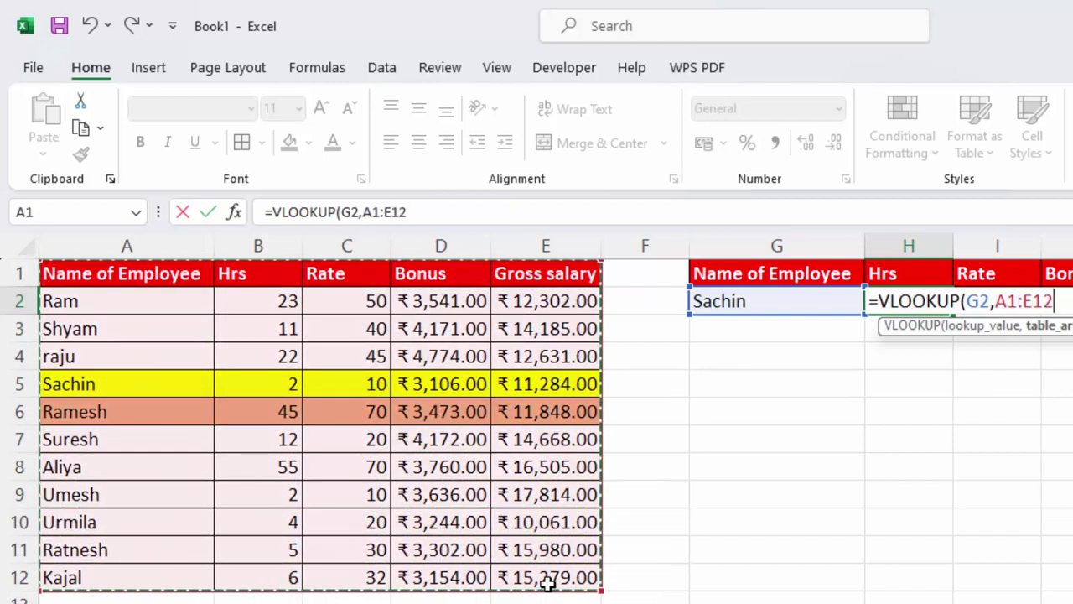
pyautogui.press('F4')
pyautogui.write(',')
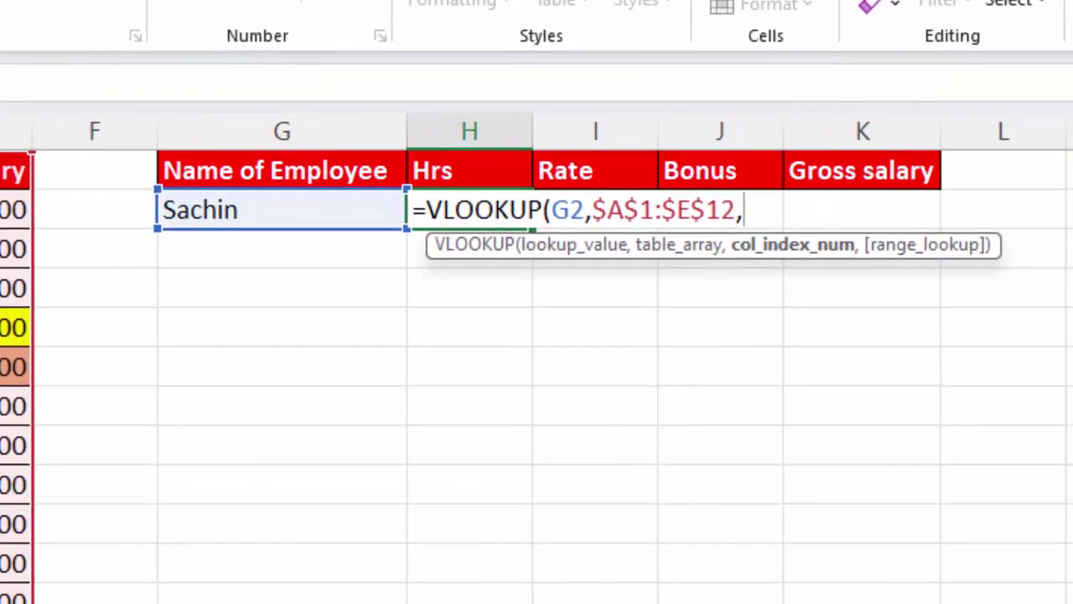
pyautogui.moveTo(584, 201); pyautogui.dragTo(554, 210)
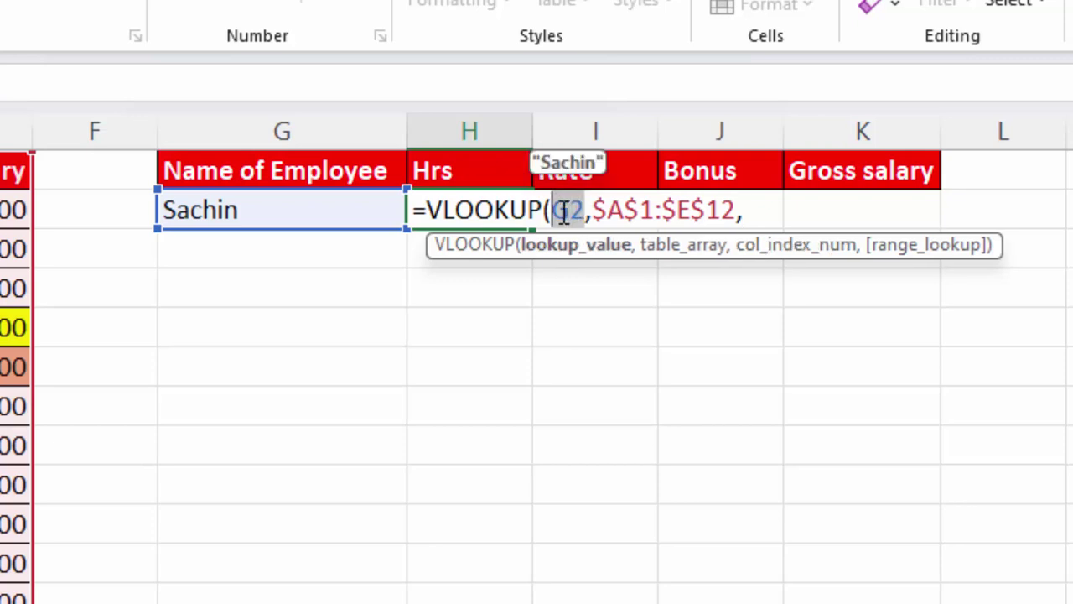
pyautogui.press('F4')
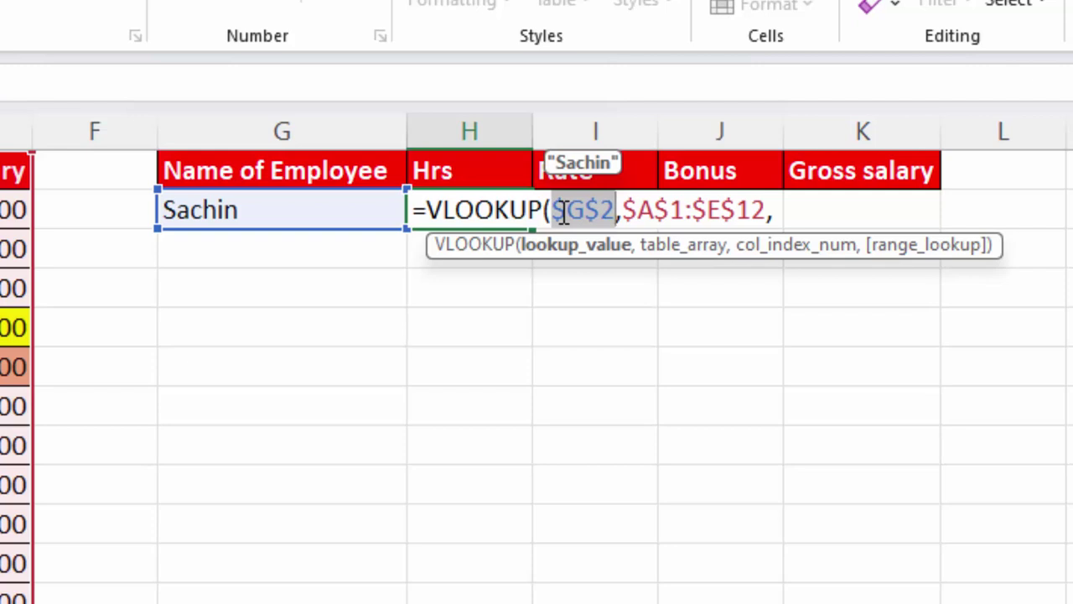
pyautogui.click(781, 215)
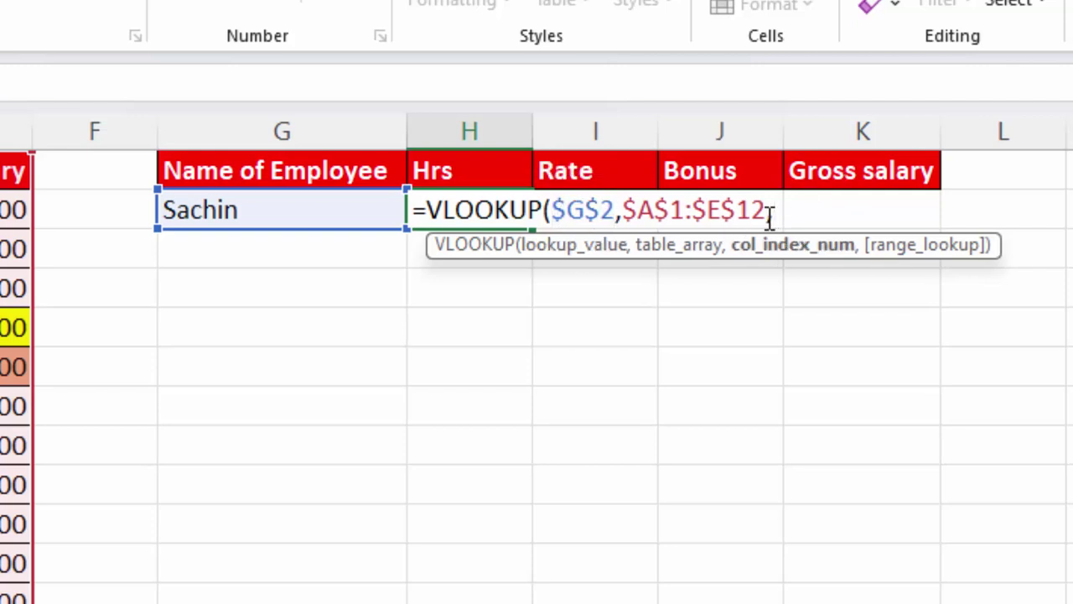
# - Finish it with COLUMNS($G1:H1) as column index and exact match 0, returning Sachin's hours 2
pyautogui.write('colum')
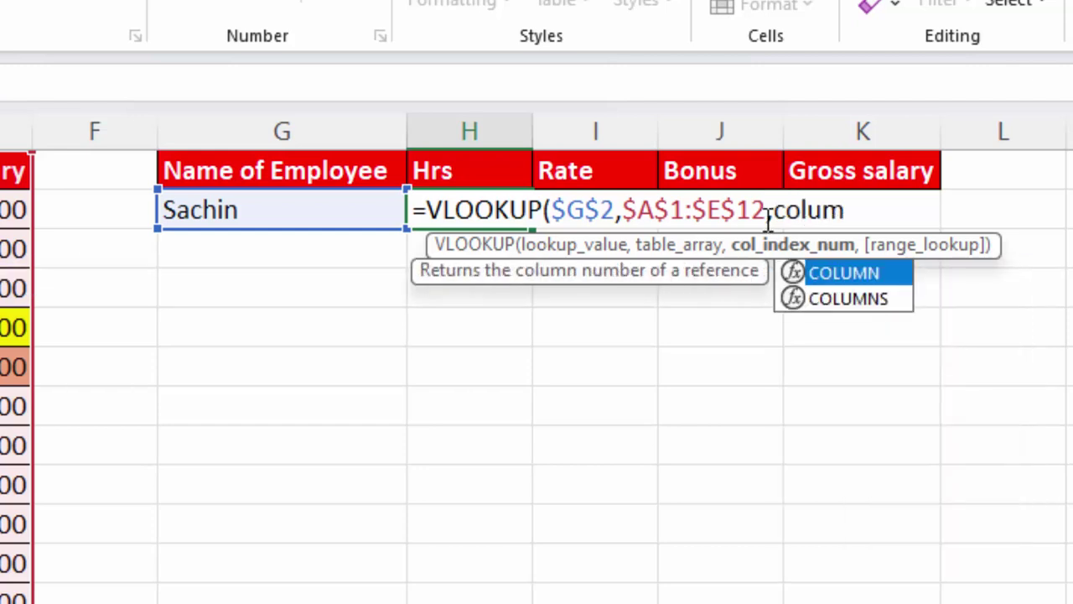
pyautogui.press('Down')
pyautogui.press('Tab')
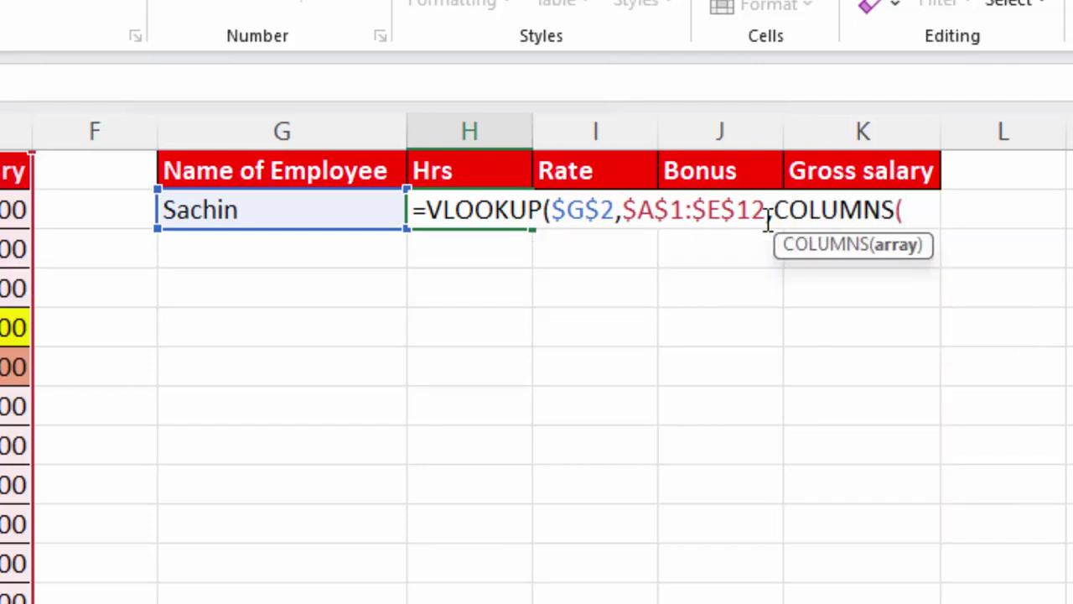
pyautogui.moveTo(317, 168); pyautogui.dragTo(500, 186)
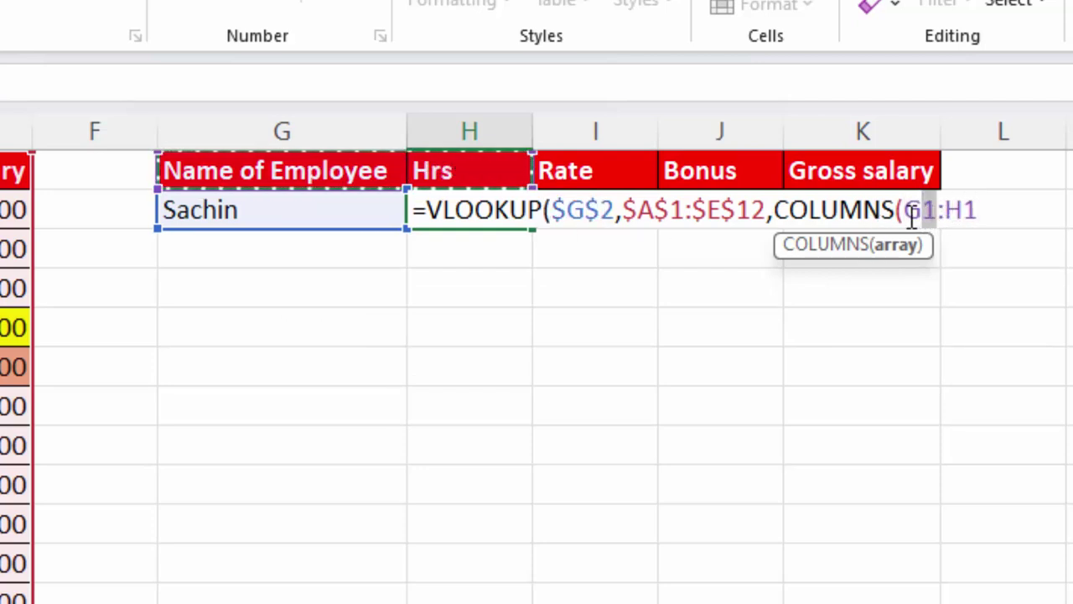
pyautogui.moveTo(938, 211); pyautogui.dragTo(902, 211)
pyautogui.press('F4')
pyautogui.press('F4')
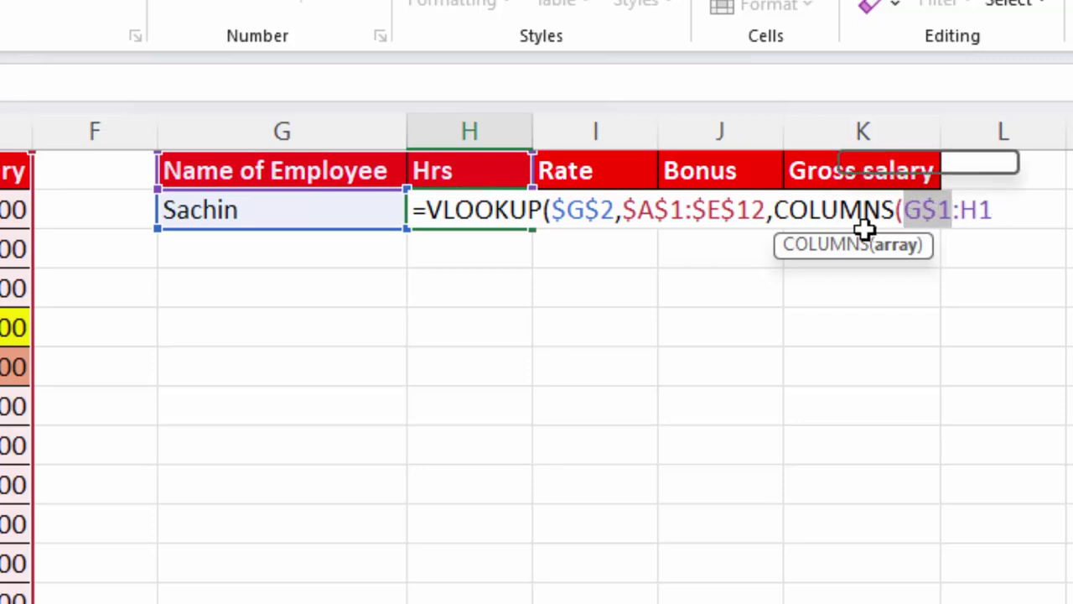
pyautogui.press('F4')
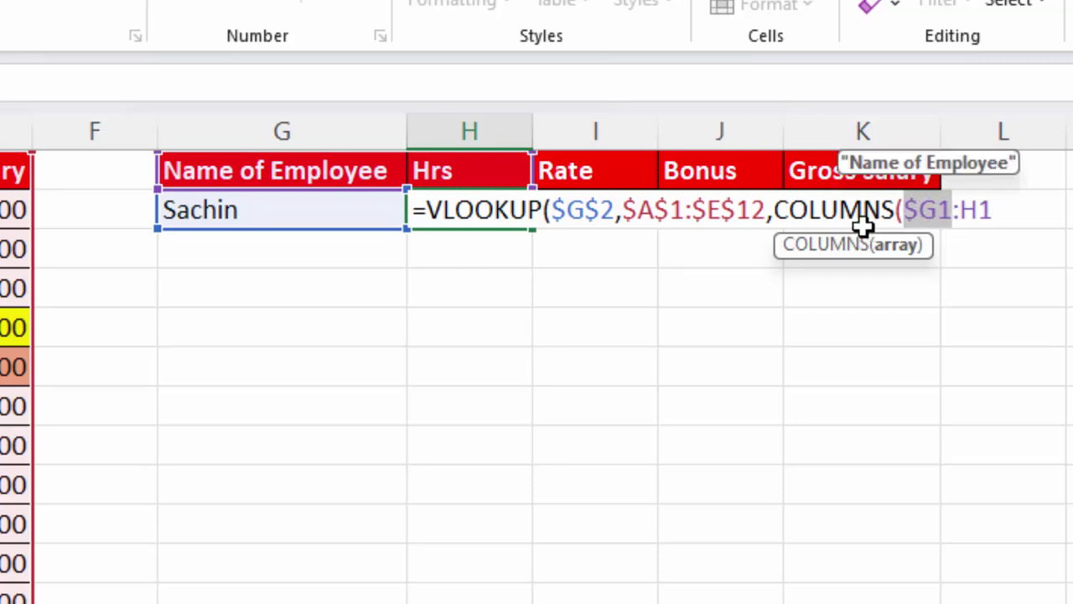
pyautogui.click(1000, 213)
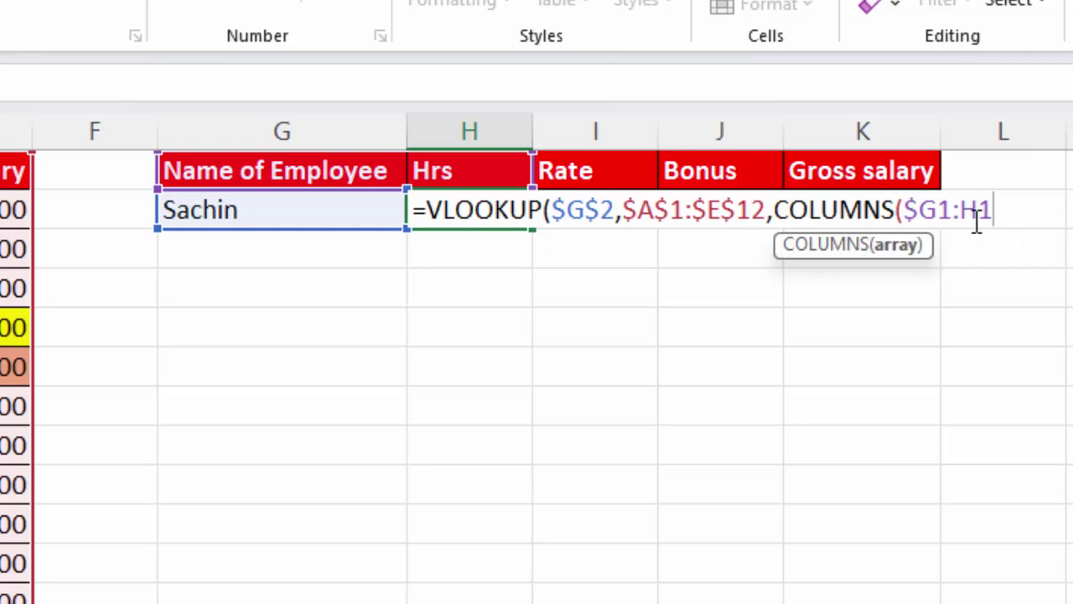
pyautogui.write('),0)')
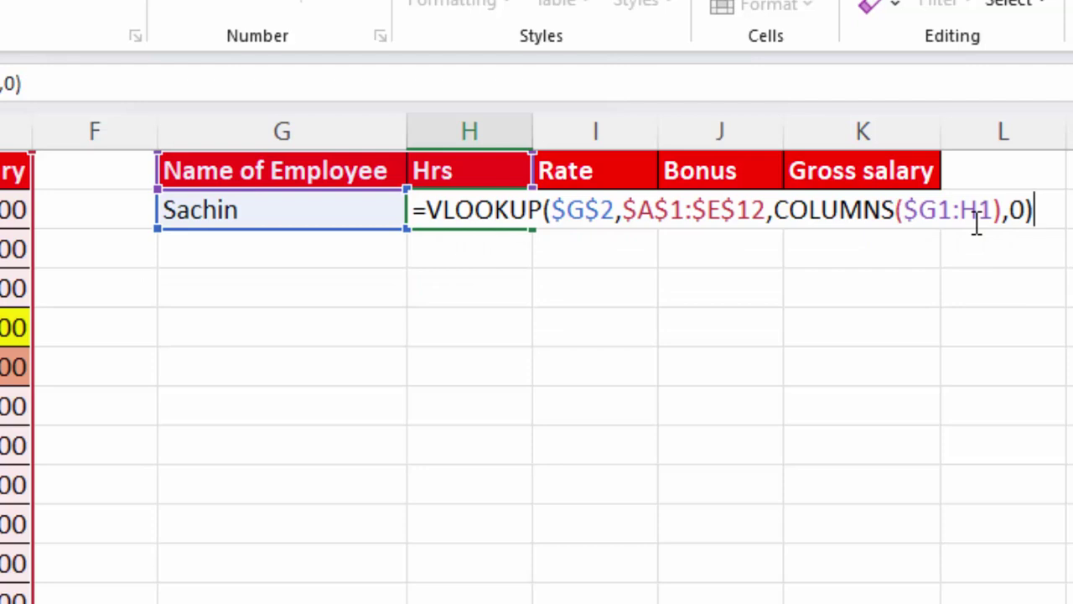
pyautogui.press('Return')
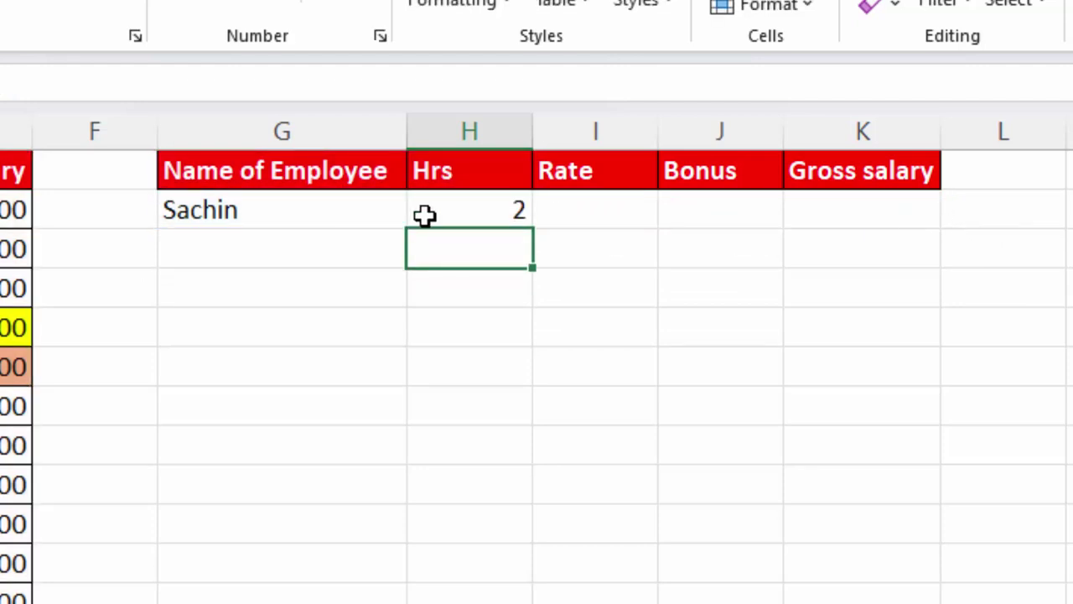
pyautogui.click(463, 201)
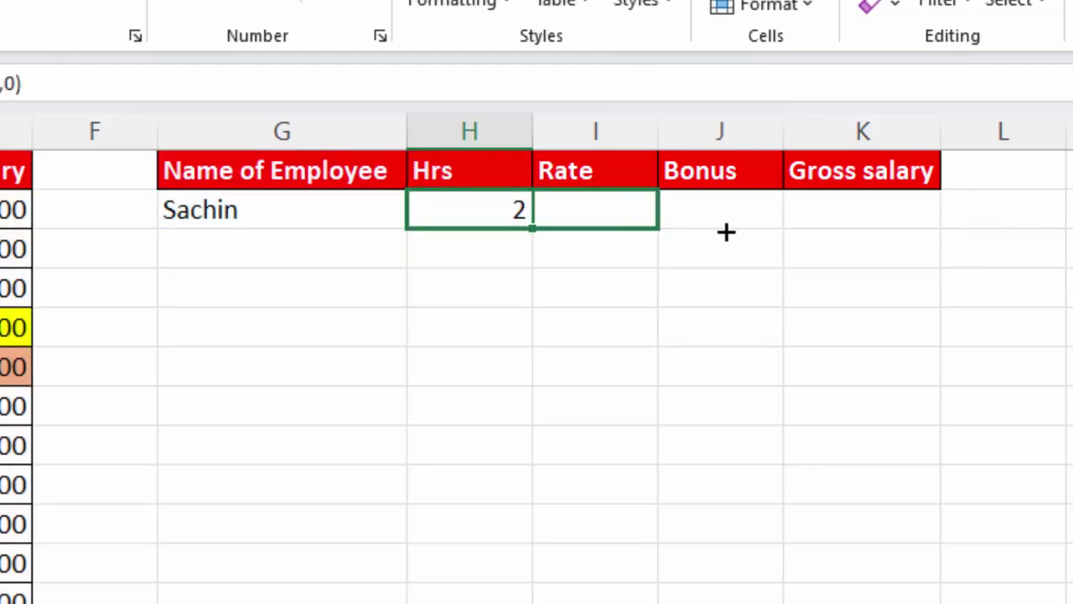
# - Fill H2's lookup right to K2, showing Sachin's Rate 10, Bonus 3106 and Gross salary 11284
pyautogui.moveTo(538, 235); pyautogui.dragTo(912, 240)
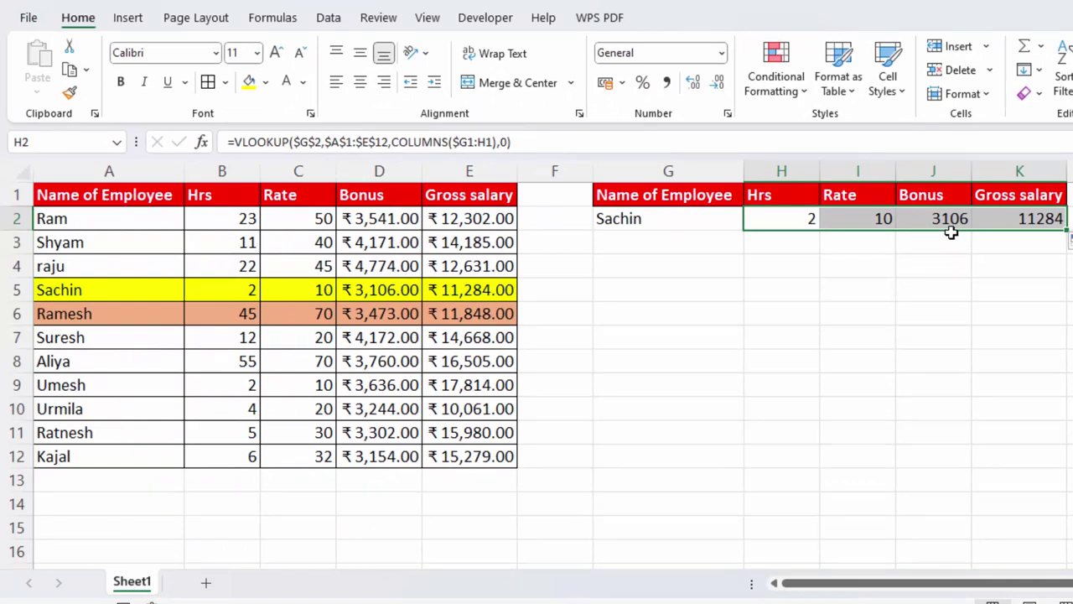
pyautogui.moveTo(808, 221); pyautogui.dragTo(1007, 228)
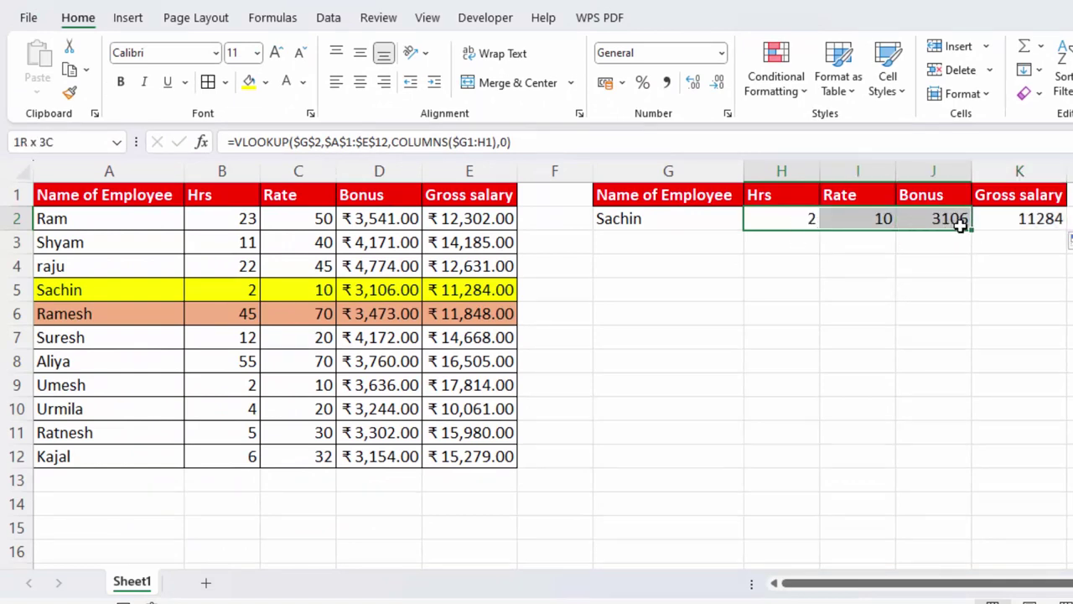
# - Restore the deleted lookup results with undo and switch G2 to Umesh
pyautogui.press('Delete')
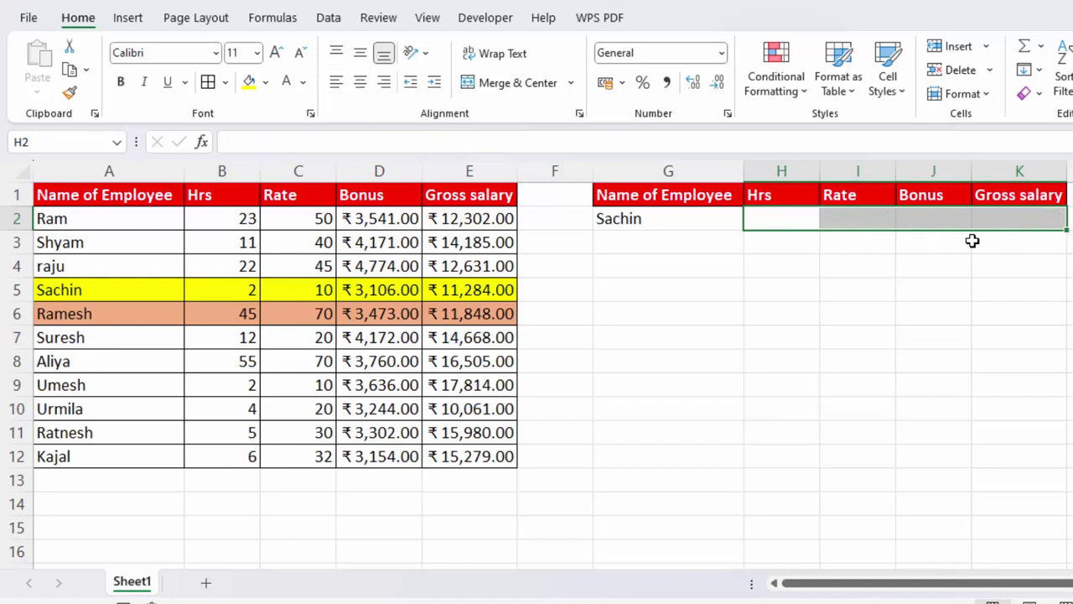
pyautogui.click(792, 222)
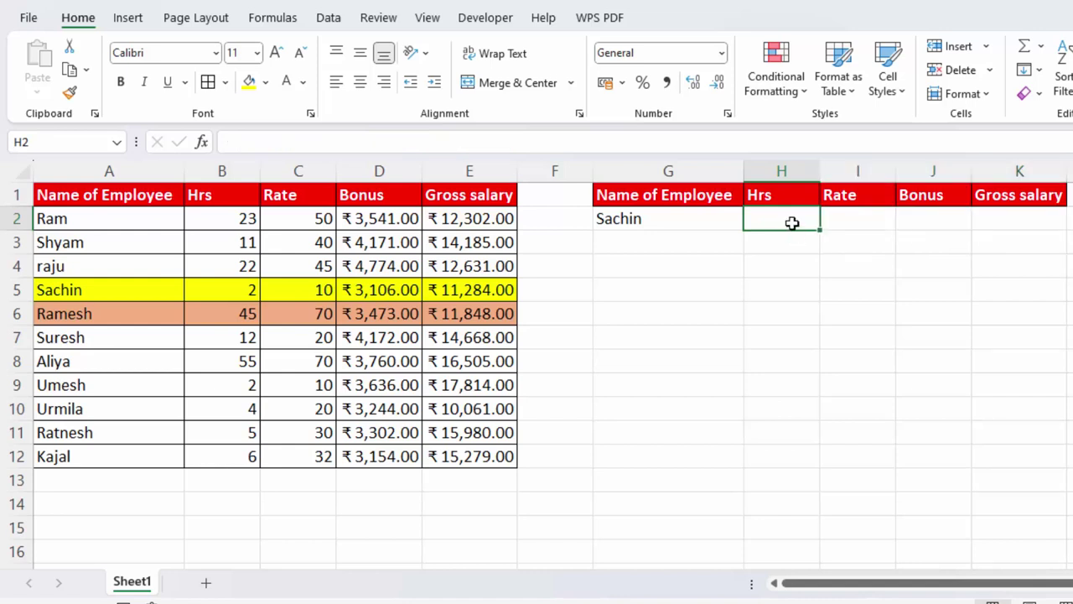
pyautogui.hotkey('ctrl', 'z')
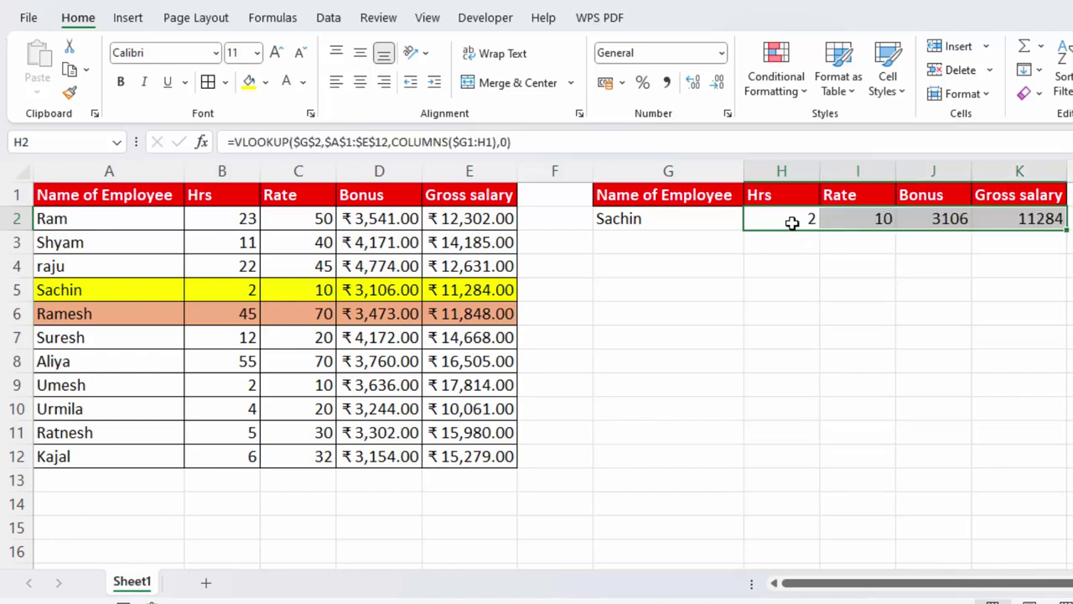
pyautogui.click(673, 214)
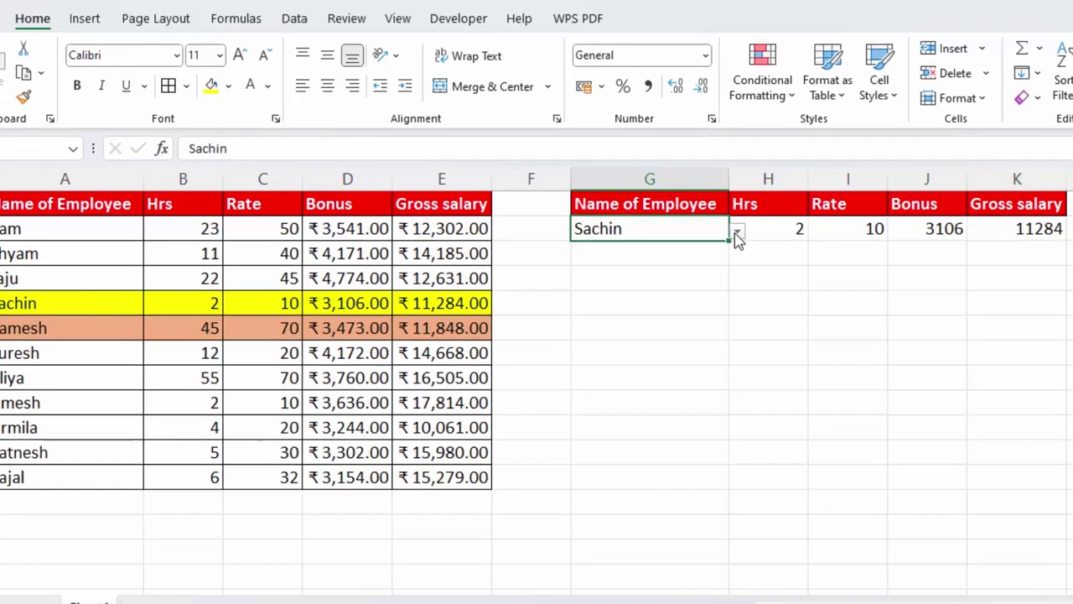
pyautogui.click(748, 225)
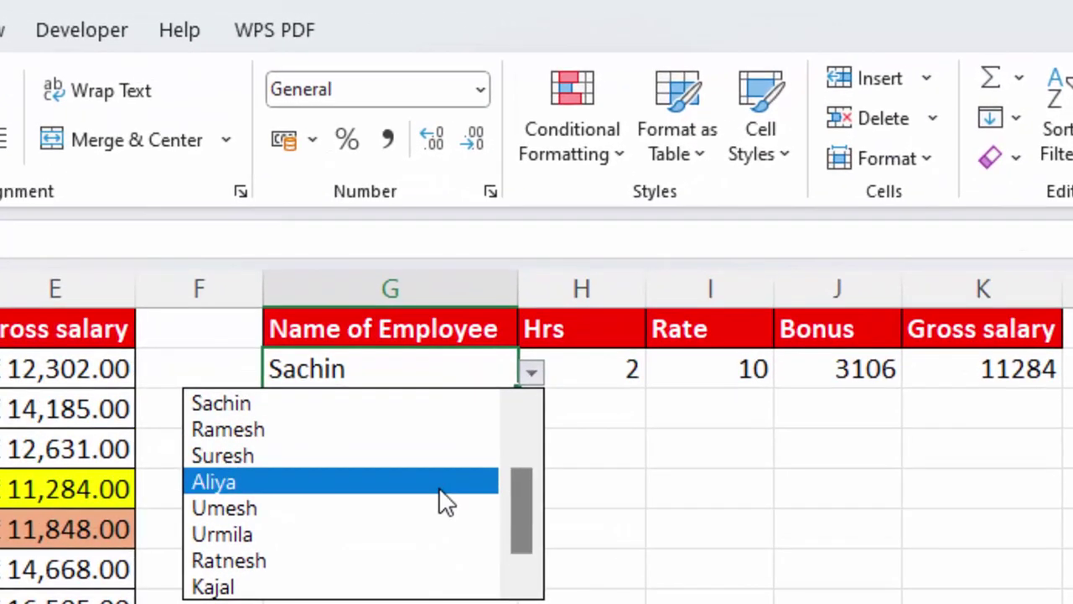
pyautogui.click(445, 507)
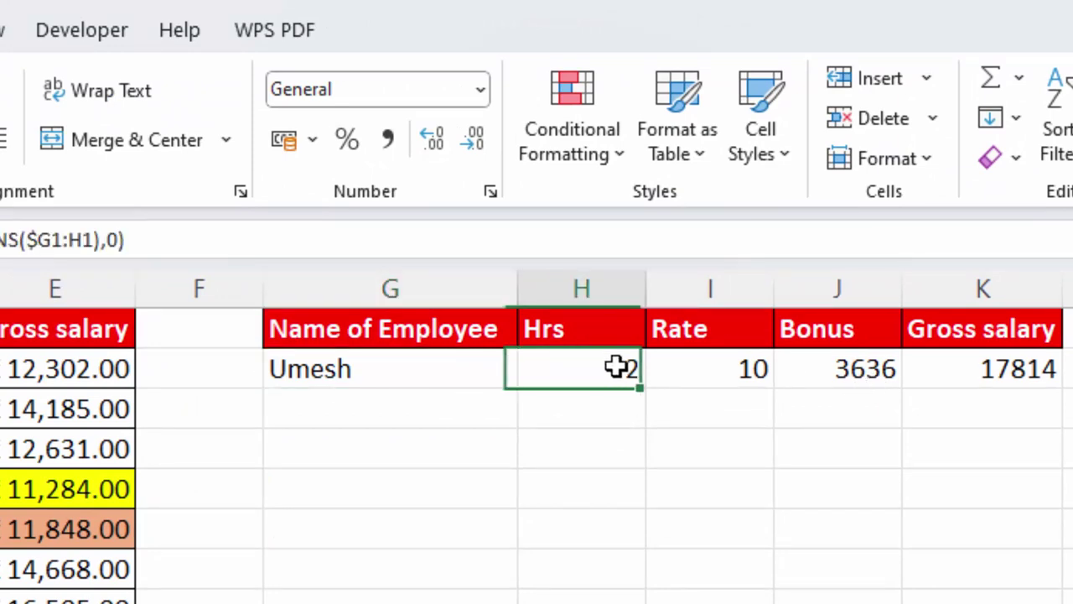
# - Delete the lookup formulas from H2:K2, leaving those cells empty
pyautogui.moveTo(619, 367); pyautogui.dragTo(980, 366)
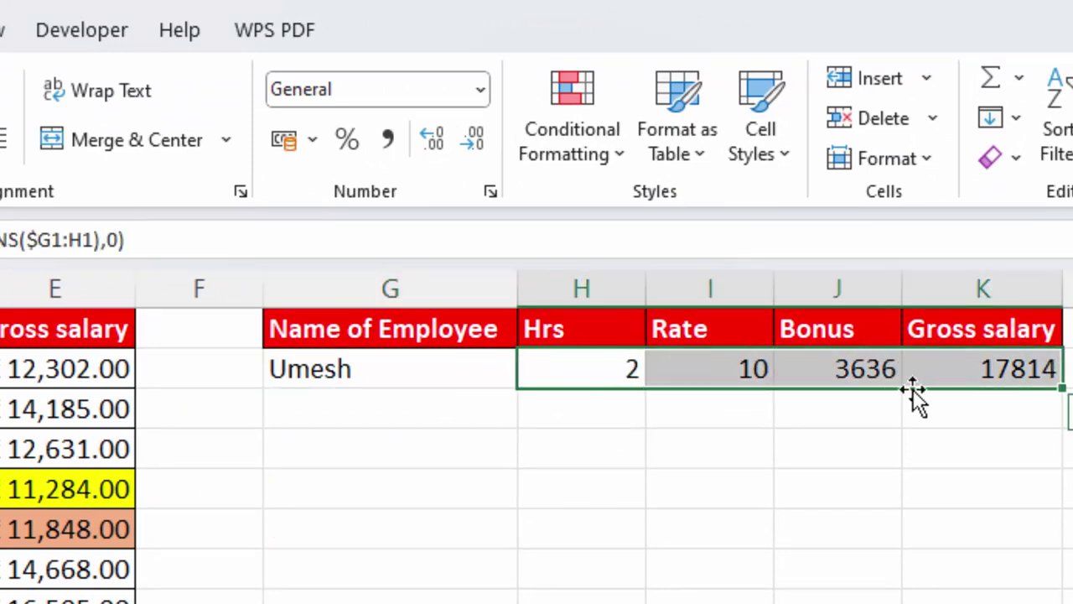
pyautogui.press('Delete')
pyautogui.click(650, 443)
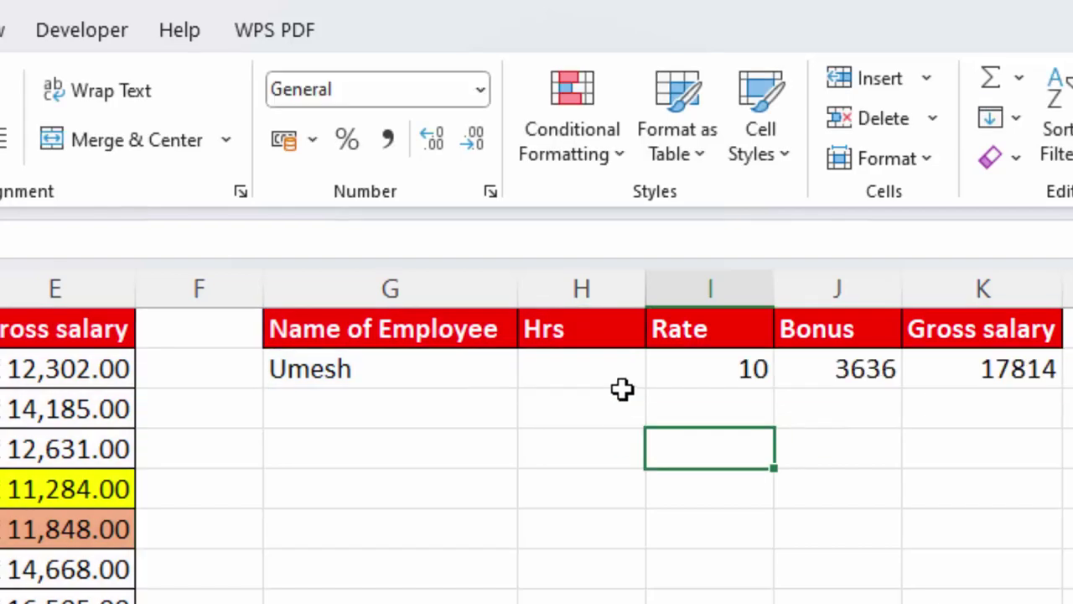
pyautogui.moveTo(620, 373); pyautogui.dragTo(954, 373)
pyautogui.press('Delete')
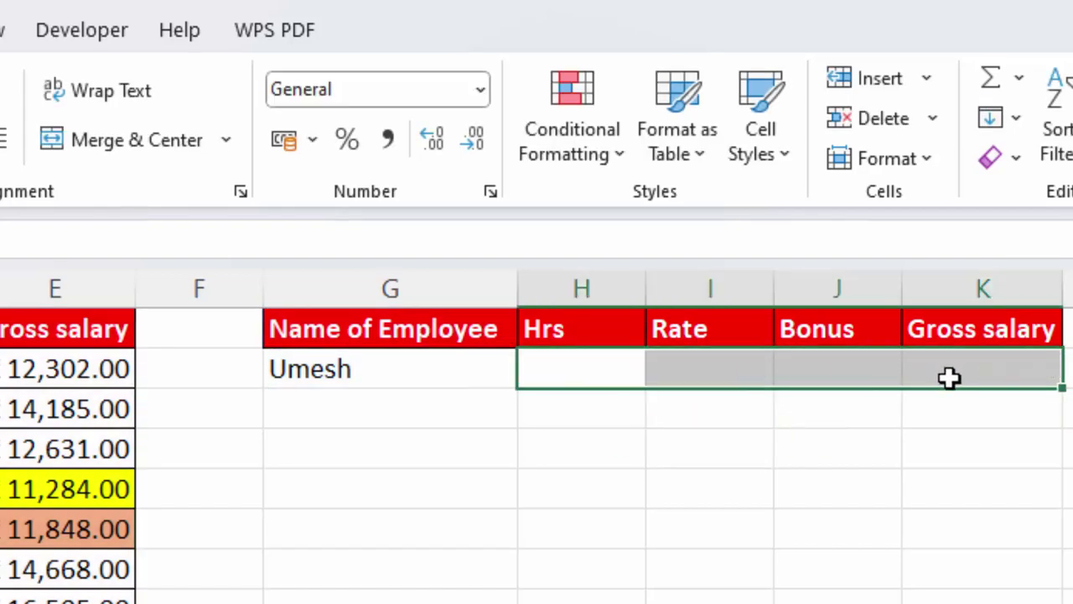
# - Begin an XLOOKUP in H2 using G2 and A2:A12, then erase its last arguments
pyautogui.click(587, 369)
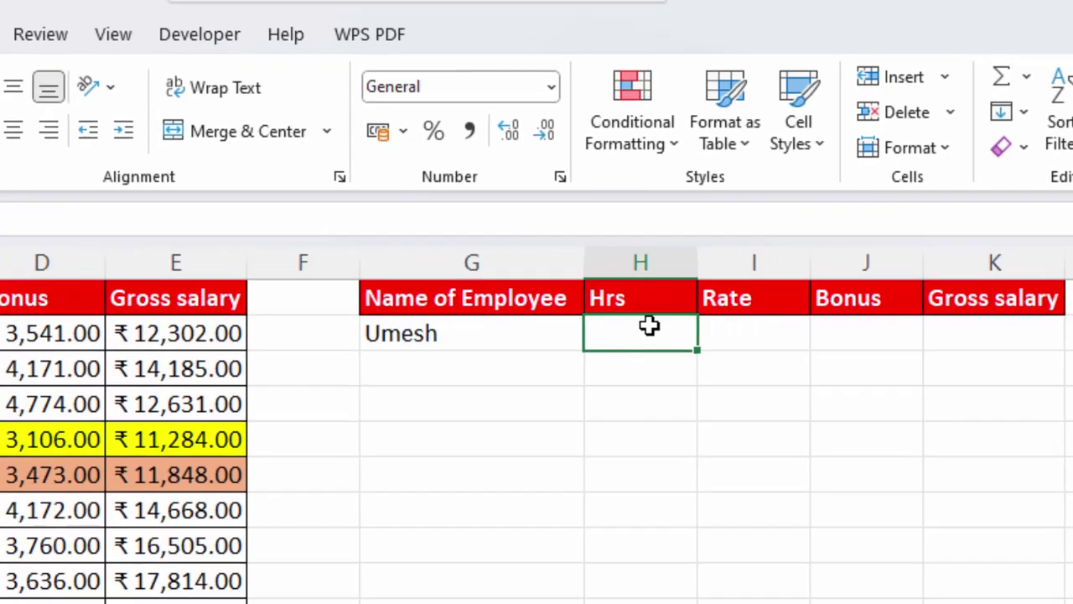
pyautogui.write('=x')
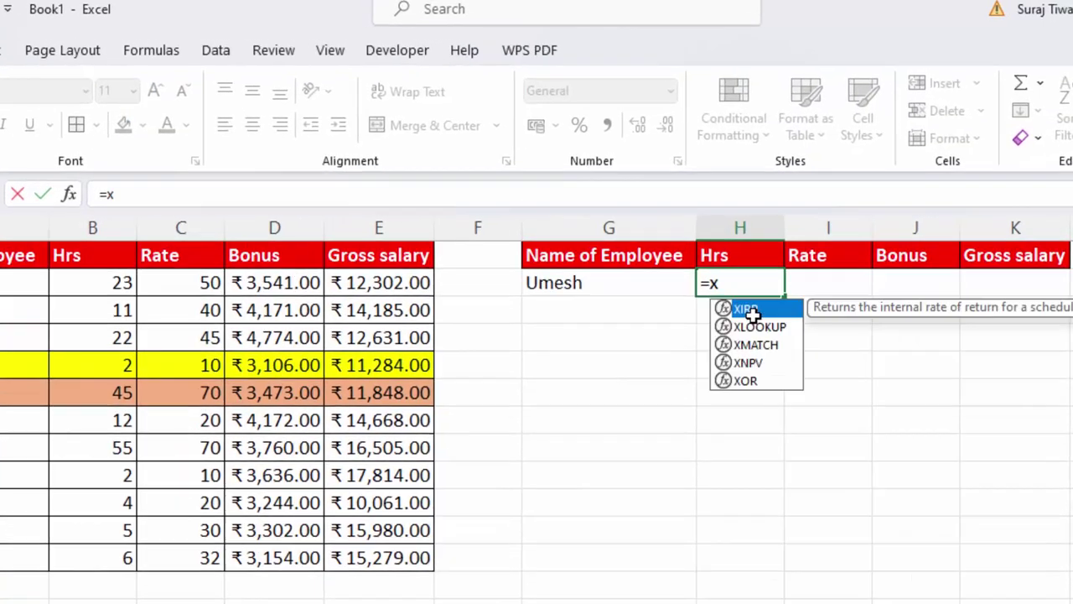
pyautogui.write('l')
pyautogui.doubleClick(653, 408)
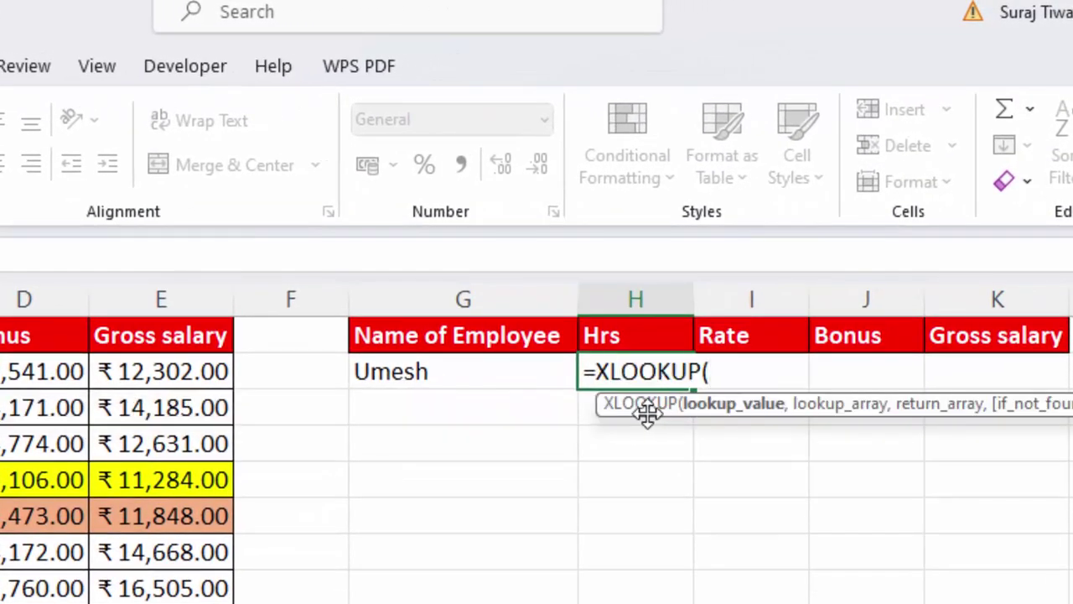
pyautogui.click(480, 362)
pyautogui.write(',')
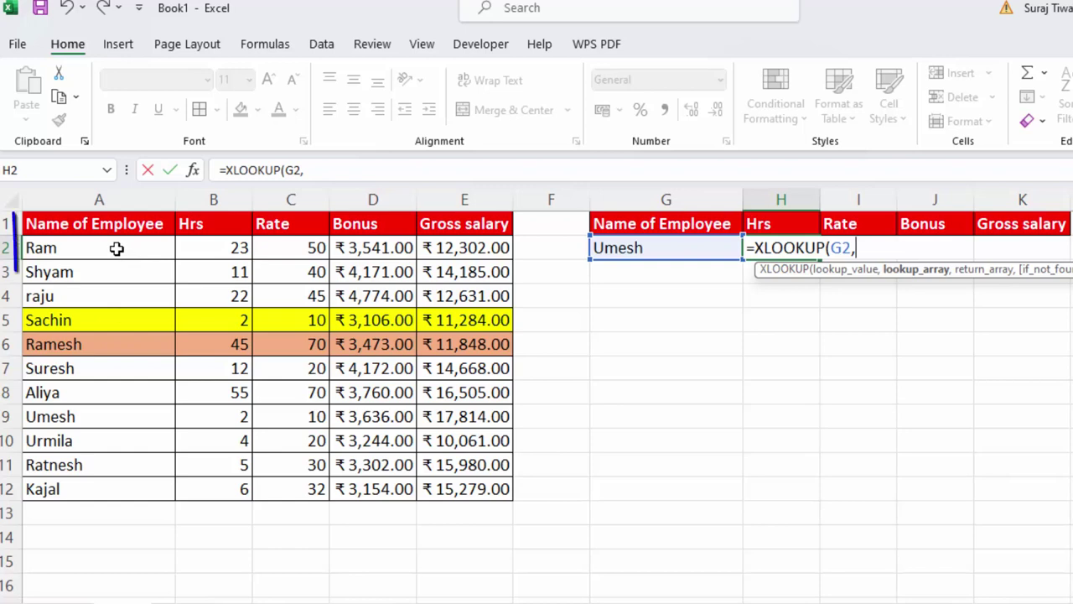
pyautogui.moveTo(117, 248)
pyautogui.mouseDown()
pyautogui.moveTo(110, 318)
pyautogui.moveTo(136, 487)
pyautogui.mouseUp()
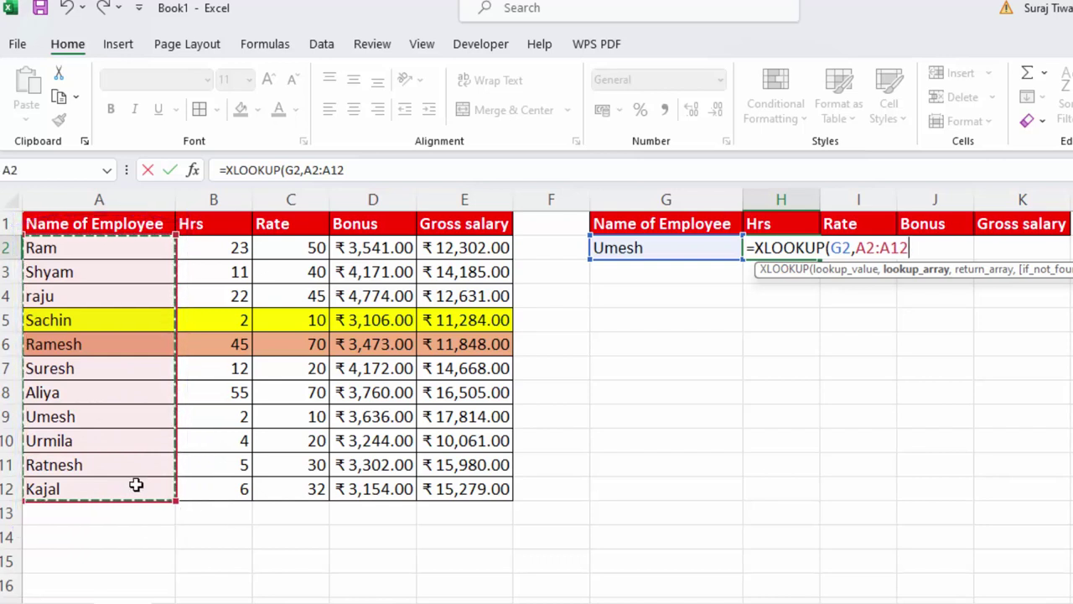
pyautogui.write(',')
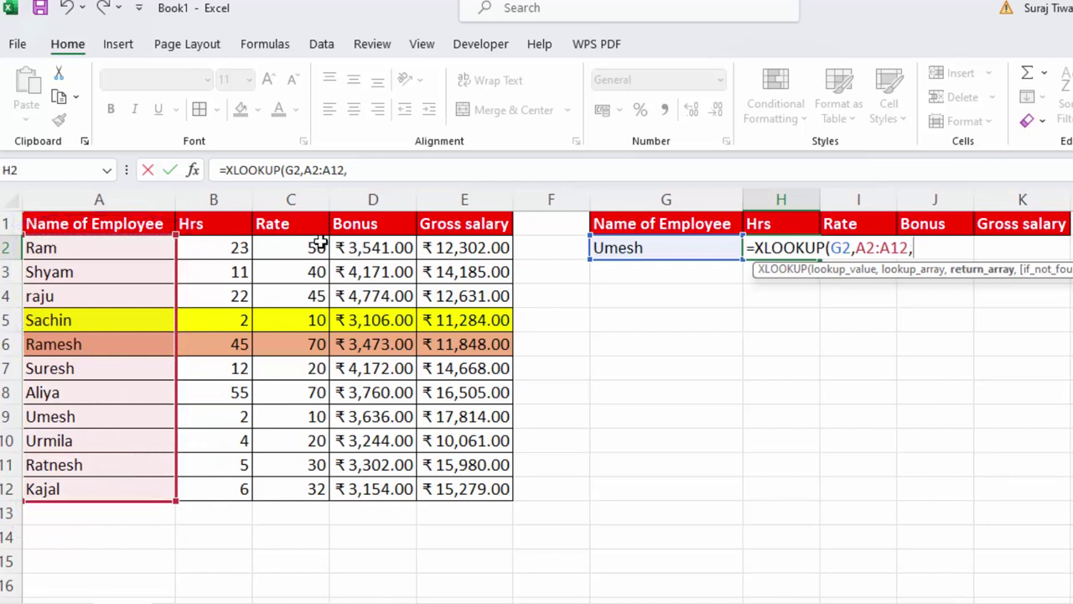
pyautogui.moveTo(212, 255)
pyautogui.mouseDown()
pyautogui.moveTo(221, 247)
pyautogui.moveTo(223, 499)
pyautogui.moveTo(434, 491)
pyautogui.mouseUp()
pyautogui.press('BackSpace')
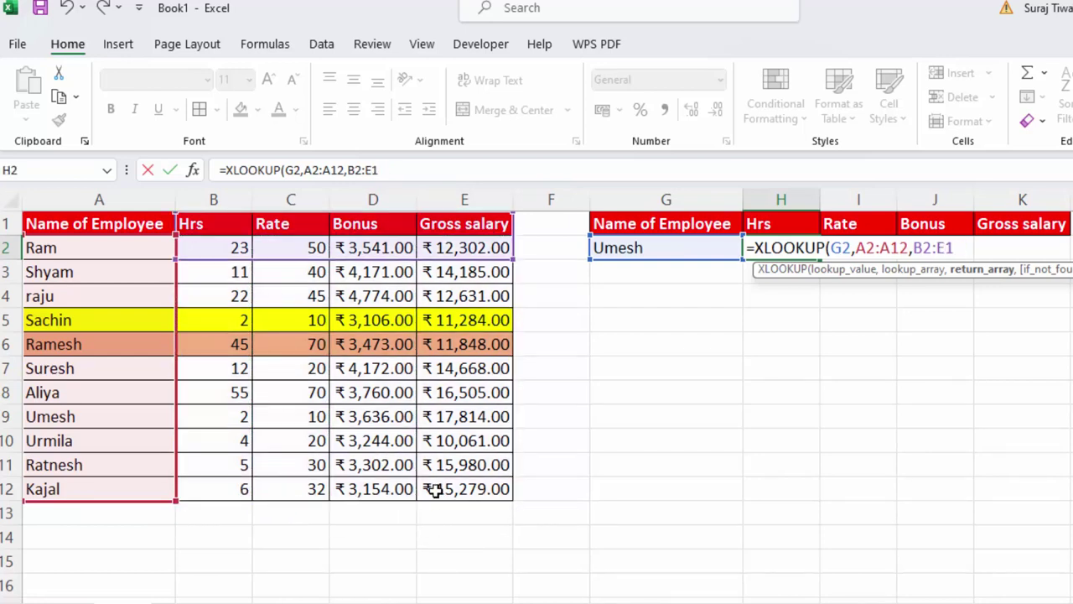
pyautogui.press('BackSpace')
pyautogui.press('BackSpace')
pyautogui.press('BackSpace')
pyautogui.press('BackSpace')
pyautogui.press('BackSpace')
pyautogui.press('BackSpace')
pyautogui.press('BackSpace')
pyautogui.press('BackSpace')
pyautogui.press('BackSpace')
pyautogui.press('BackSpace')
pyautogui.press('BackSpace')
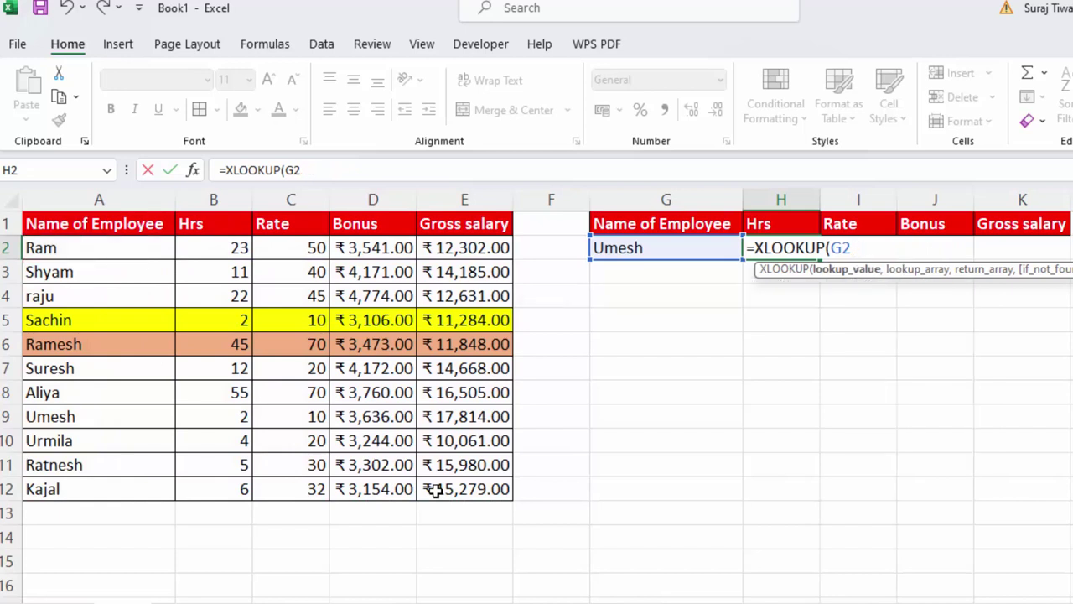
pyautogui.press('BackSpace')
pyautogui.press('BackSpace')
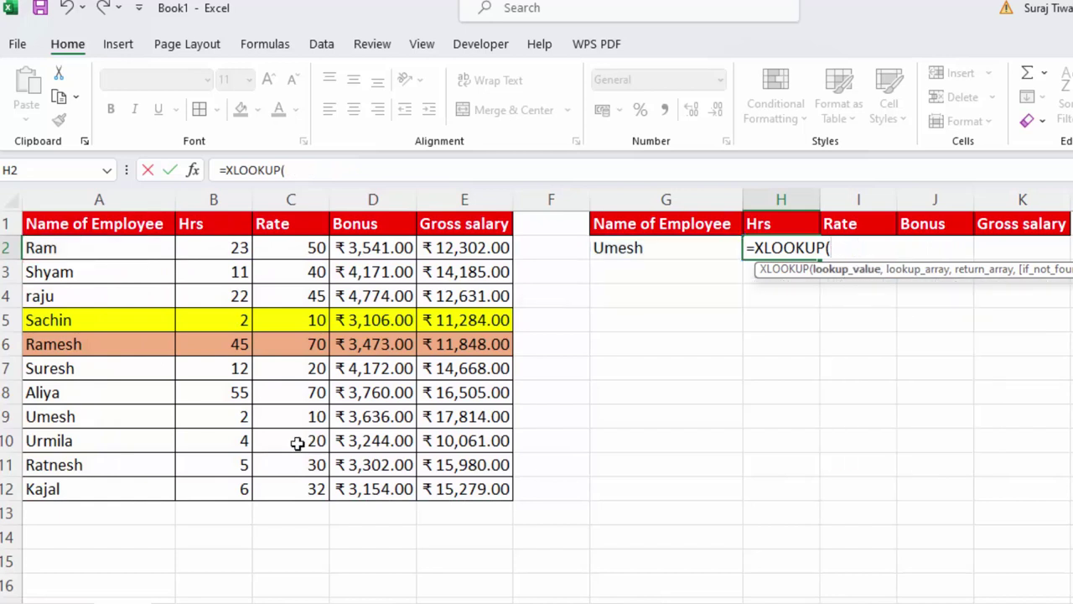
# - Complete =XLOOKUP(G2,A2:A12,B2:E12) so Umesh's 2, 10, 3636, 17814 spill across H2:K2
pyautogui.click(599, 251)
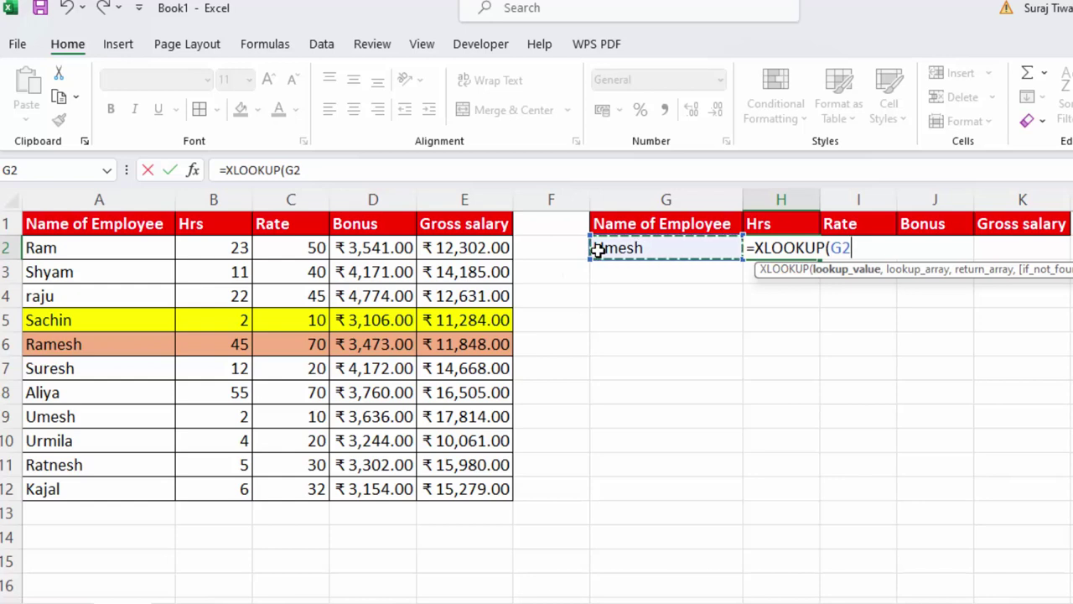
pyautogui.write(',')
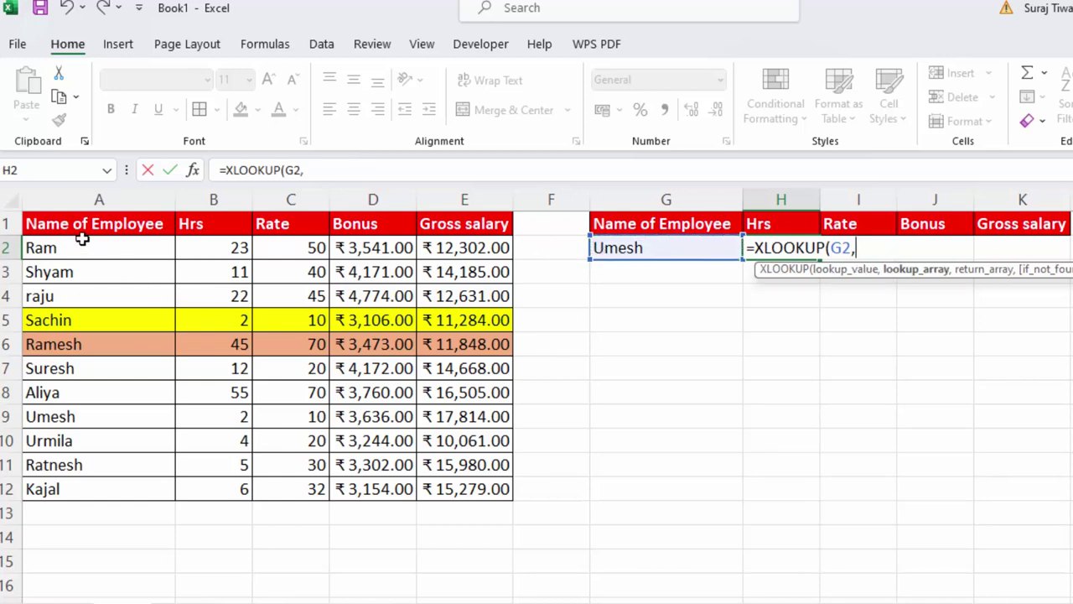
pyautogui.moveTo(79, 250)
pyautogui.mouseDown()
pyautogui.moveTo(63, 438)
pyautogui.moveTo(81, 474)
pyautogui.mouseUp()
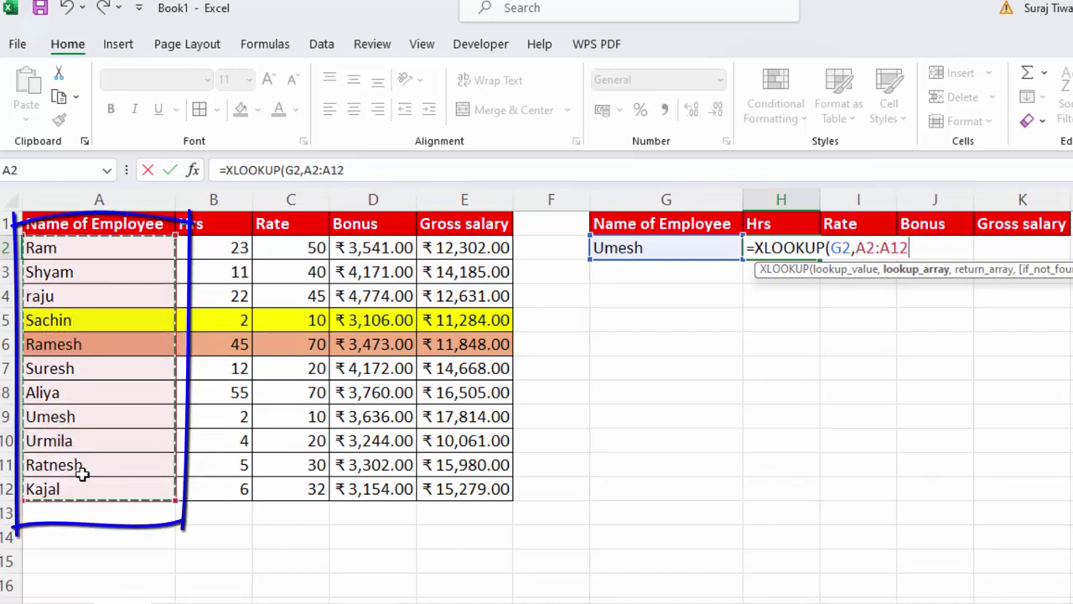
pyautogui.write(',')
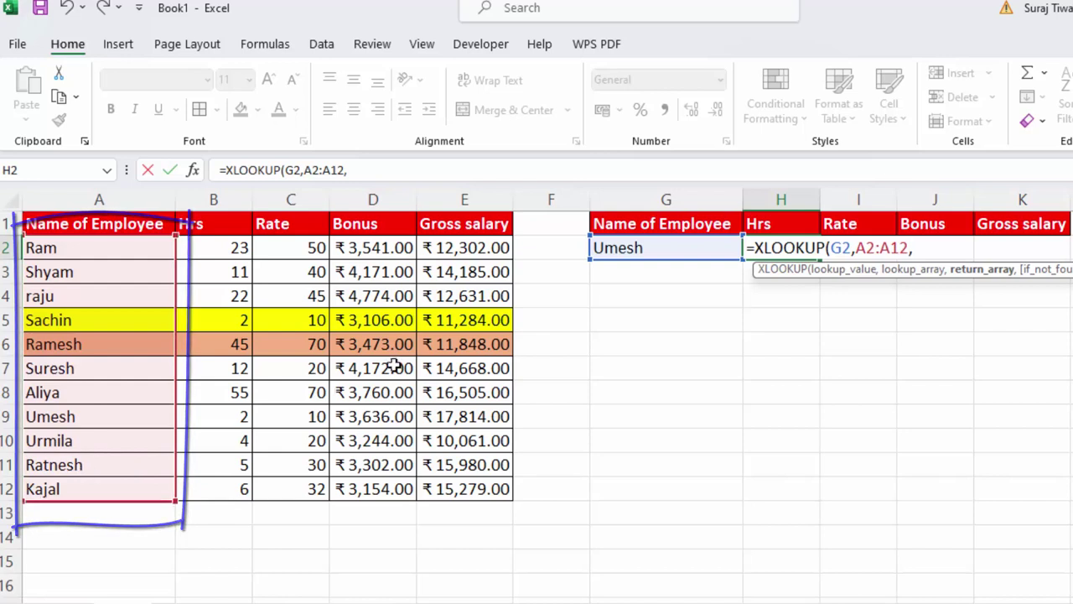
pyautogui.moveTo(227, 248); pyautogui.dragTo(442, 478)
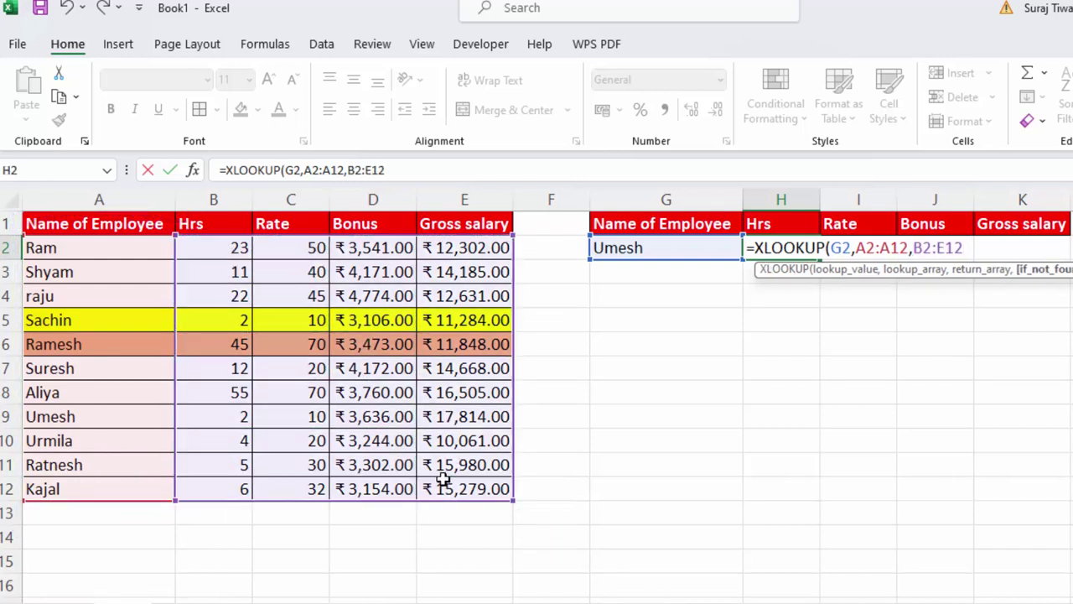
pyautogui.press('BackSpace')
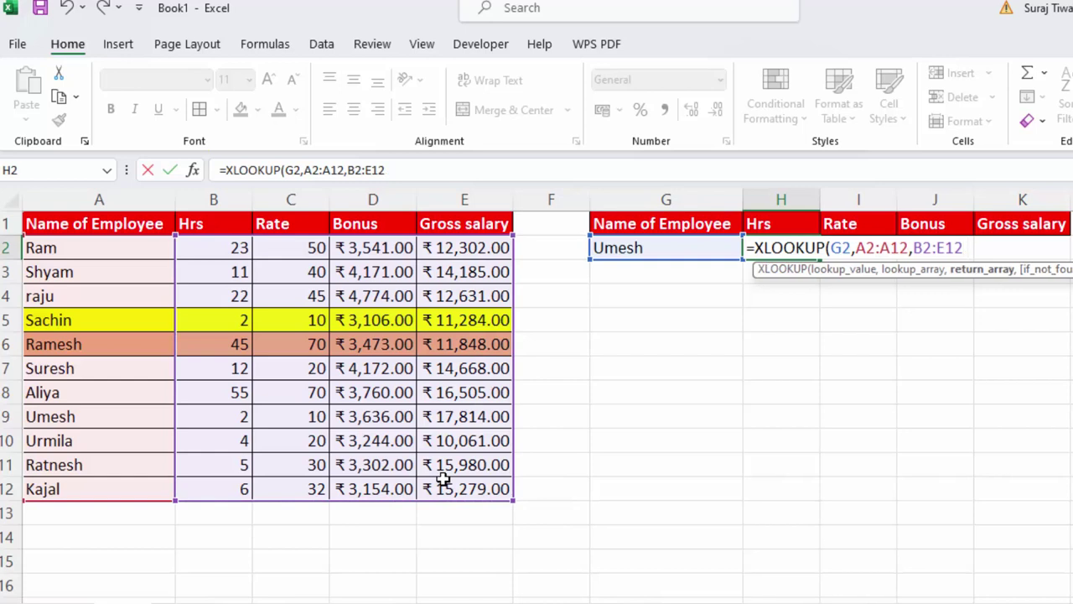
pyautogui.write(')')
pyautogui.press('Return')
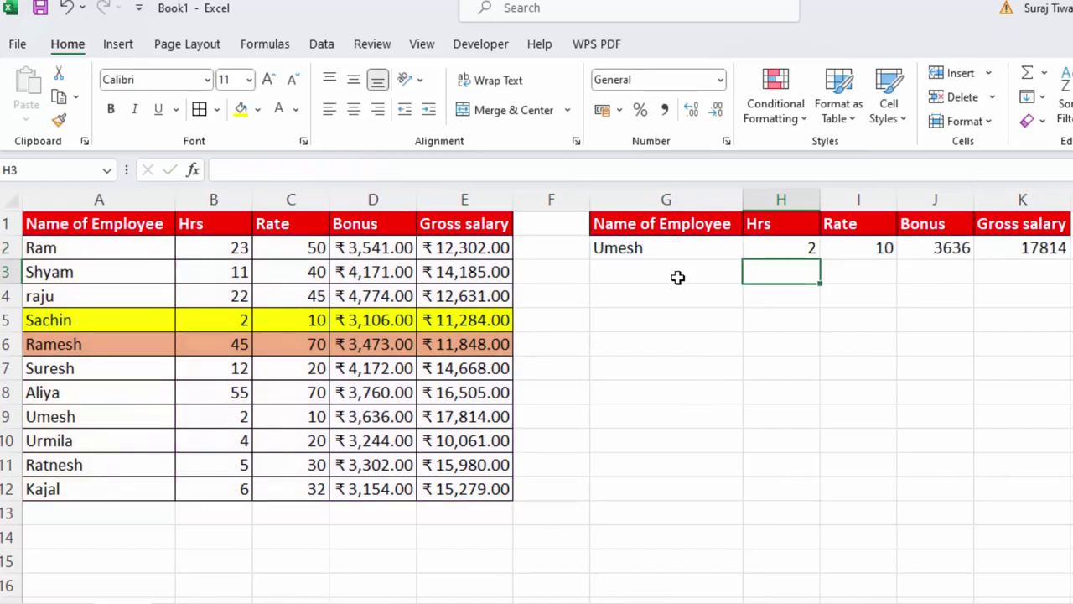
# - Fill Umesh's row A9:E9 with a light orange colour
pyautogui.click(664, 249)
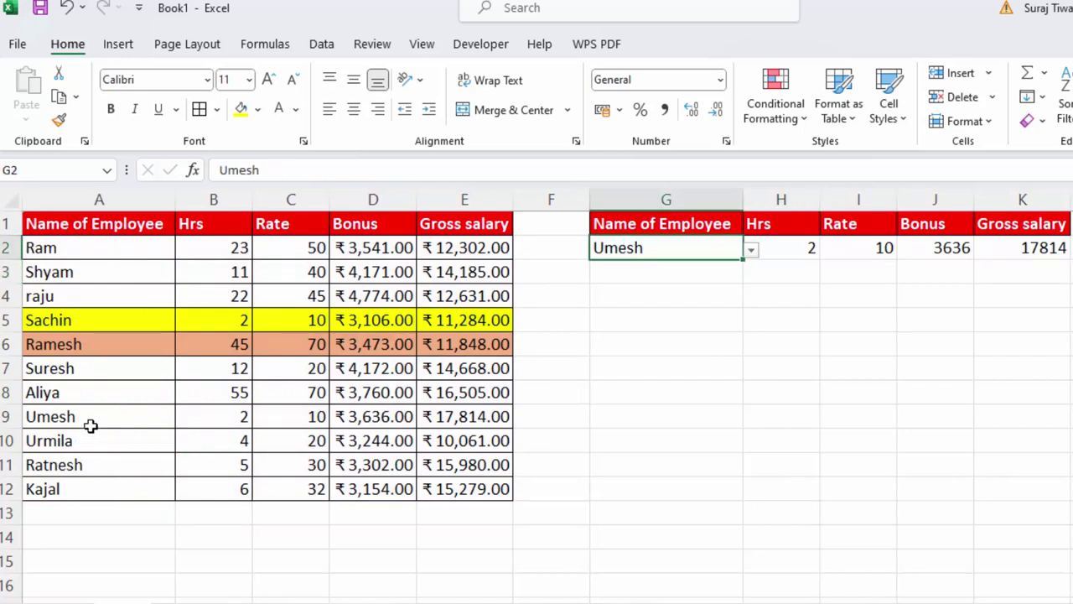
pyautogui.moveTo(90, 426); pyautogui.dragTo(448, 417)
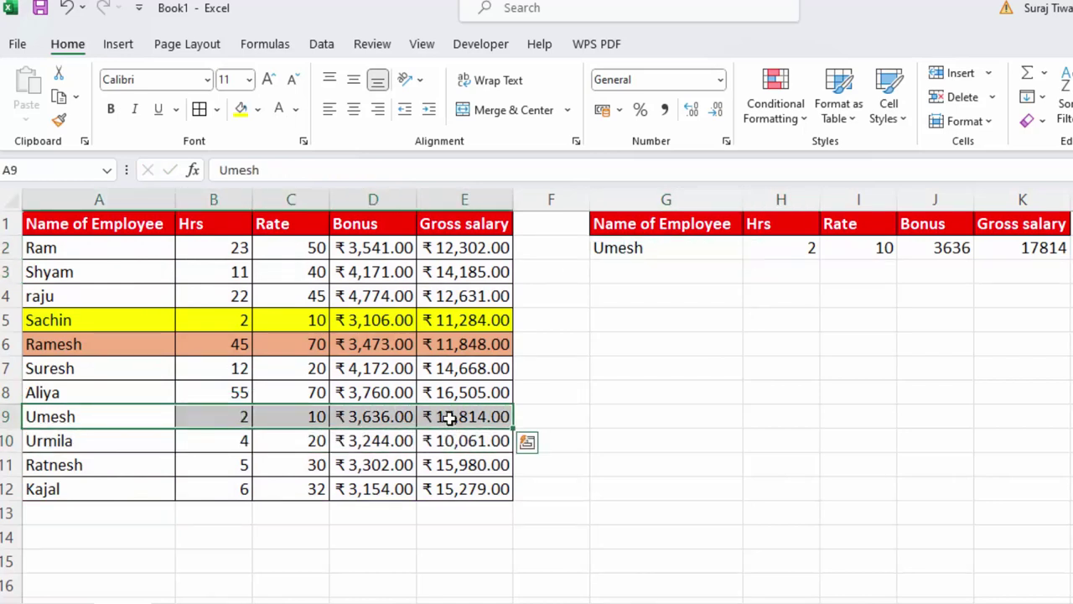
pyautogui.click(258, 110)
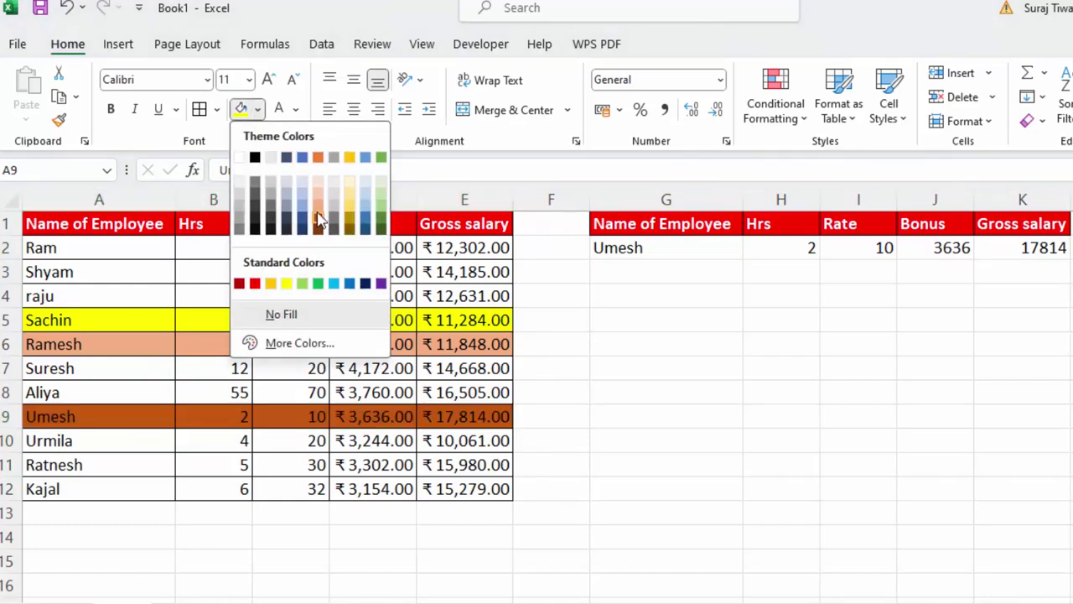
pyautogui.click(317, 190)
pyautogui.click(465, 465)
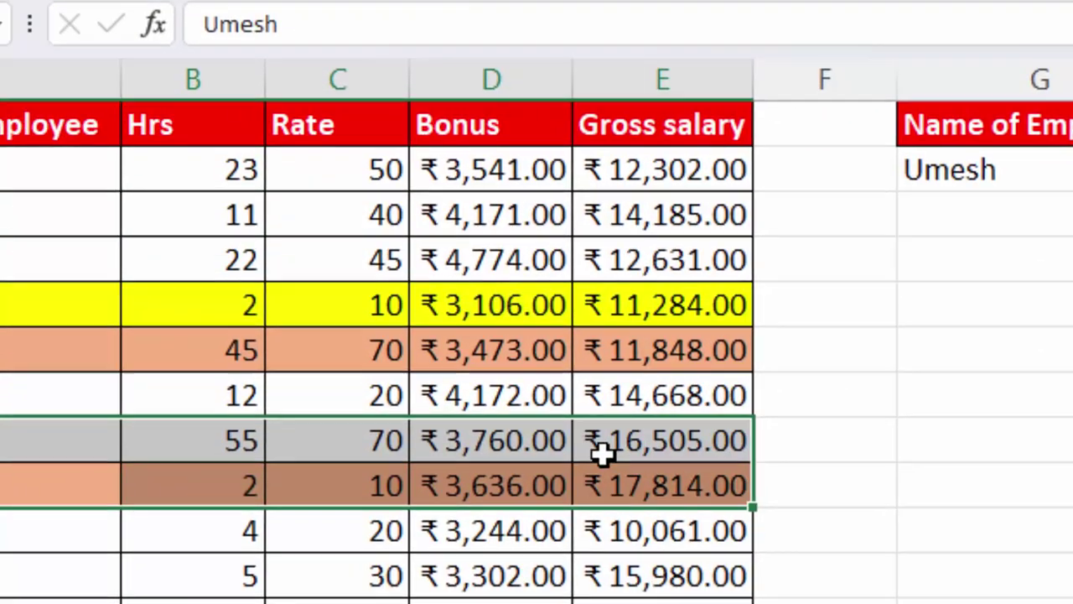
# - Make the text in Umesh's row red
pyautogui.moveTo(34, 472); pyautogui.dragTo(383, 472)
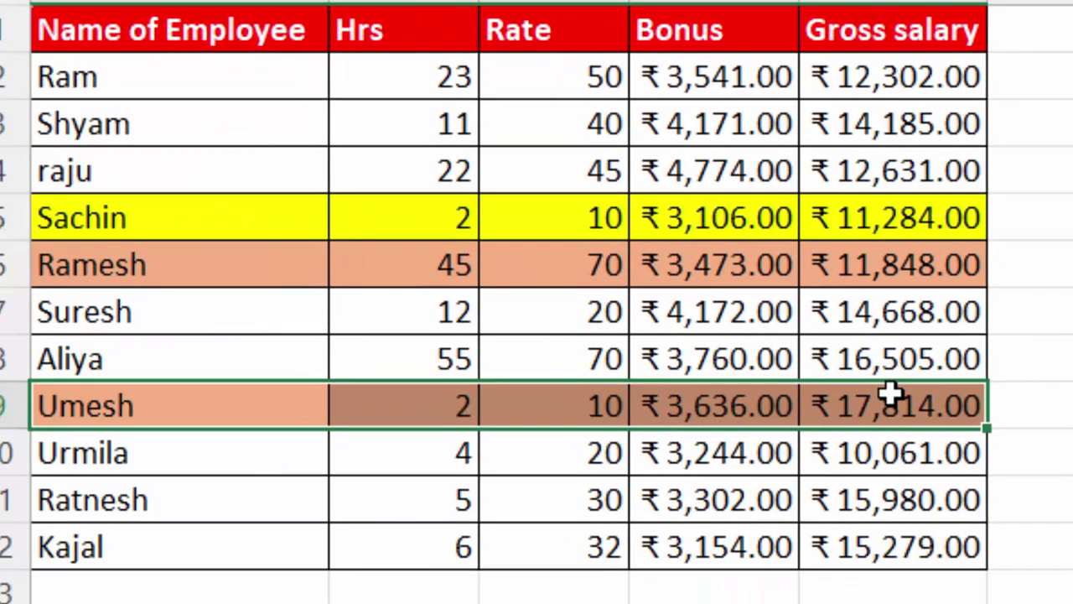
pyautogui.click(520, 2)
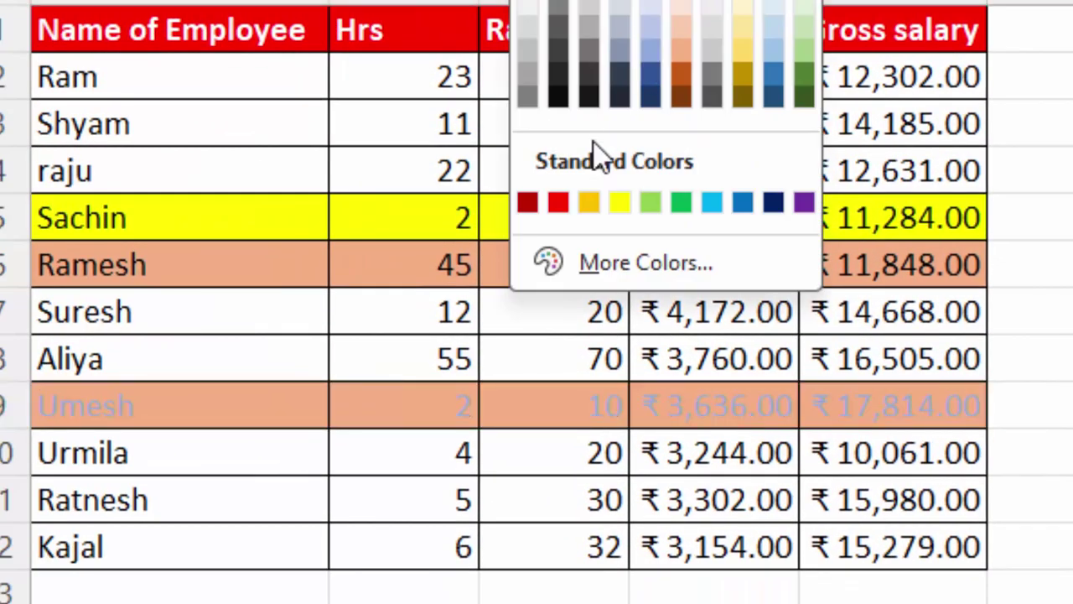
pyautogui.click(560, 204)
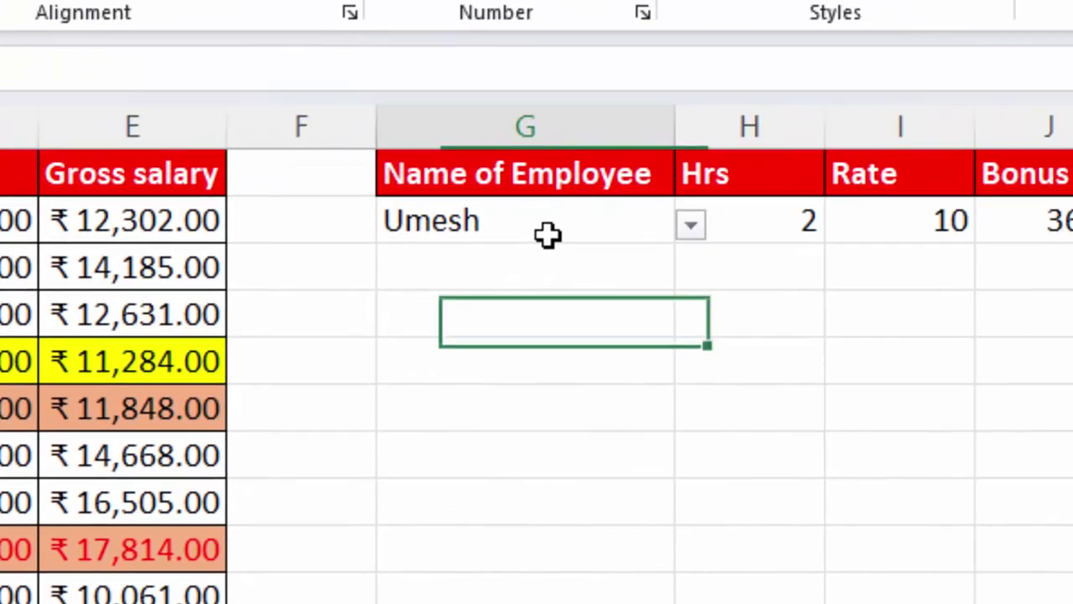
pyautogui.click(546, 233)
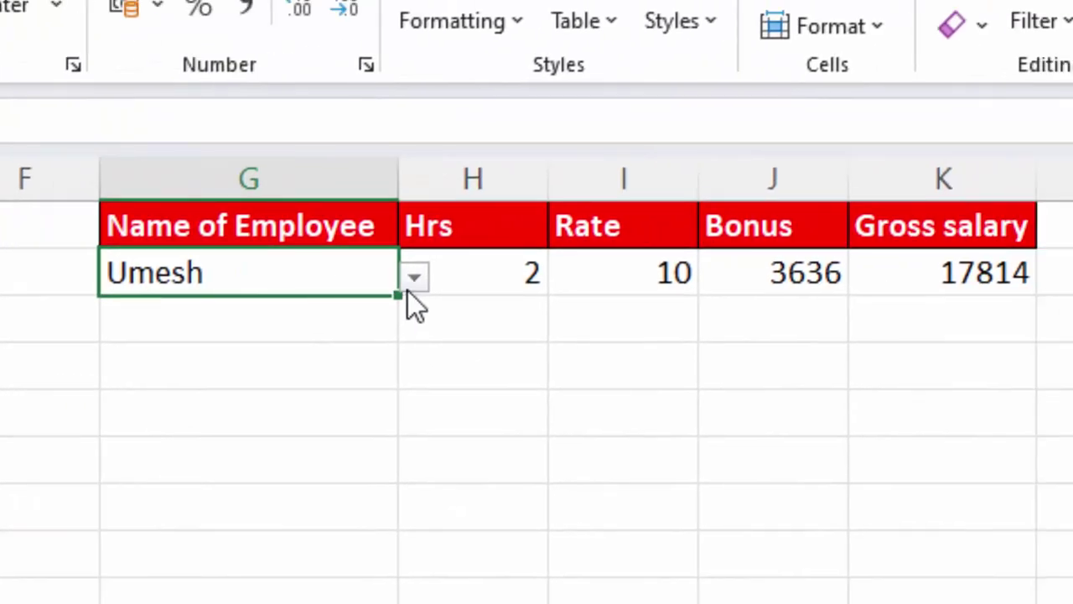
# - Look up Suresh (12, 20, 4172, 14668) and fill his row A7:E7 light green
pyautogui.click(408, 291)
pyautogui.click(132, 373)
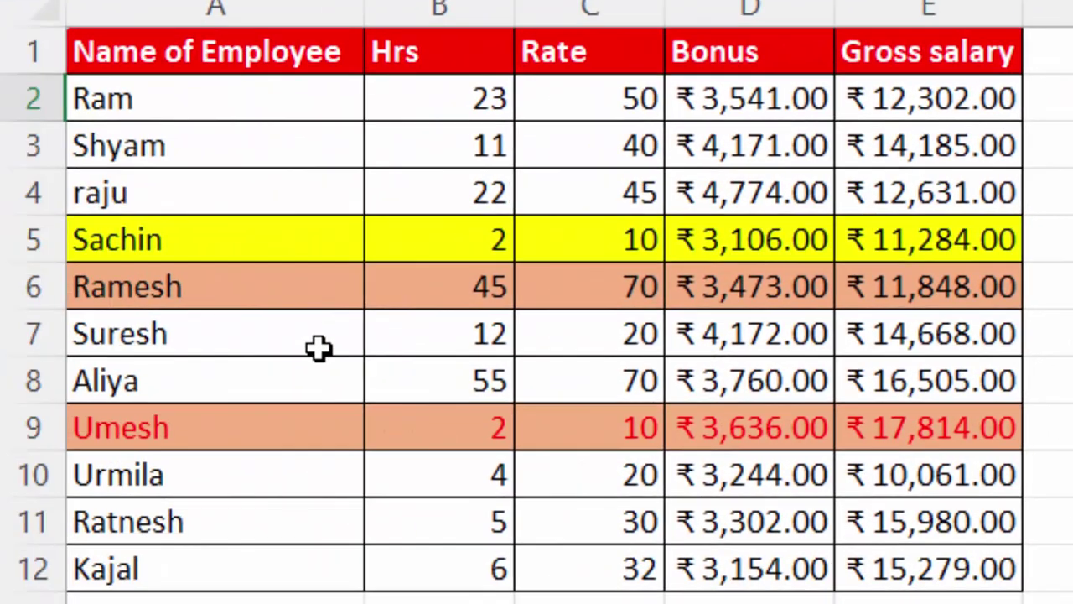
pyautogui.moveTo(319, 348); pyautogui.dragTo(893, 312)
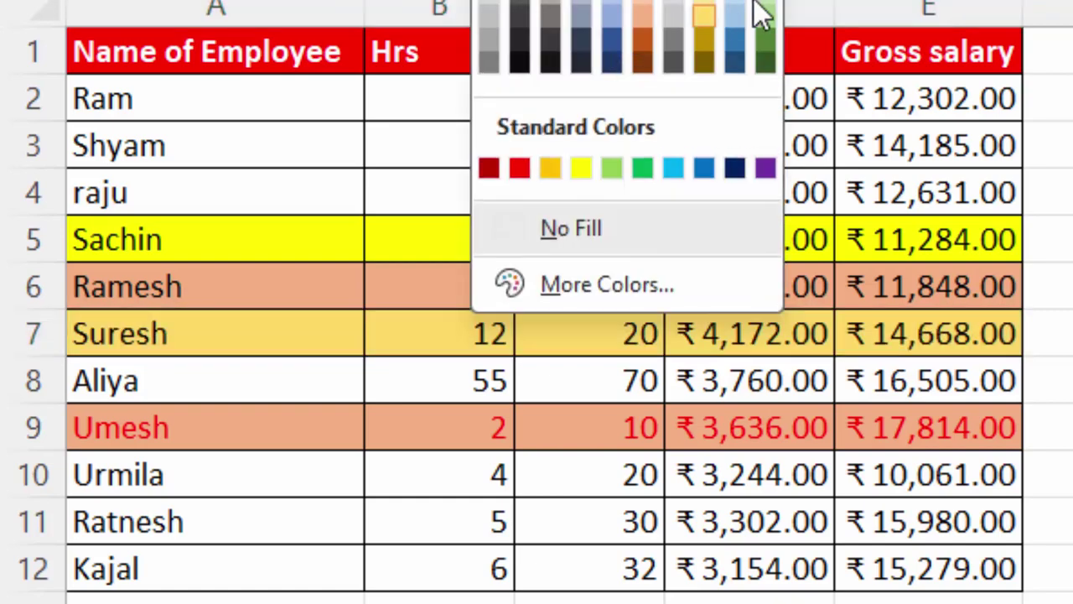
pyautogui.click(770, 10)
pyautogui.click(1064, 361)
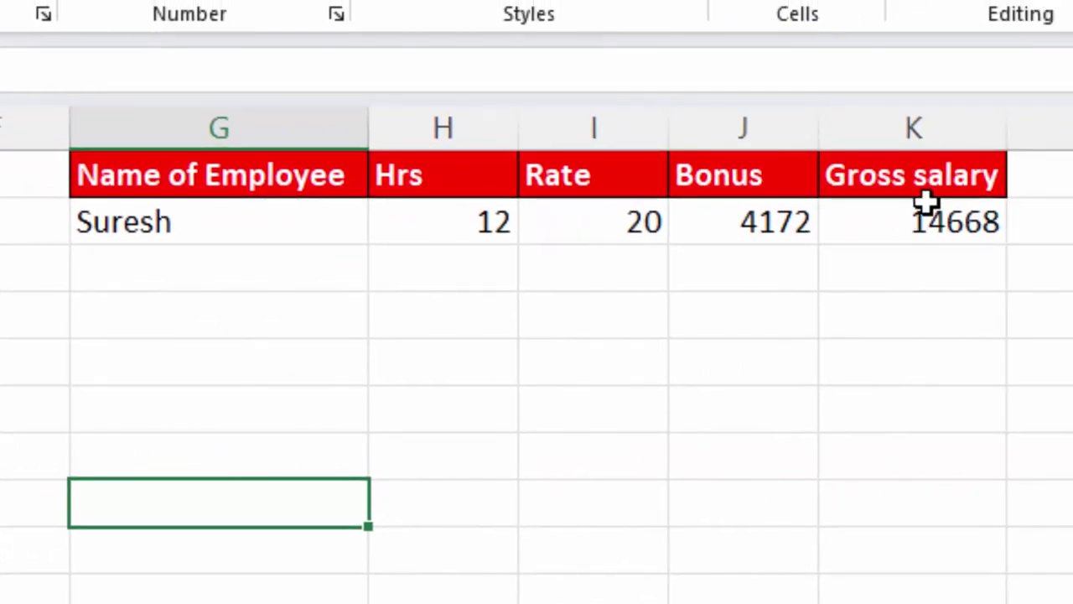
pyautogui.click(929, 215)
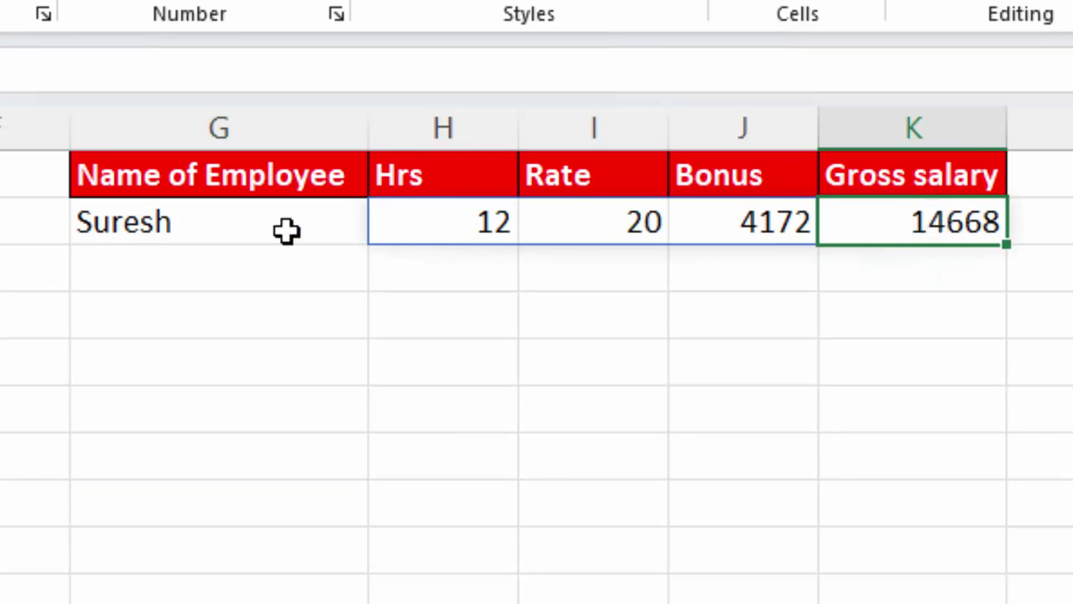
pyautogui.click(203, 221)
pyautogui.click(383, 226)
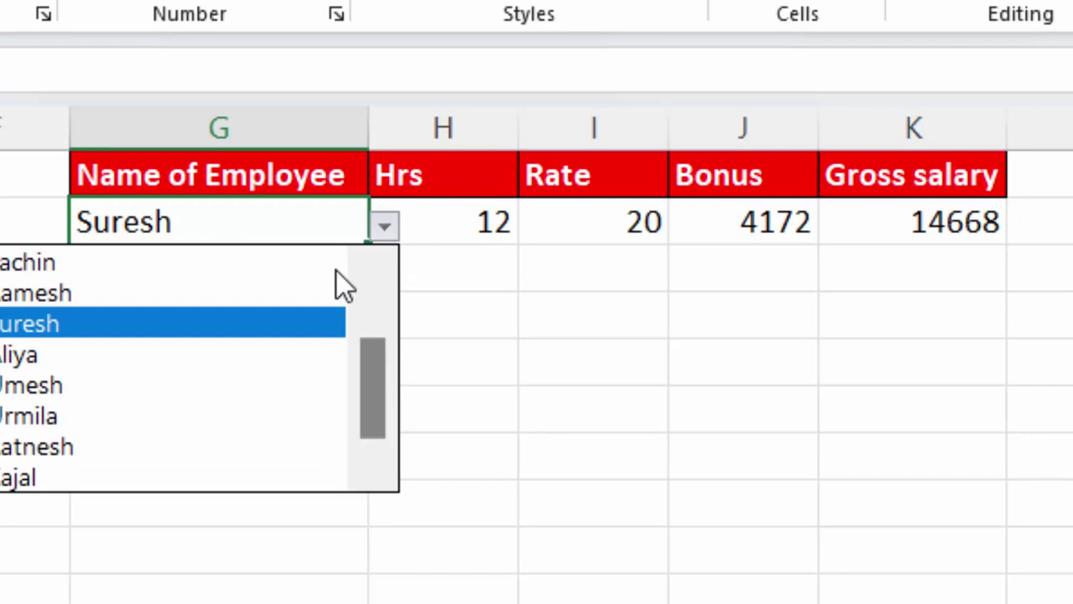
# - Look up Kajal in G2 and select her row A12:E12 in the table
pyautogui.click(184, 474)
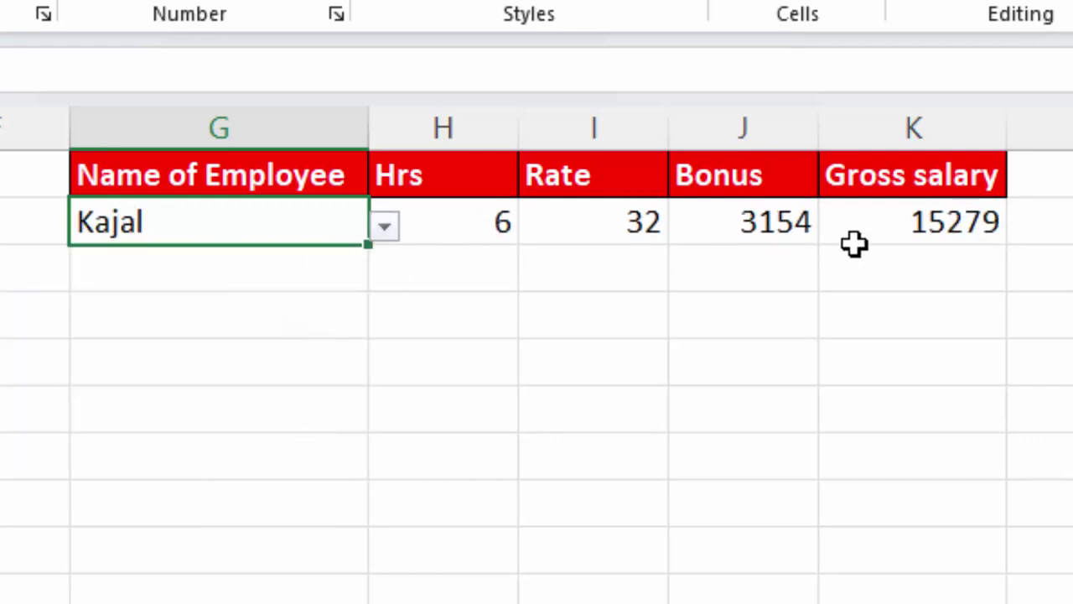
pyautogui.click(917, 240)
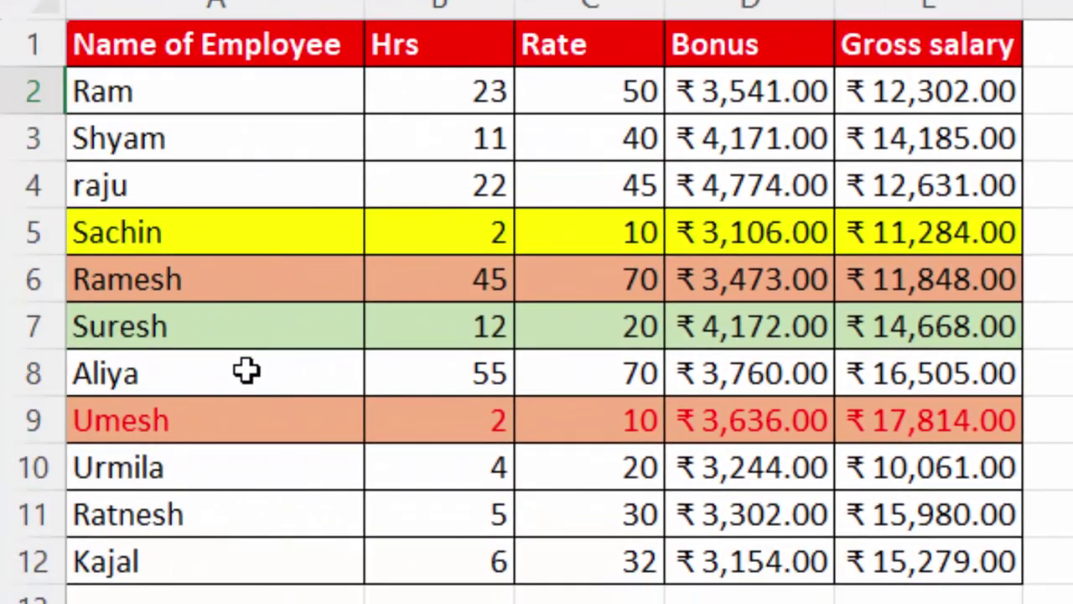
pyautogui.moveTo(184, 568)
pyautogui.mouseDown()
pyautogui.moveTo(570, 581)
pyautogui.moveTo(901, 556)
pyautogui.mouseUp()
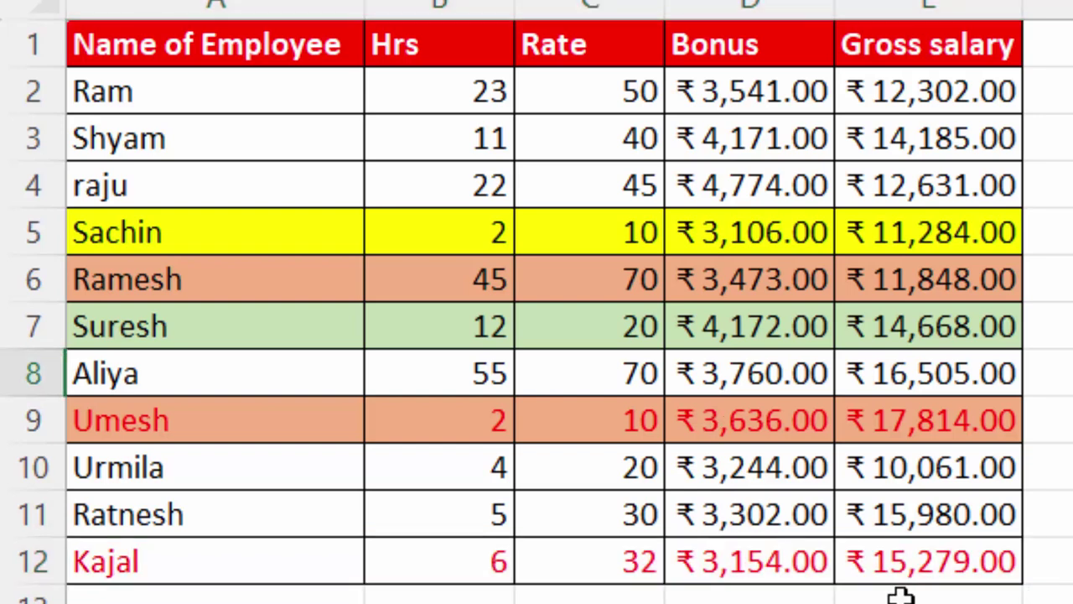
pyautogui.click(214, 91)
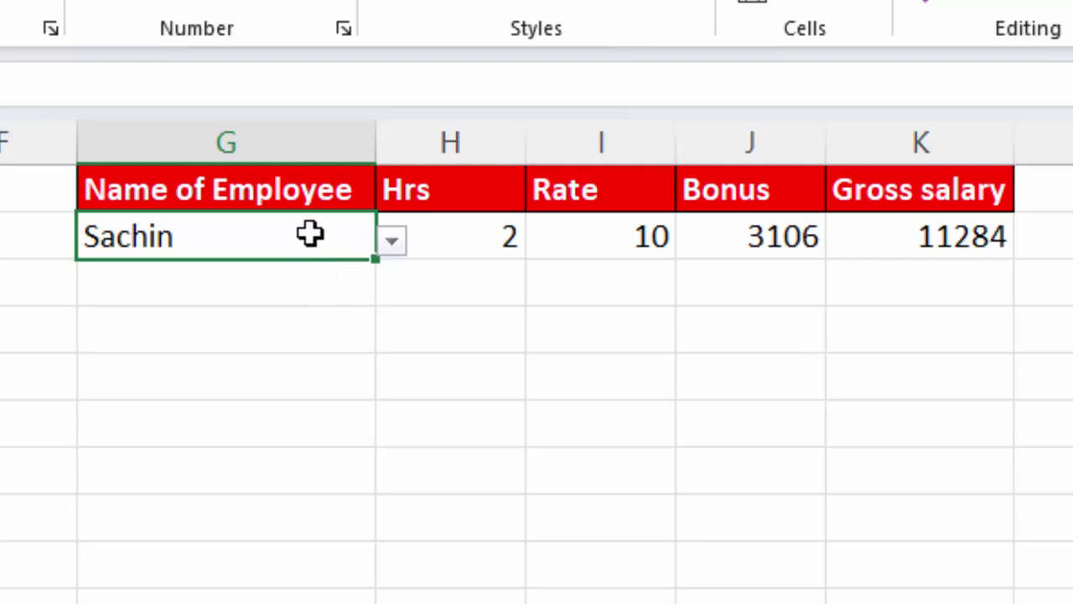
# - Choose raju in G2's name dropdown so the lookup returns 22, 45, 4774 and 12631
pyautogui.click(391, 245)
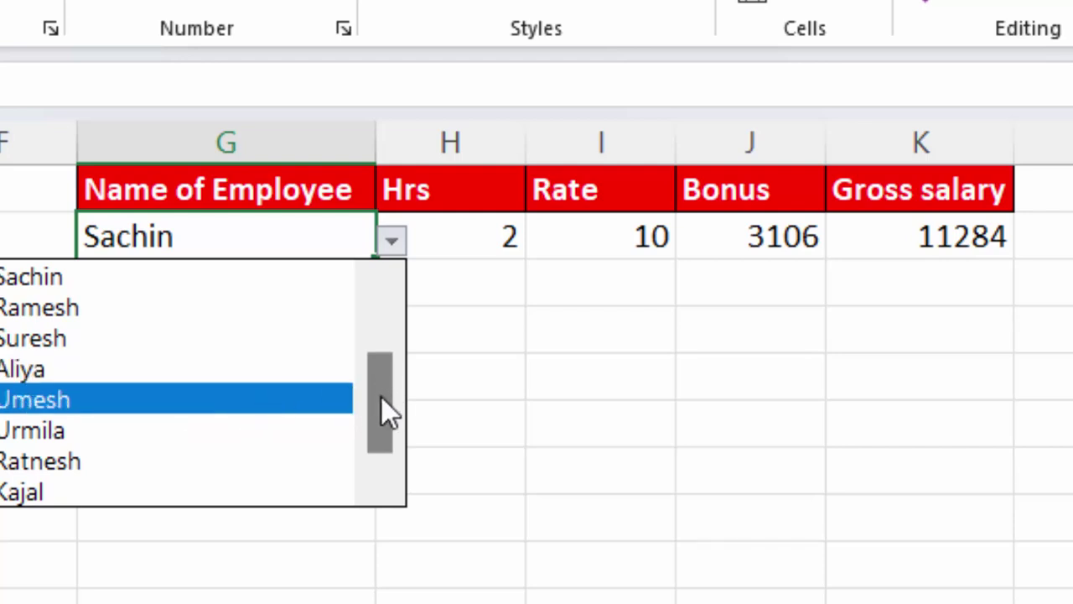
pyautogui.moveTo(382, 398); pyautogui.dragTo(392, 301)
pyautogui.click(179, 333)
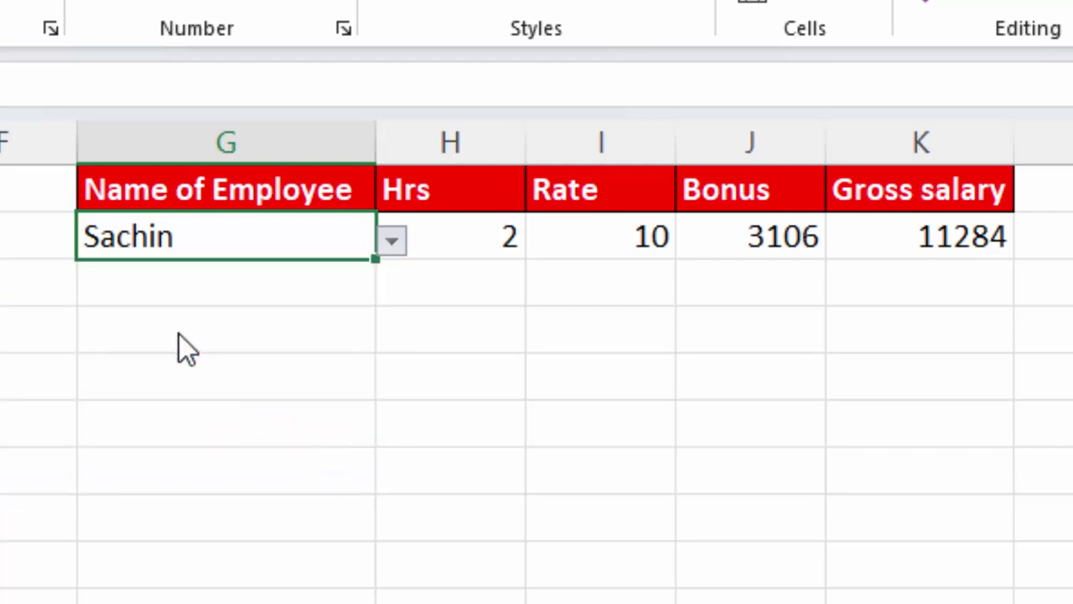
pyautogui.click(911, 238)
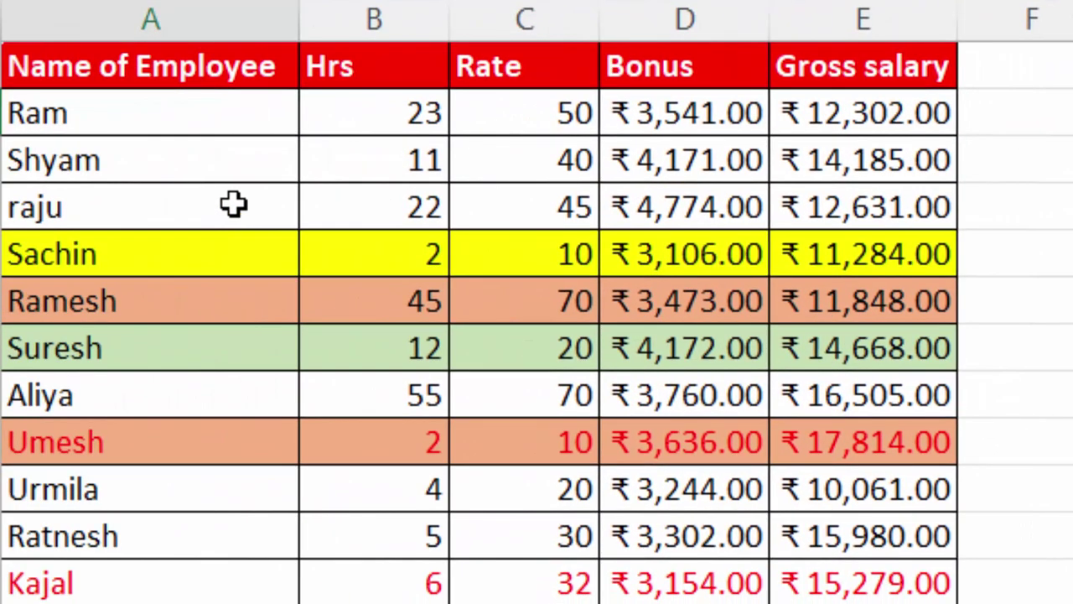
# - Give raju's row A4:E4 a black fill with white font colour
pyautogui.moveTo(233, 204); pyautogui.dragTo(855, 204)
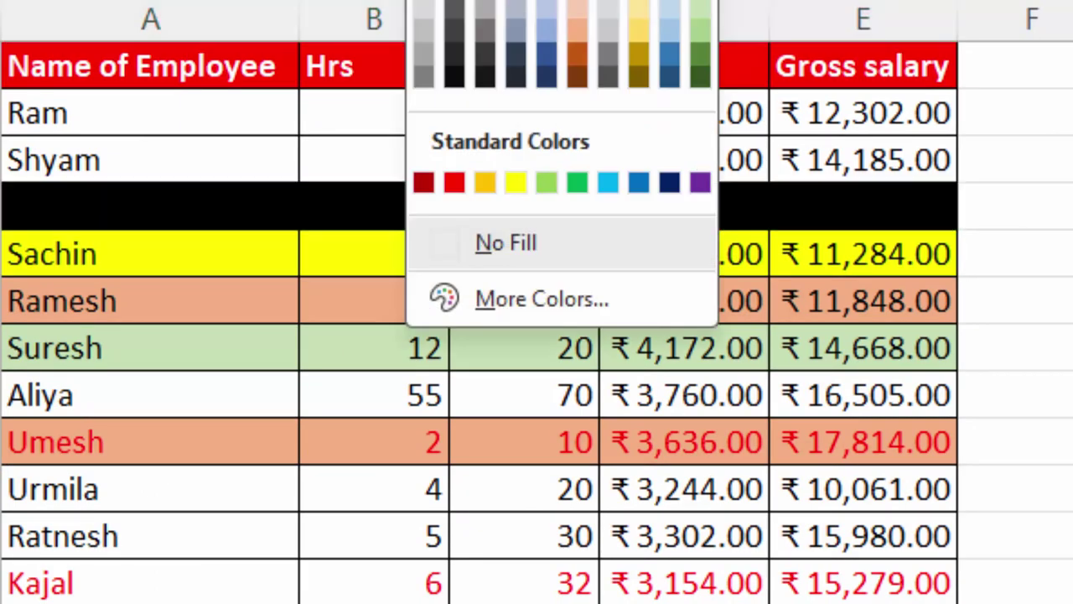
pyautogui.click(455, 25)
pyautogui.click(502, 4)
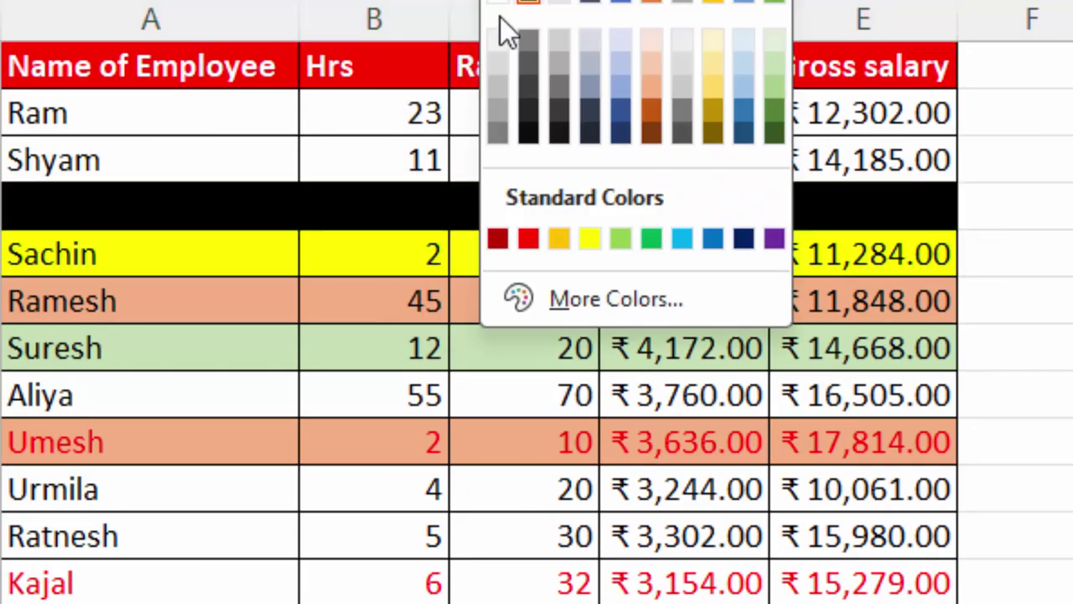
pyautogui.click(499, 4)
pyautogui.click(1063, 336)
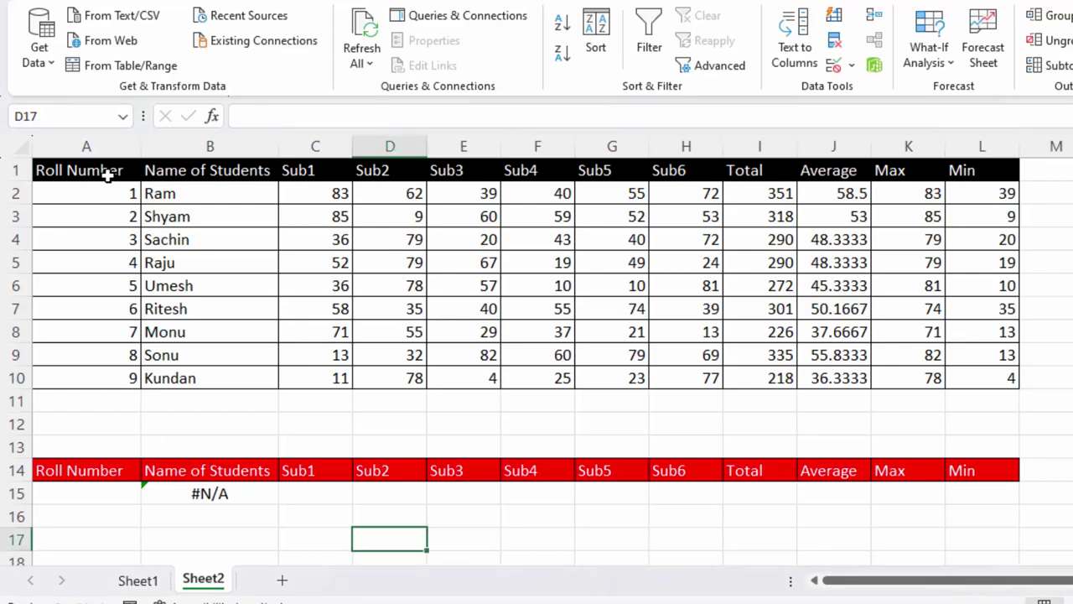
# - Pick roll number 8 in A15 to show Sonu's total 335, average 55.8333, max 82, min 13
pyautogui.click(210, 170)
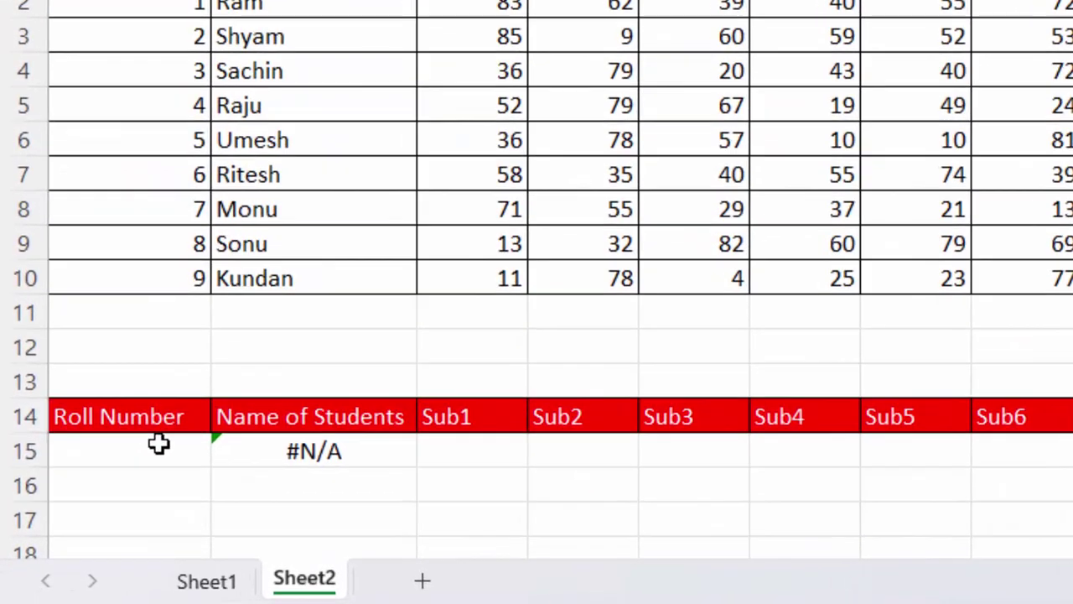
pyautogui.click(107, 497)
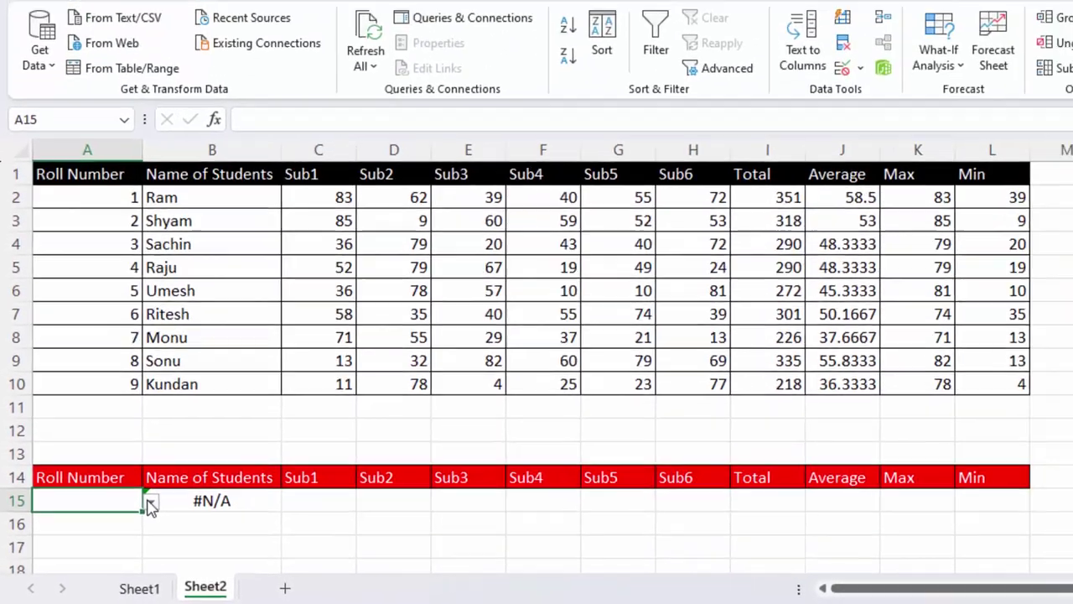
pyautogui.click(151, 502)
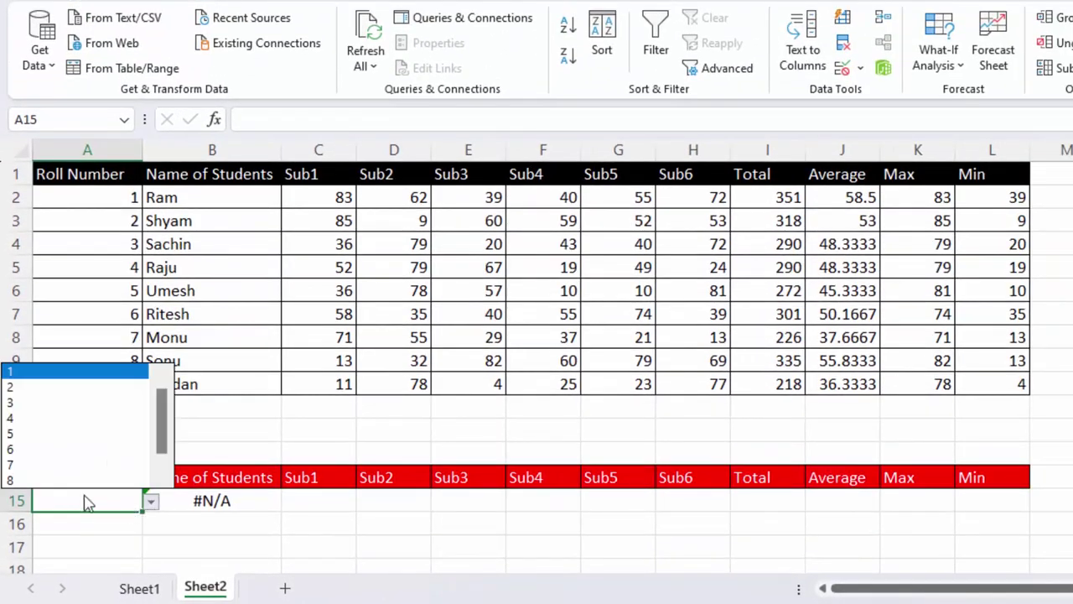
pyautogui.click(40, 485)
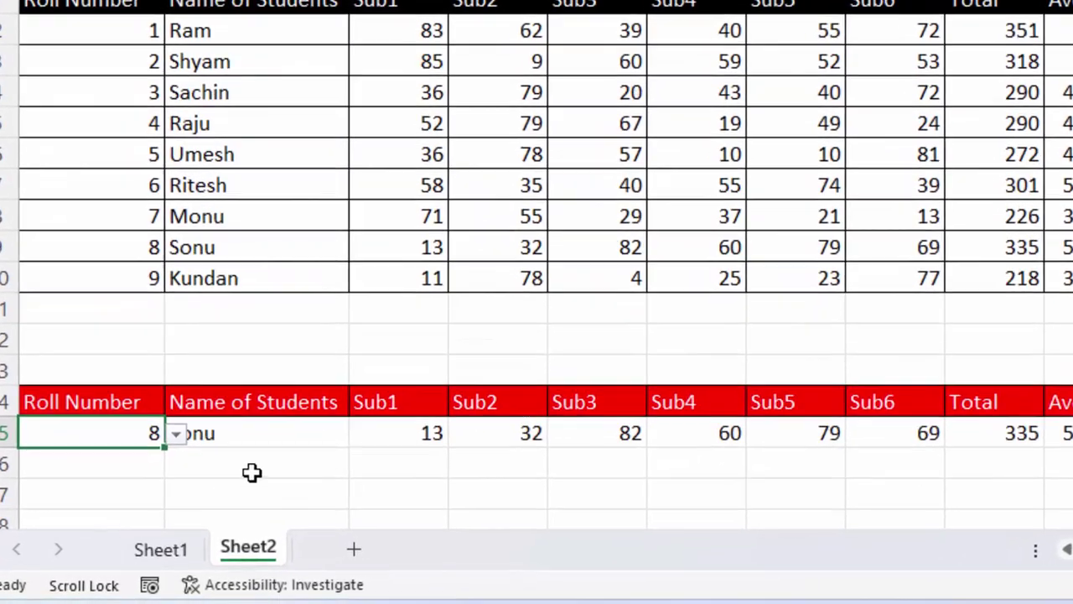
pyautogui.click(241, 480)
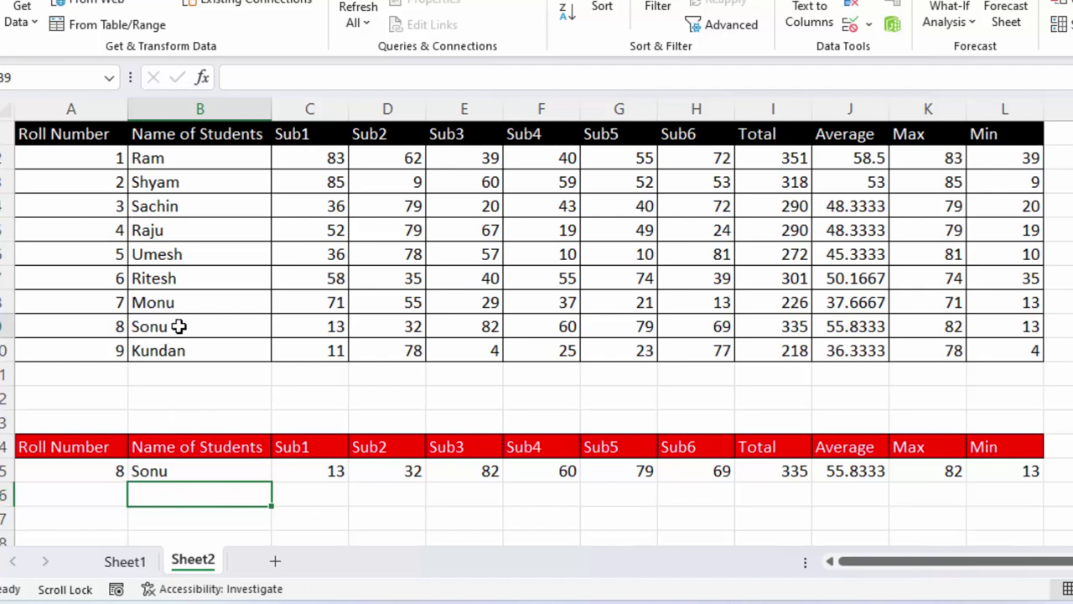
# - Shade Sonu's table row A9:L9 with a light orange fill
pyautogui.moveTo(168, 327)
pyautogui.mouseDown()
pyautogui.moveTo(77, 326)
pyautogui.moveTo(1009, 326)
pyautogui.mouseUp()
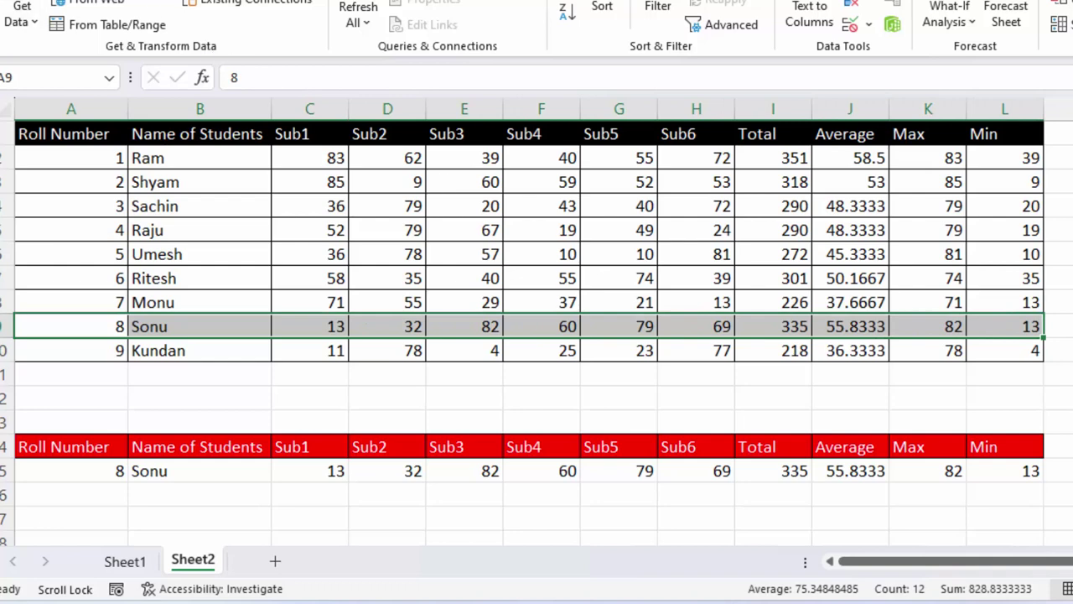
pyautogui.click(272, 12)
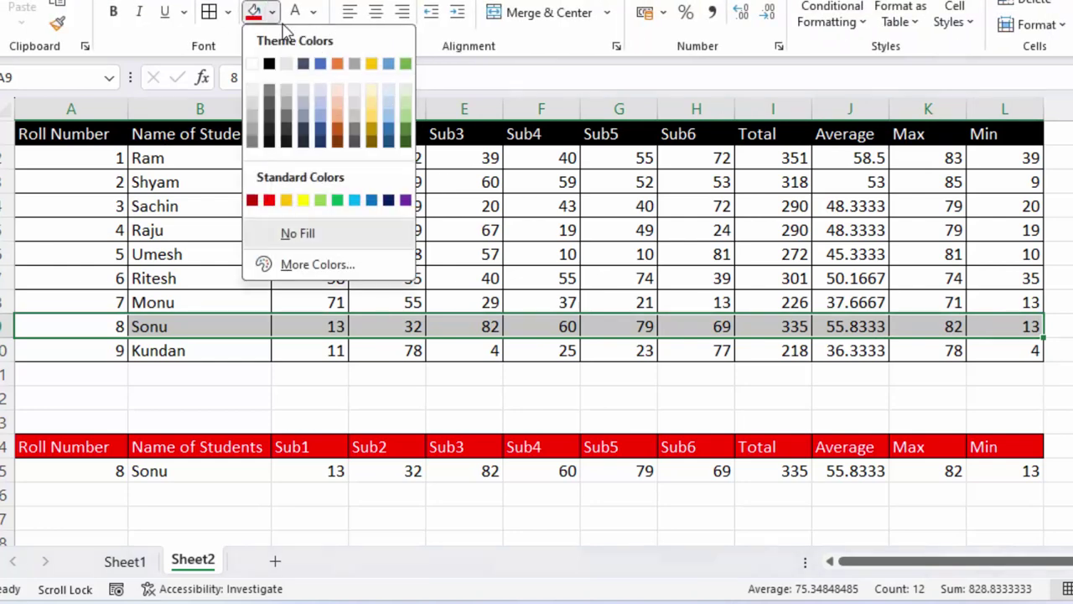
pyautogui.click(339, 102)
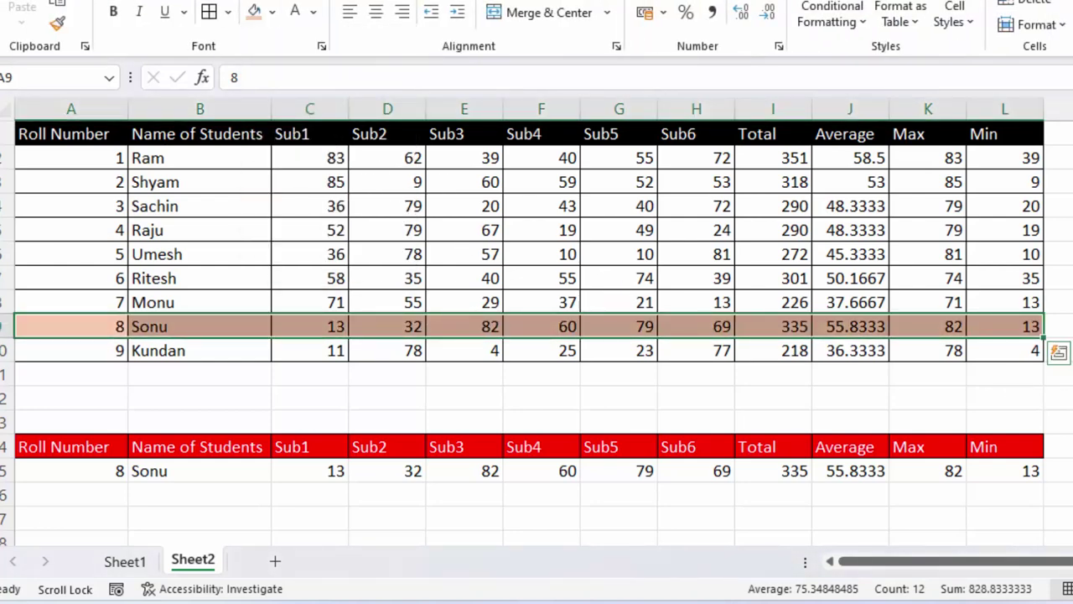
pyautogui.click(1070, 390)
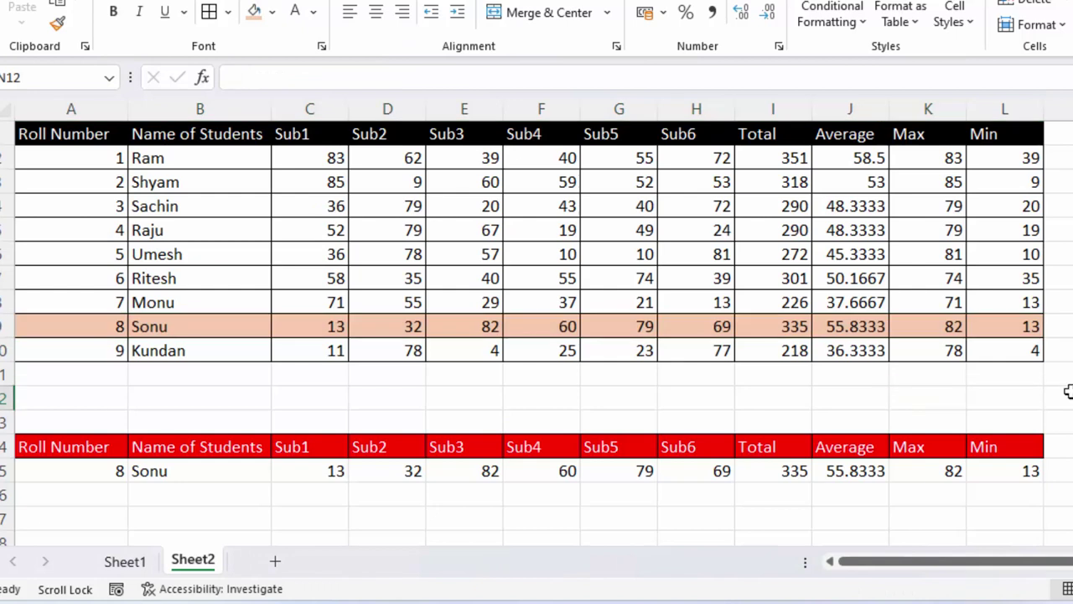
# - Inspect the formulas in J9, I15 and I9, then select A15
pyautogui.click(874, 336)
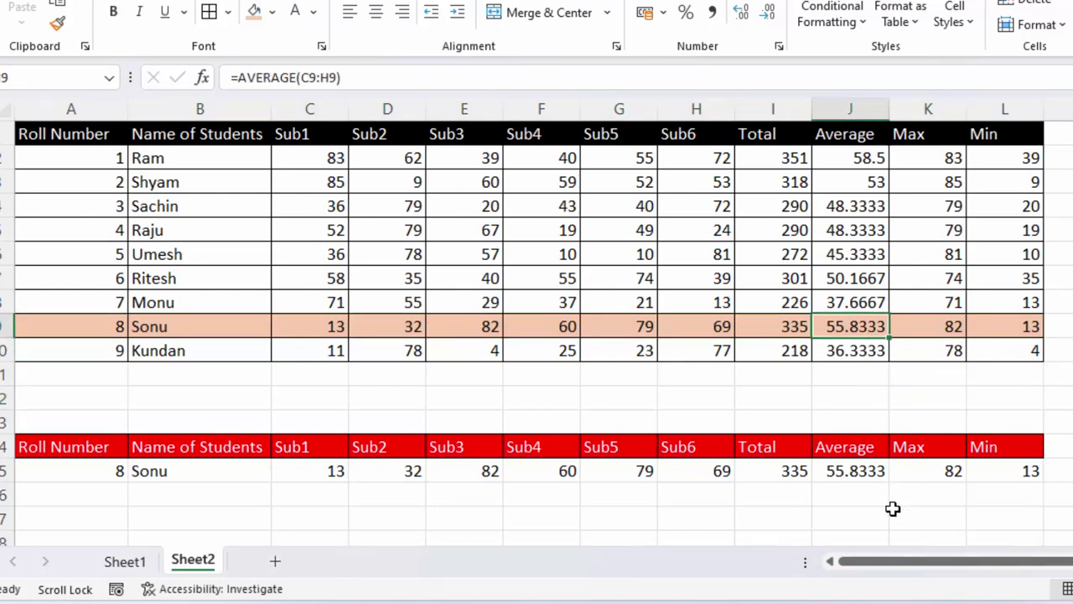
pyautogui.click(778, 475)
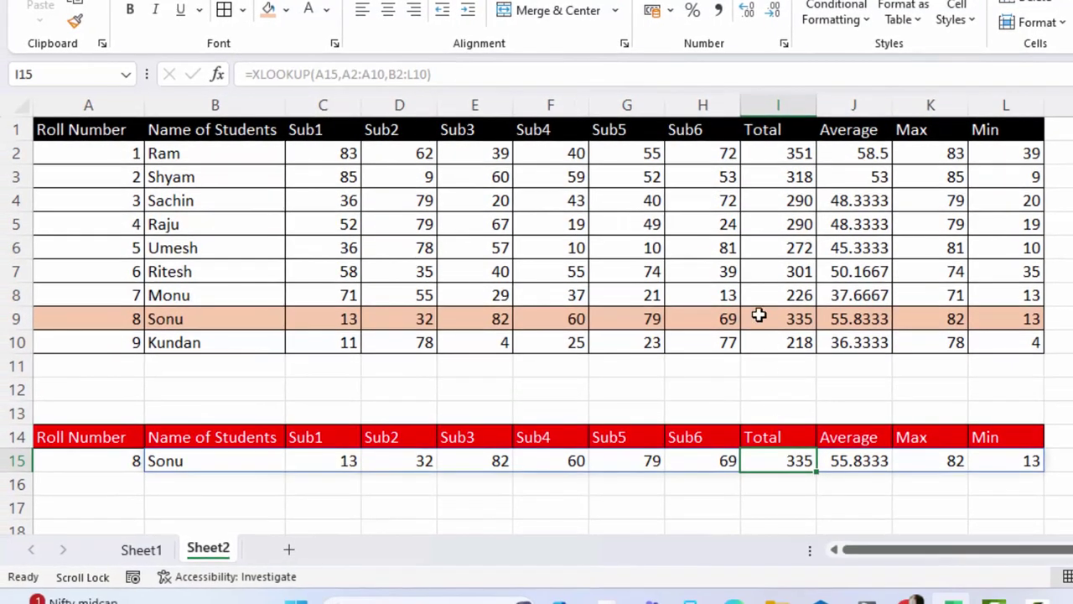
pyautogui.click(755, 321)
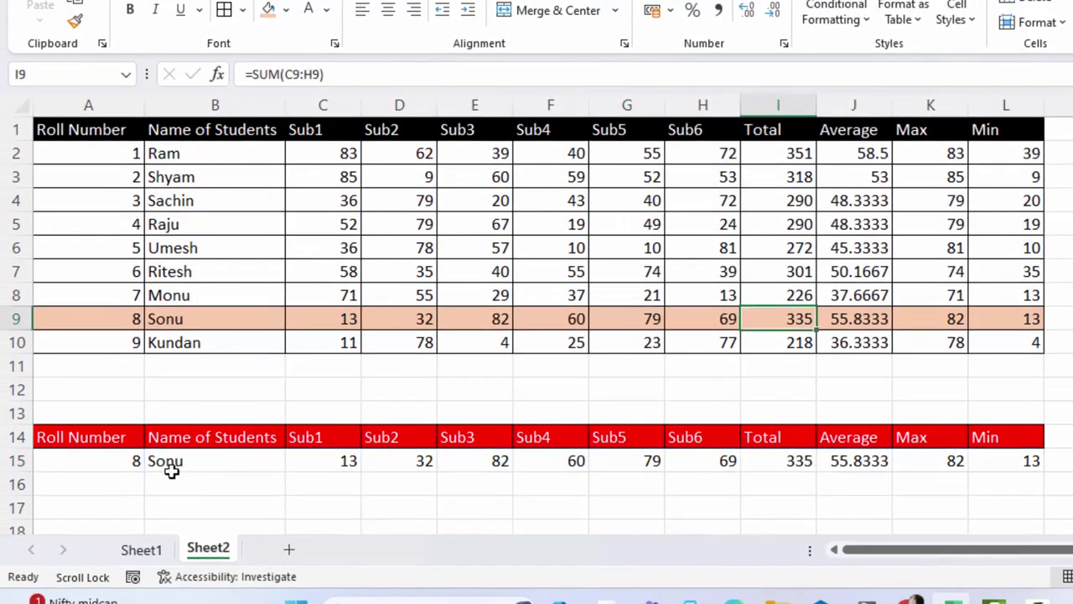
pyautogui.click(111, 461)
# - Switch the A15 lookup to roll number 4 and check B15's formula
pyautogui.click(154, 461)
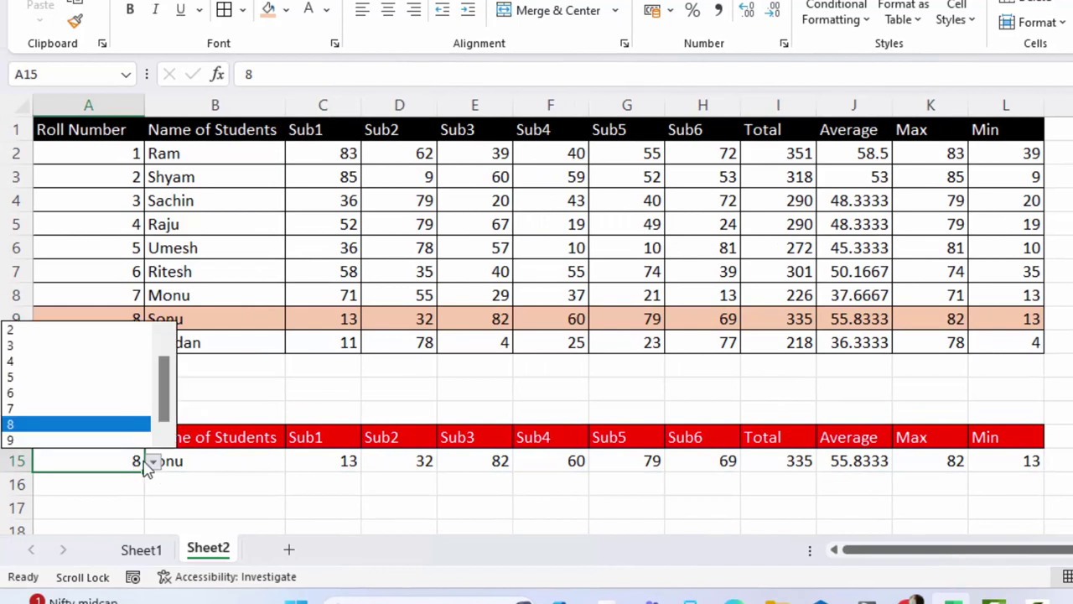
pyautogui.click(69, 367)
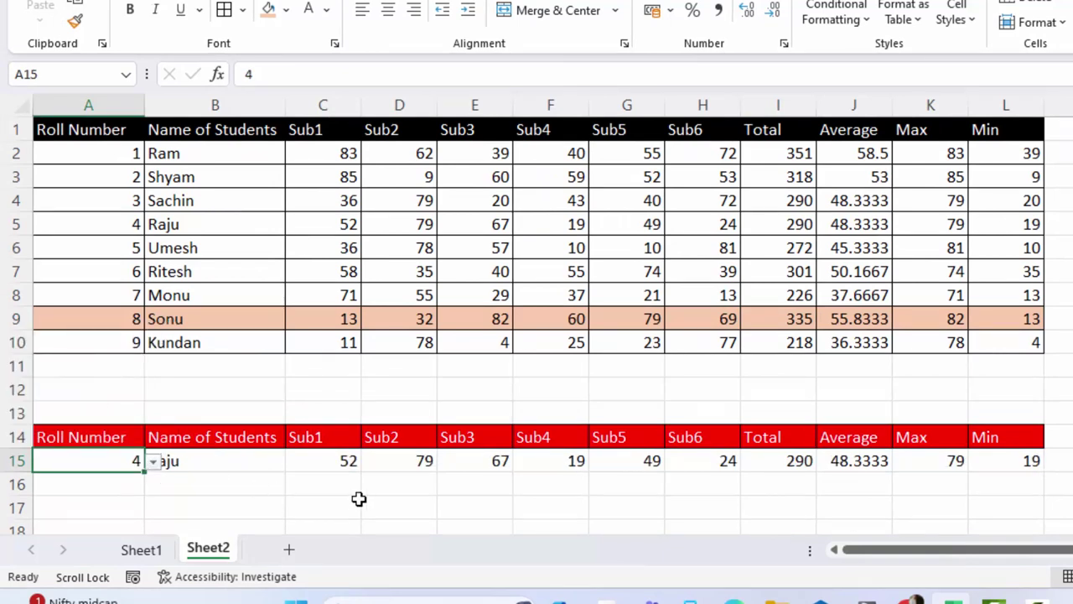
pyautogui.click(216, 460)
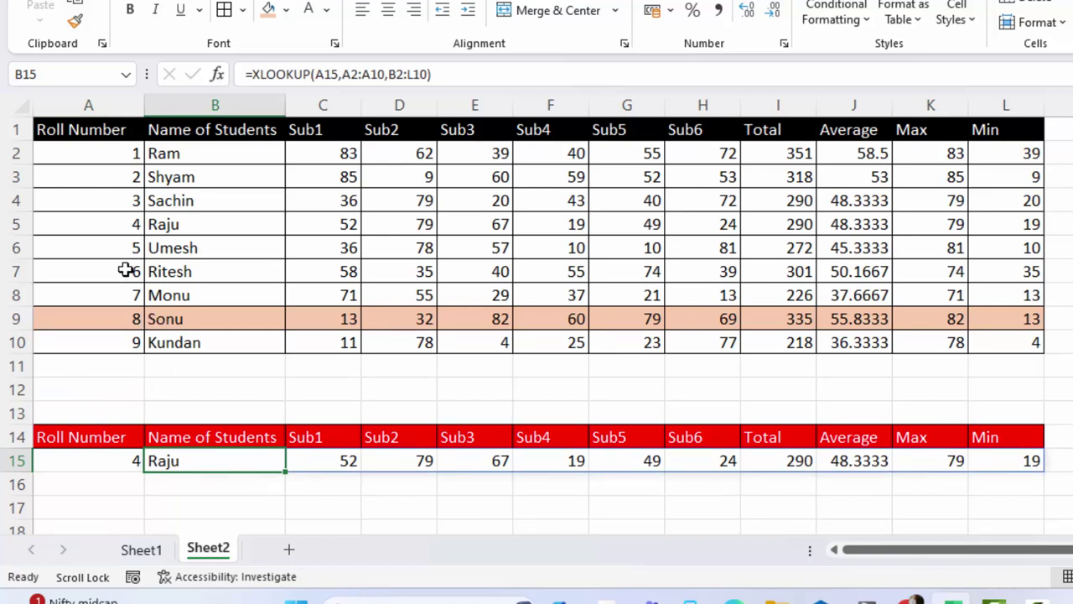
# - Fill table row A5:L5 light green, then select lookup row 15
pyautogui.moveTo(129, 228); pyautogui.dragTo(819, 228)
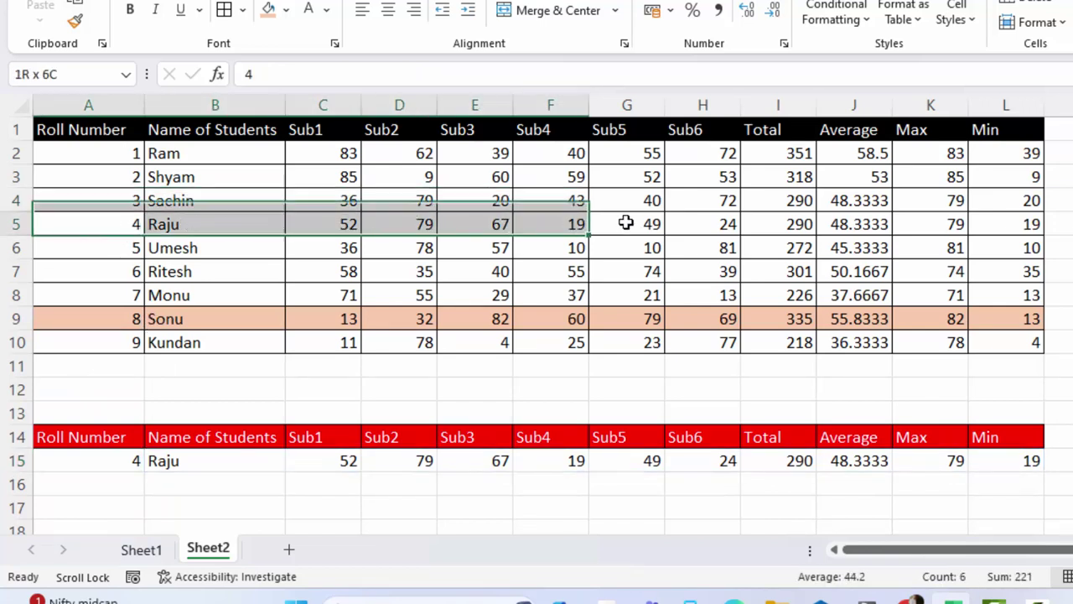
pyautogui.moveTo(819, 228); pyautogui.dragTo(1007, 220)
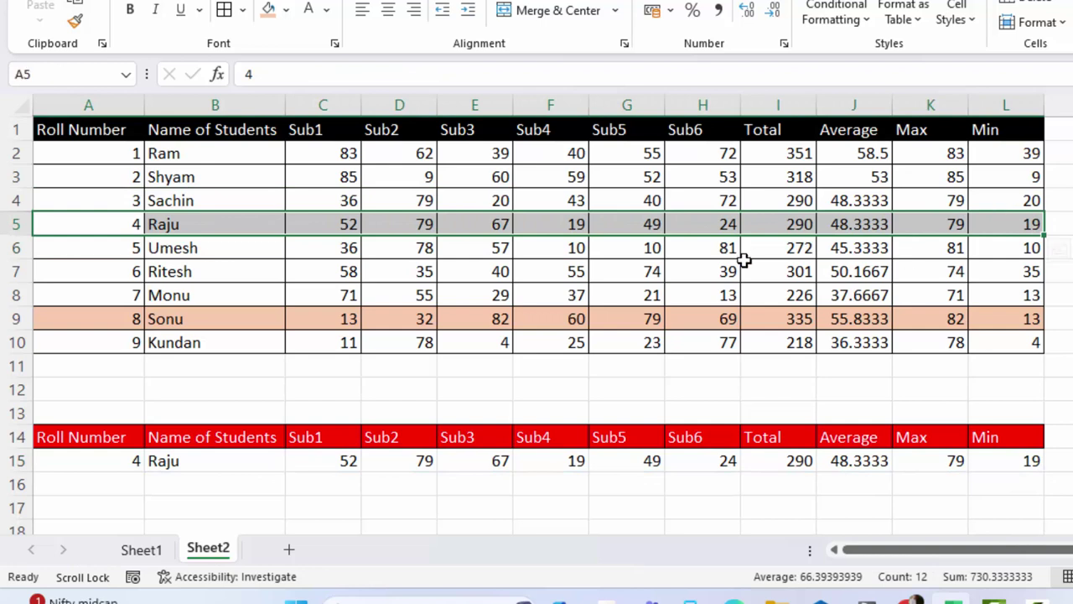
pyautogui.click(287, 10)
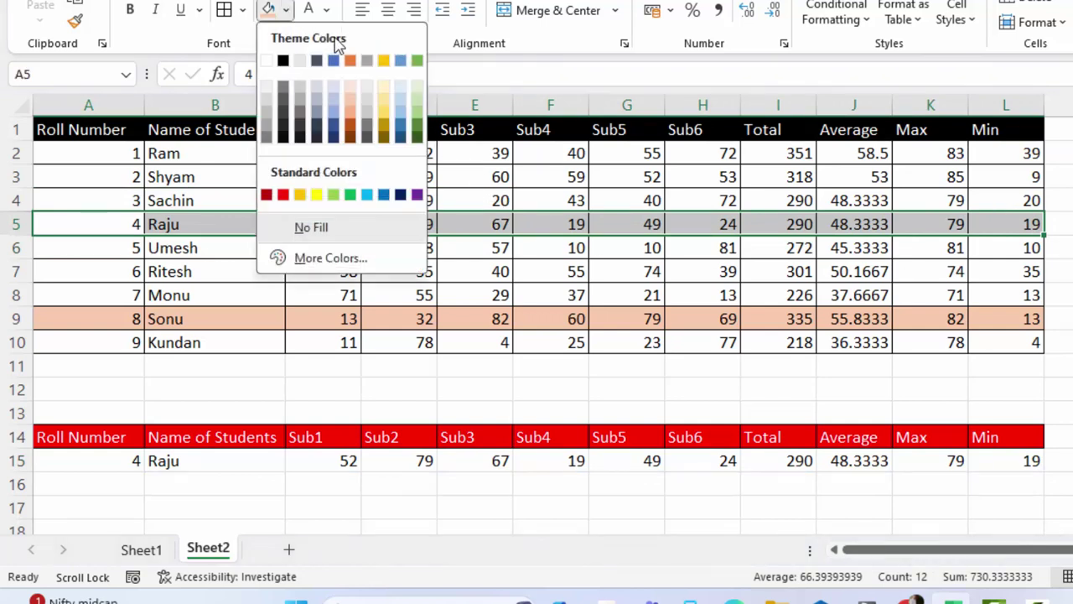
pyautogui.click(417, 101)
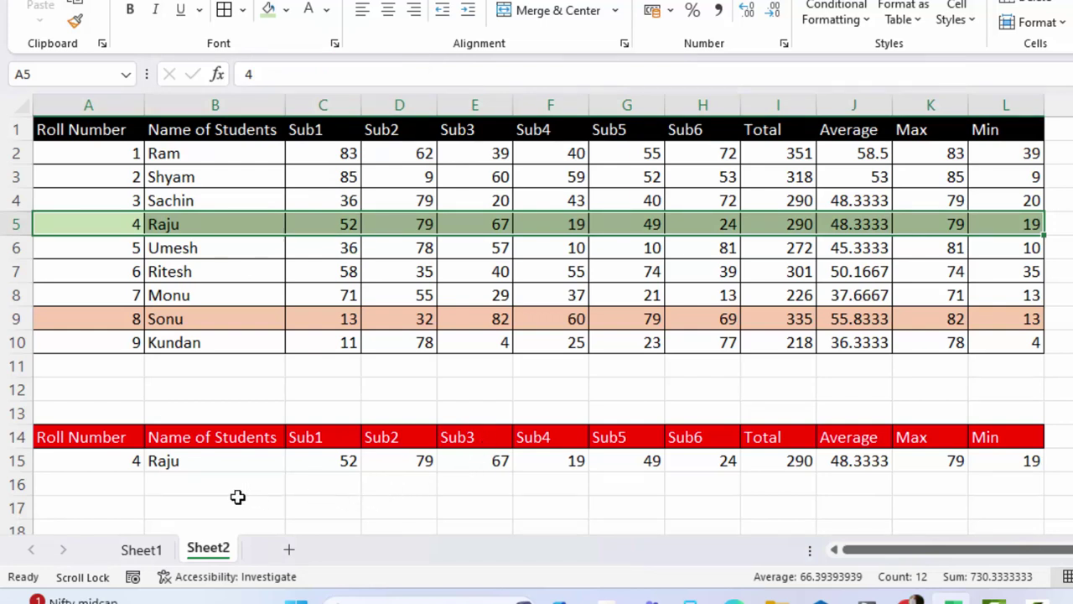
pyautogui.moveTo(111, 466)
pyautogui.mouseDown()
pyautogui.moveTo(920, 467)
pyautogui.moveTo(986, 455)
pyautogui.mouseUp()
# - Clear lookup row 15, leaving A15's roll number dropdown unchanged
pyautogui.press('Delete')
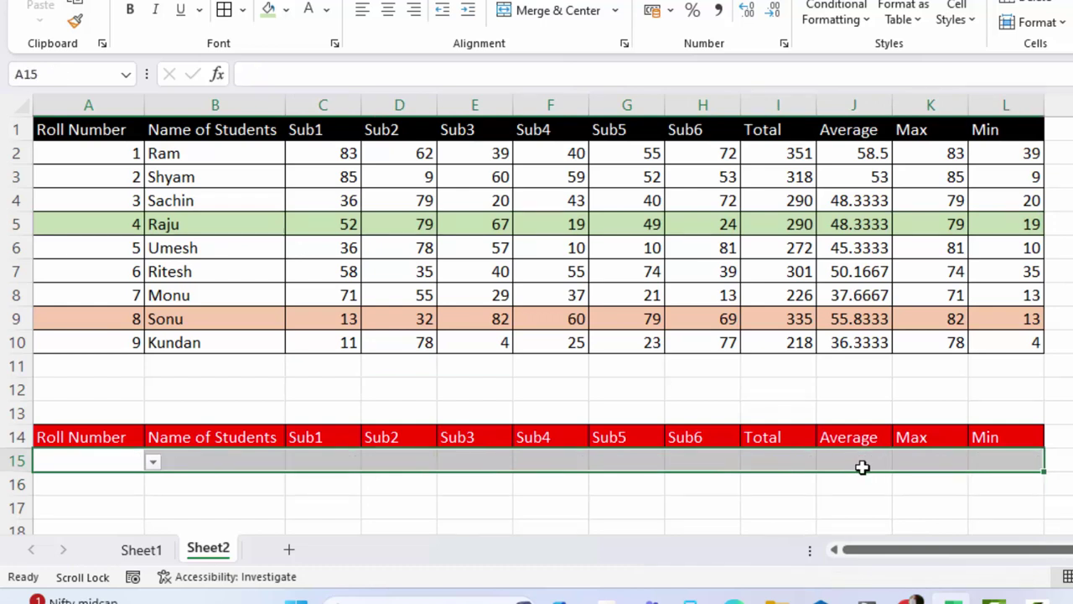
pyautogui.click(223, 468)
pyautogui.click(125, 470)
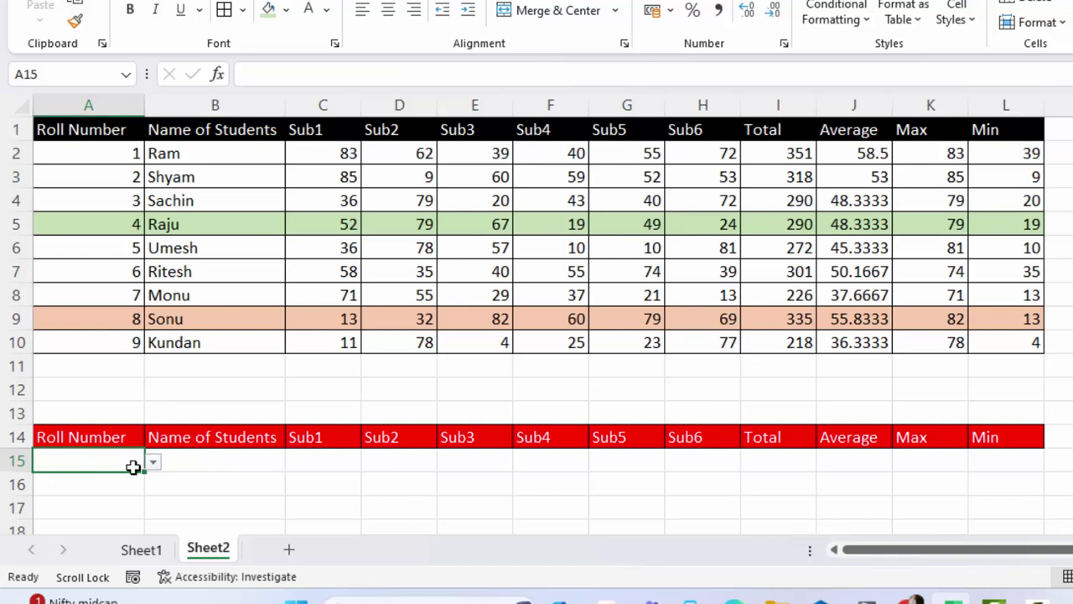
pyautogui.click(154, 464)
pyautogui.click(156, 463)
# - Start a VLOOKUP in B15 with $A$15 as lookup value over table $A$1:$L$10
pyautogui.click(182, 466)
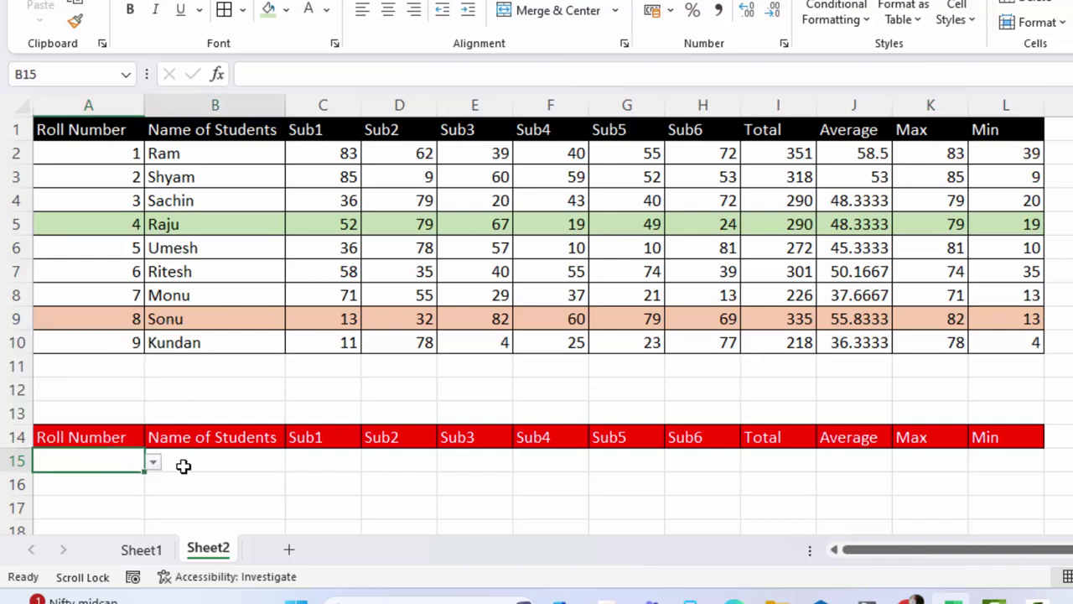
pyautogui.write('=vl')
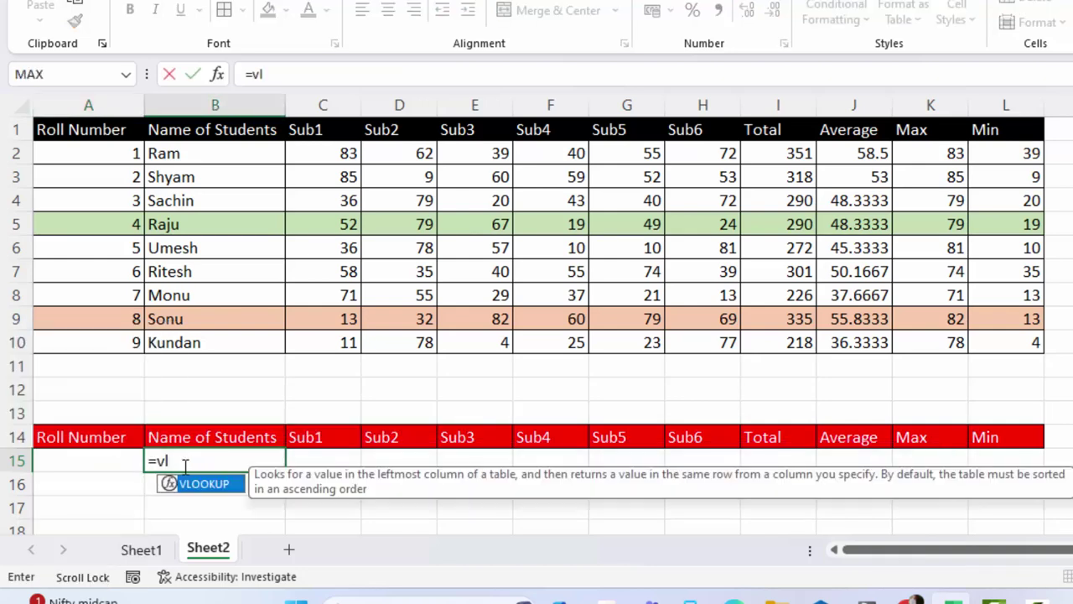
pyautogui.write('l')
pyautogui.press('BackSpace')
pyautogui.press('Tab')
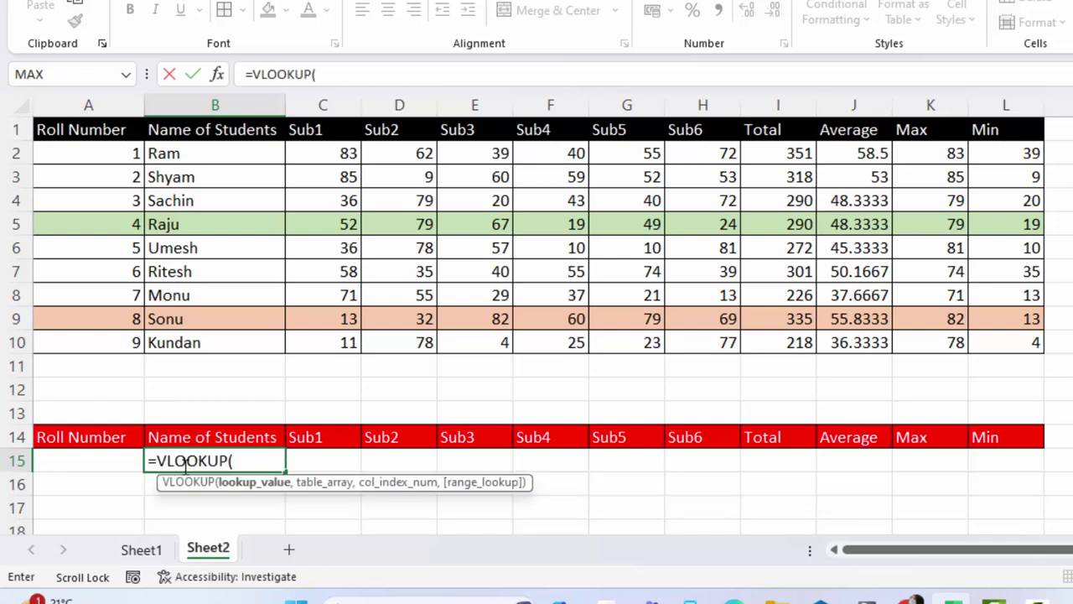
pyautogui.click(93, 462)
pyautogui.press('F4')
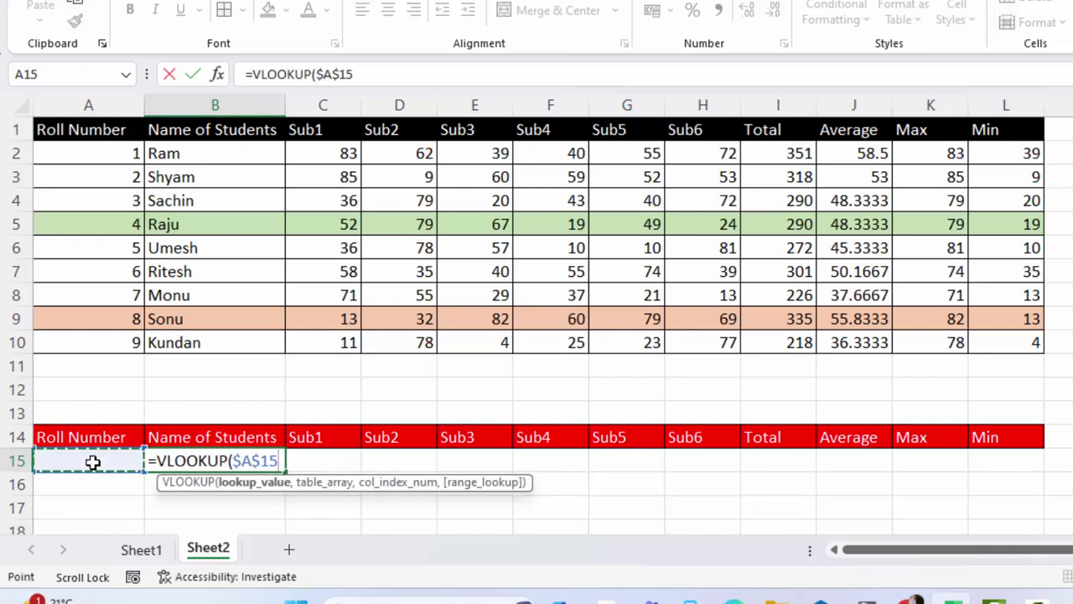
pyautogui.write(',')
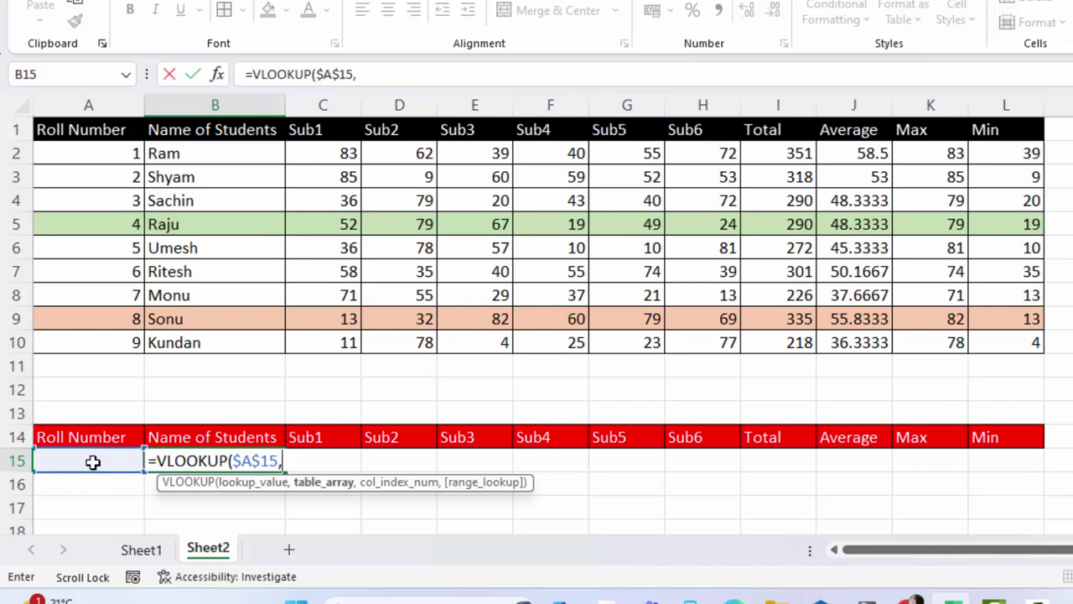
pyautogui.click(72, 145)
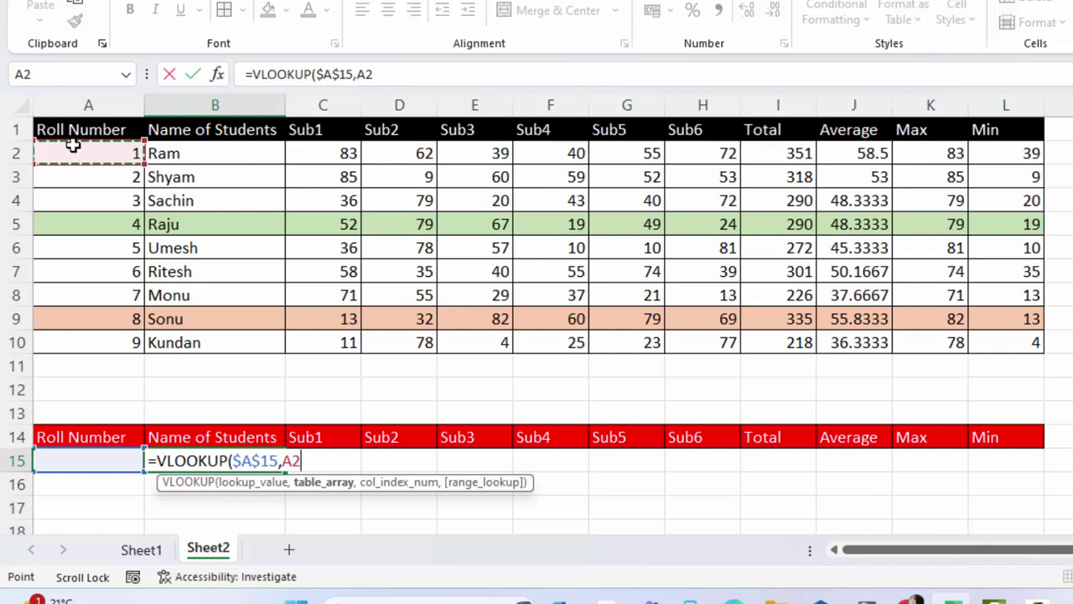
pyautogui.moveTo(80, 131); pyautogui.dragTo(988, 345)
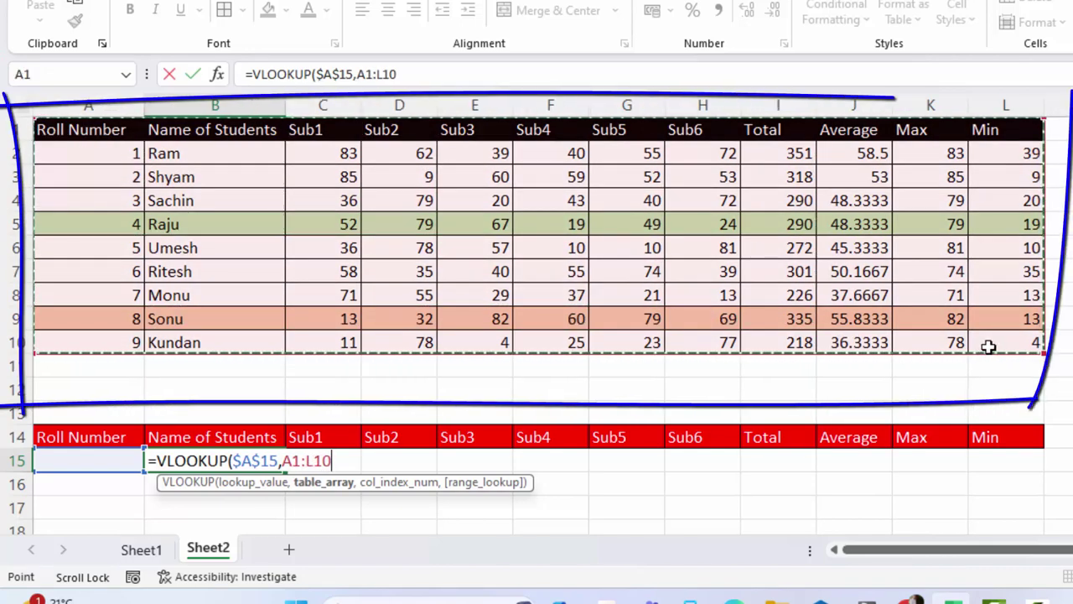
pyautogui.press('F4')
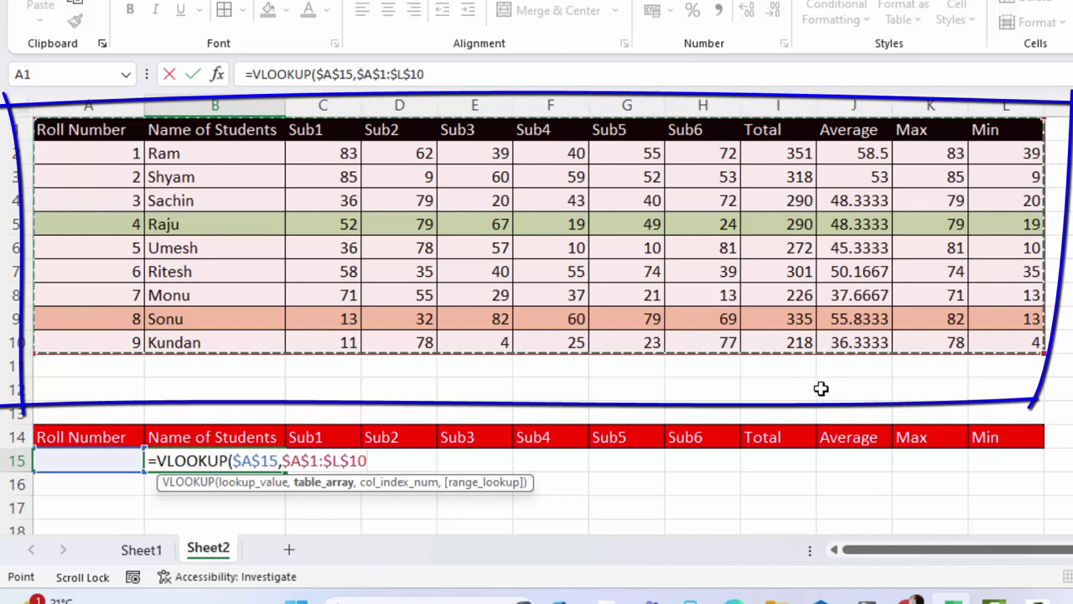
# - Add COLUMNS($A14:B14) as the column index and enter the finished VLOOKUP formula
pyautogui.write(',co')
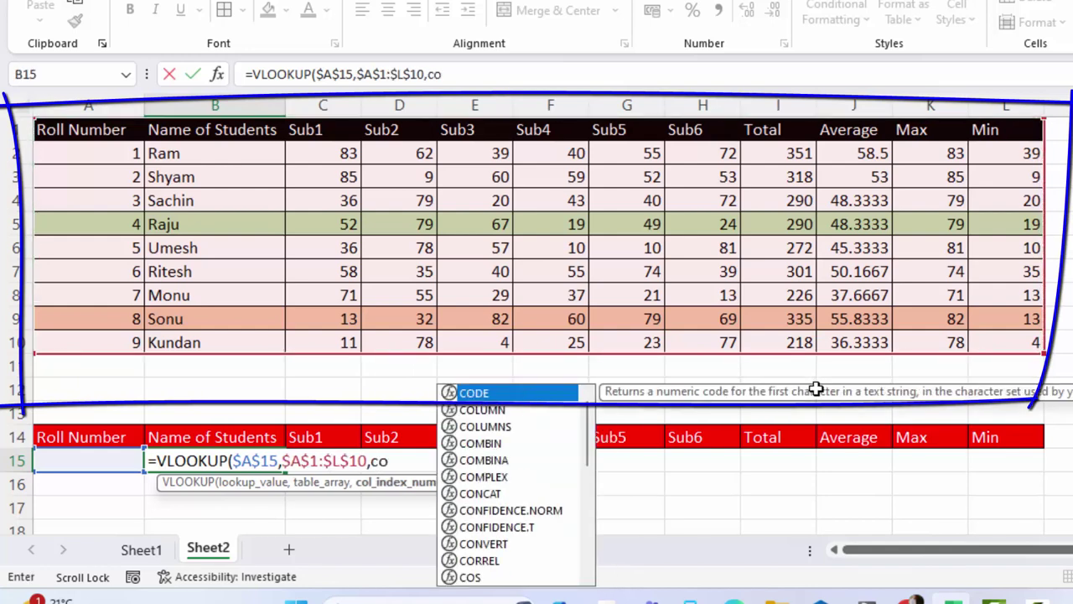
pyautogui.write('lumn')
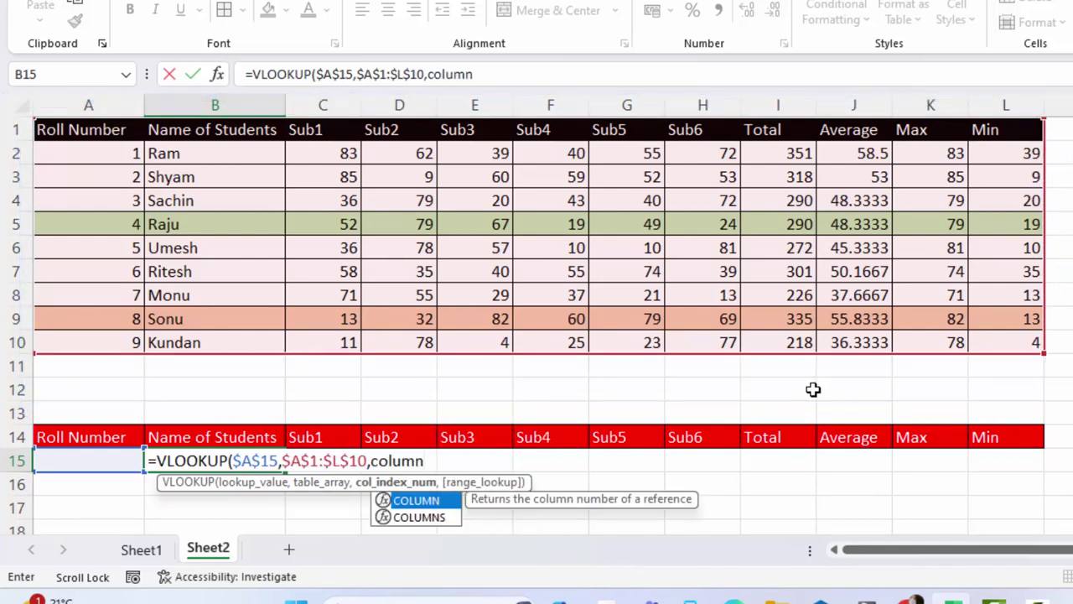
pyautogui.press('Down')
pyautogui.press('Tab')
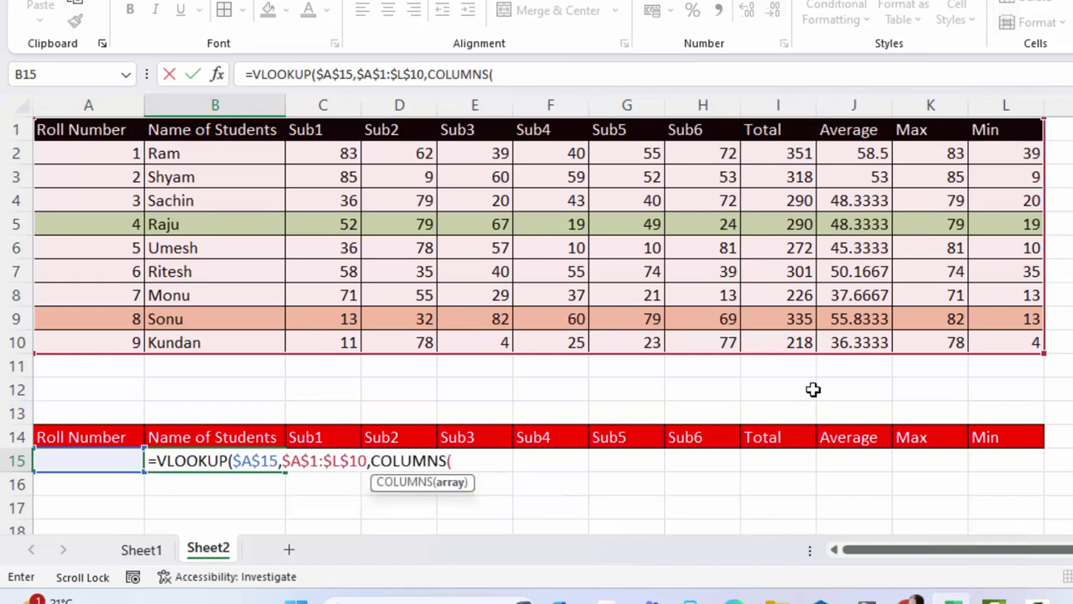
pyautogui.moveTo(103, 431); pyautogui.dragTo(167, 432)
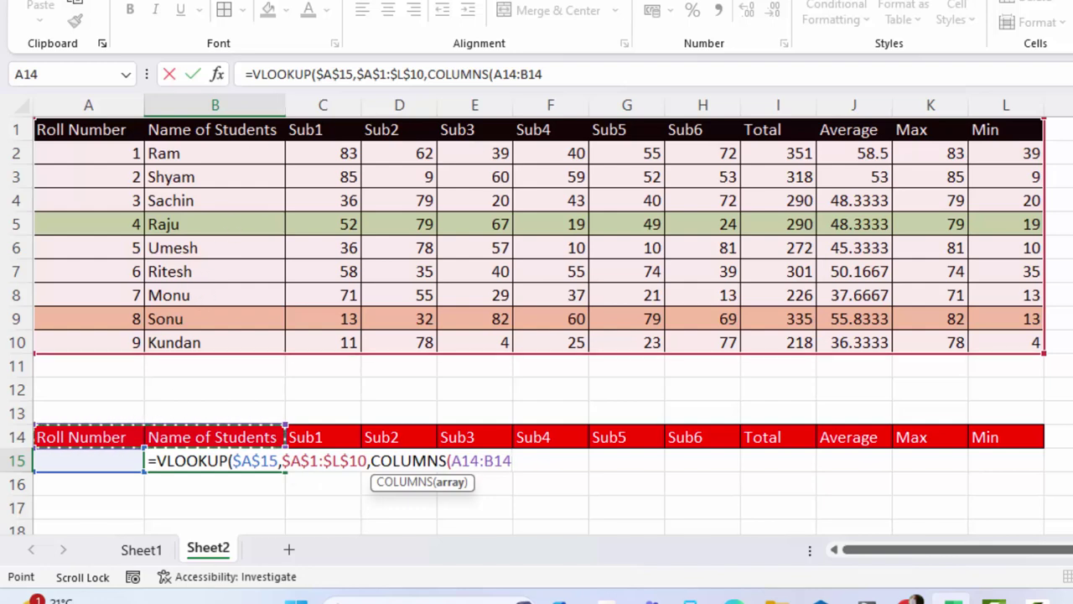
pyautogui.click(519, 76)
pyautogui.moveTo(518, 75); pyautogui.dragTo(493, 75)
pyautogui.press('F4')
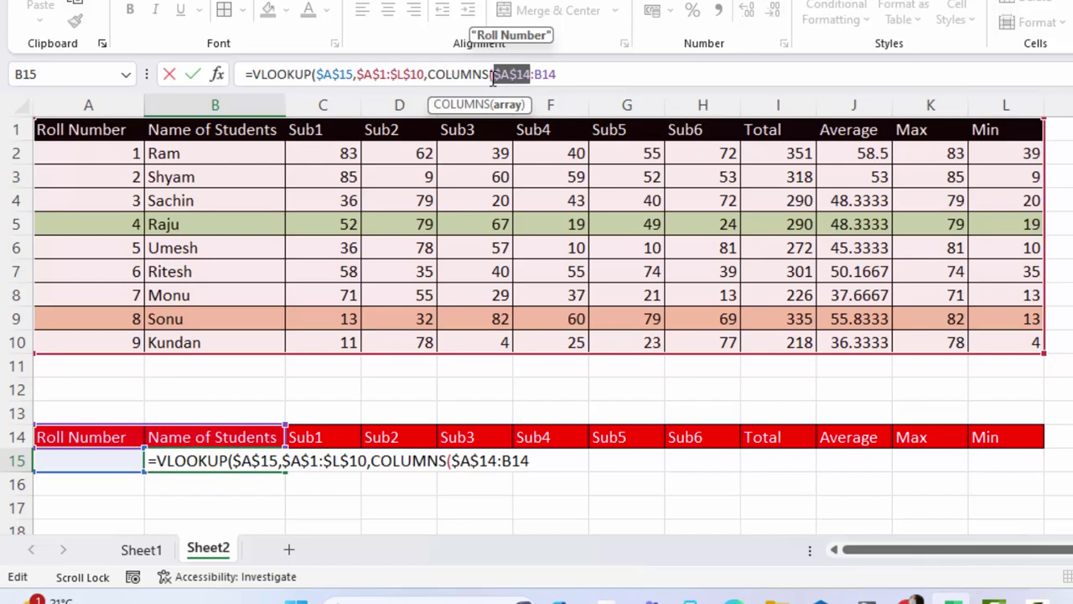
pyautogui.press('F4')
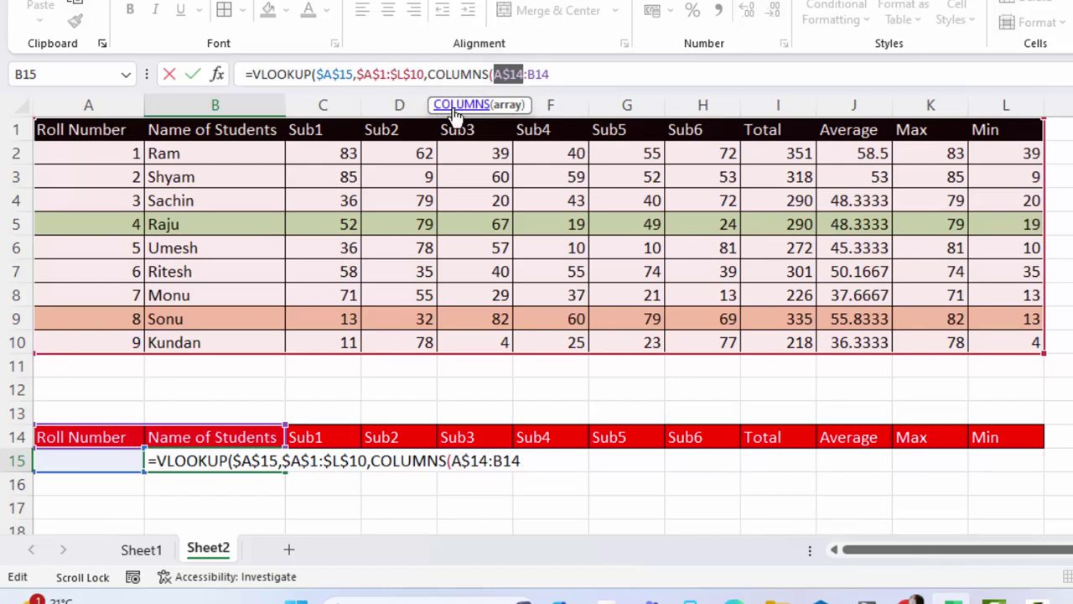
pyautogui.press('F4')
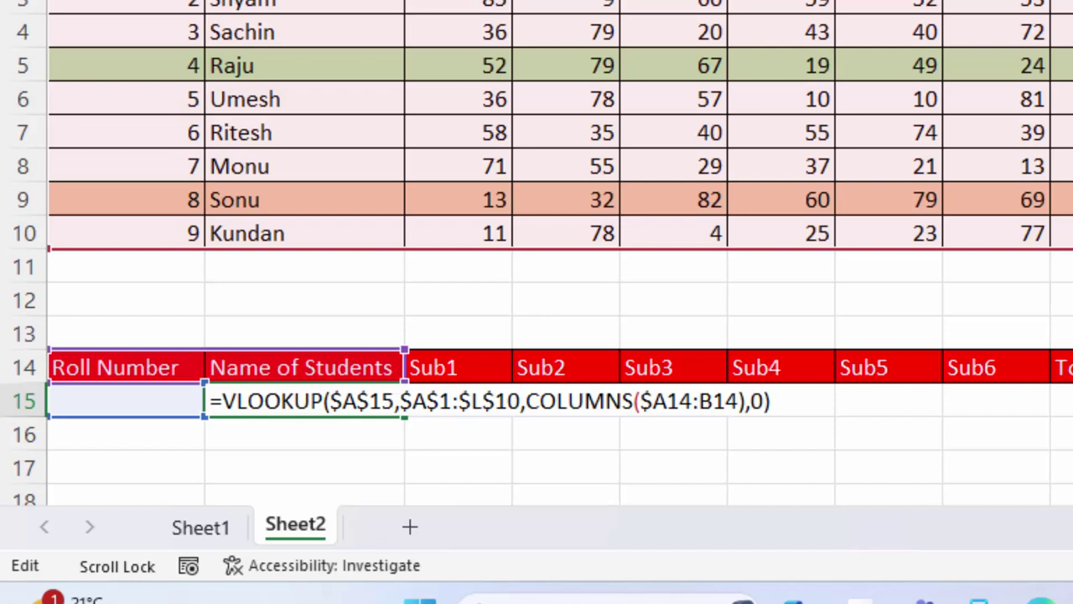
pyautogui.press('Return')
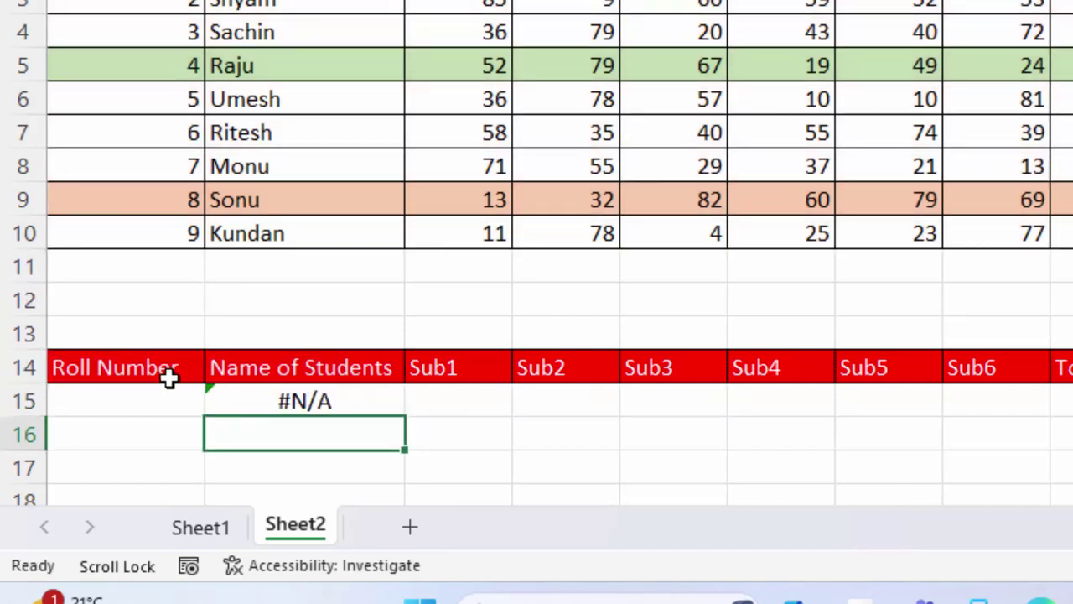
# - Choose roll number 6 in A15's dropdown
pyautogui.click(150, 396)
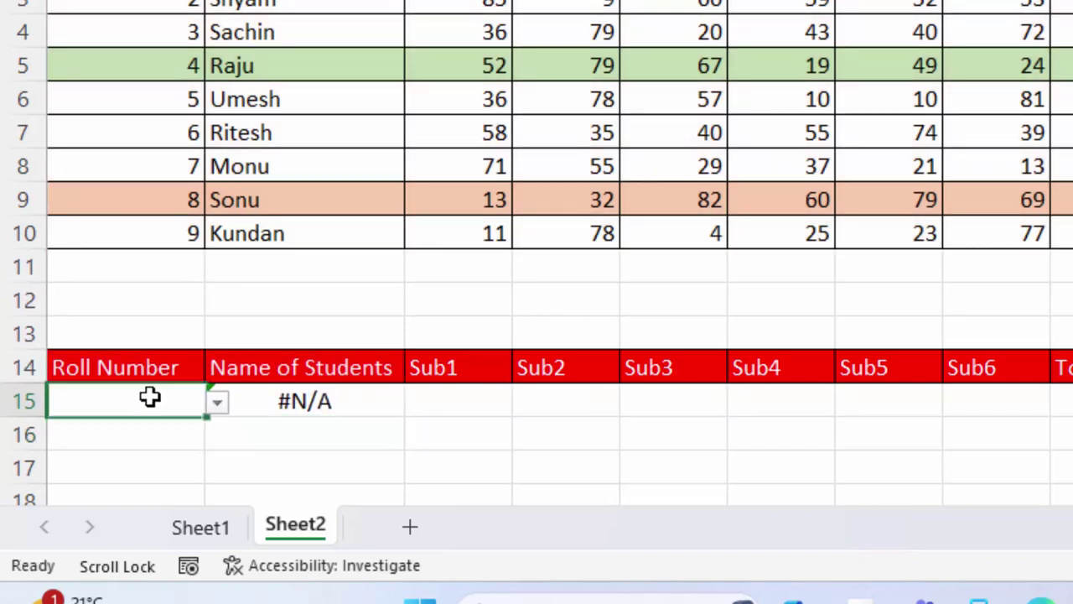
pyautogui.click(216, 402)
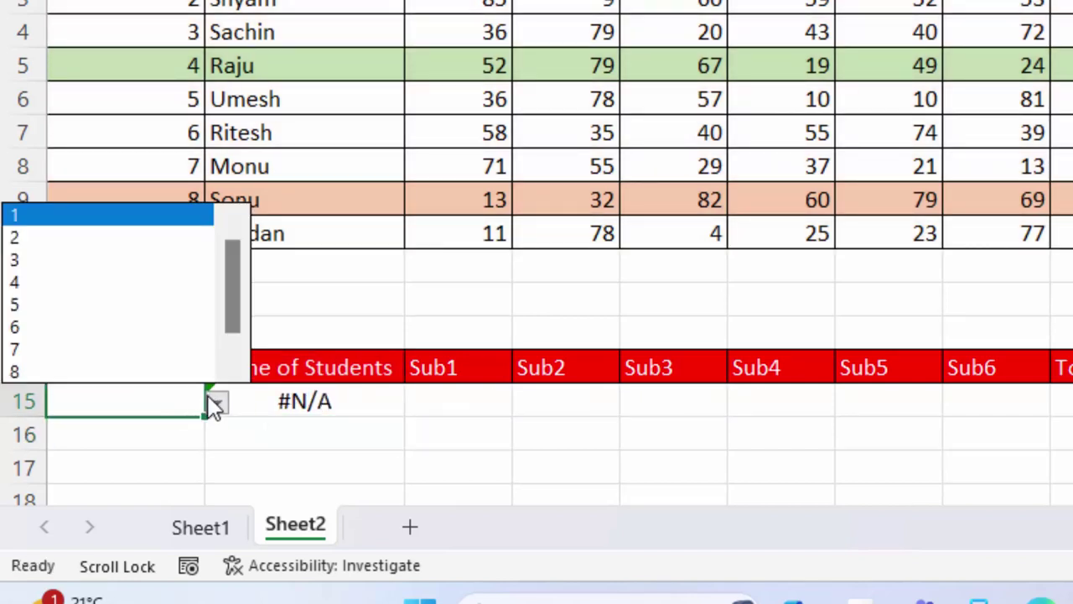
pyautogui.click(61, 327)
# - Copy B15's lookup across to L15 to show Ritesh's record, then clear A15:L15
pyautogui.click(297, 411)
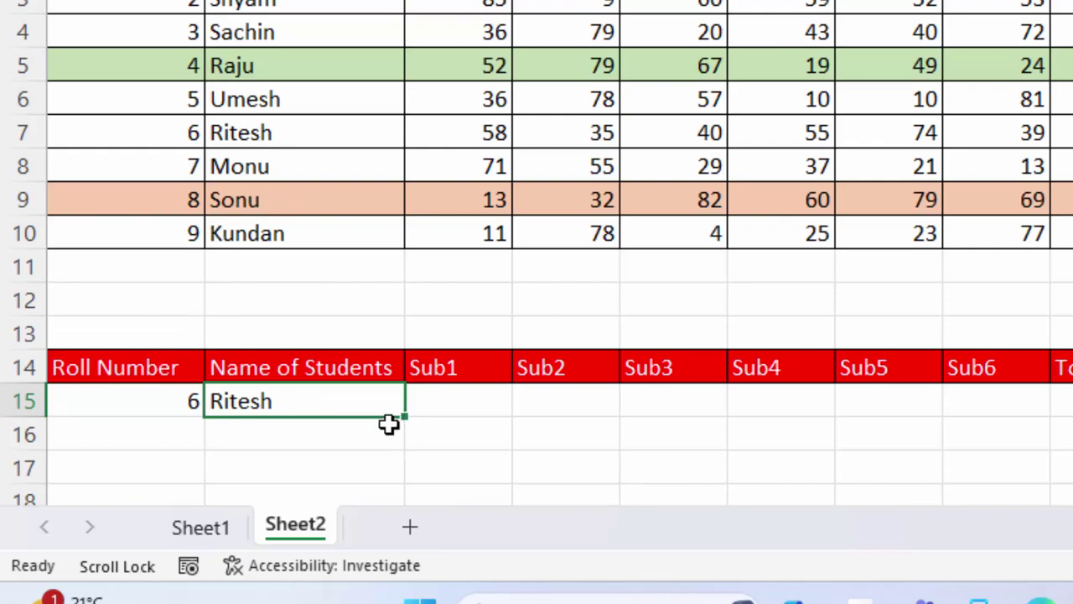
pyautogui.moveTo(405, 417)
pyautogui.mouseDown()
pyautogui.moveTo(1065, 452)
pyautogui.moveTo(1015, 574)
pyautogui.mouseUp()
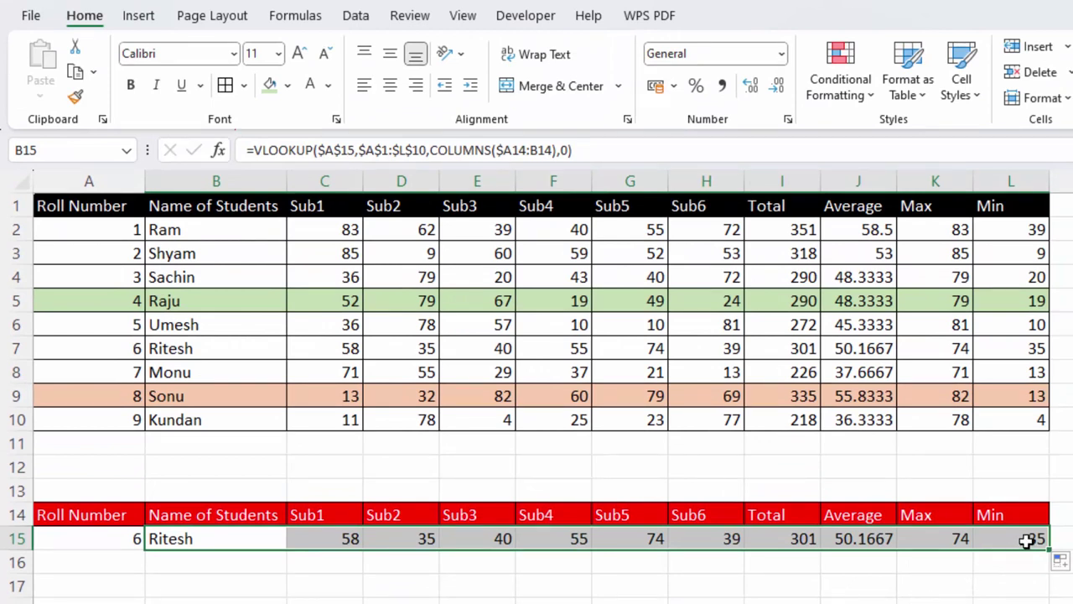
pyautogui.moveTo(1031, 539)
pyautogui.mouseDown()
pyautogui.moveTo(151, 543)
pyautogui.moveTo(93, 533)
pyautogui.mouseUp()
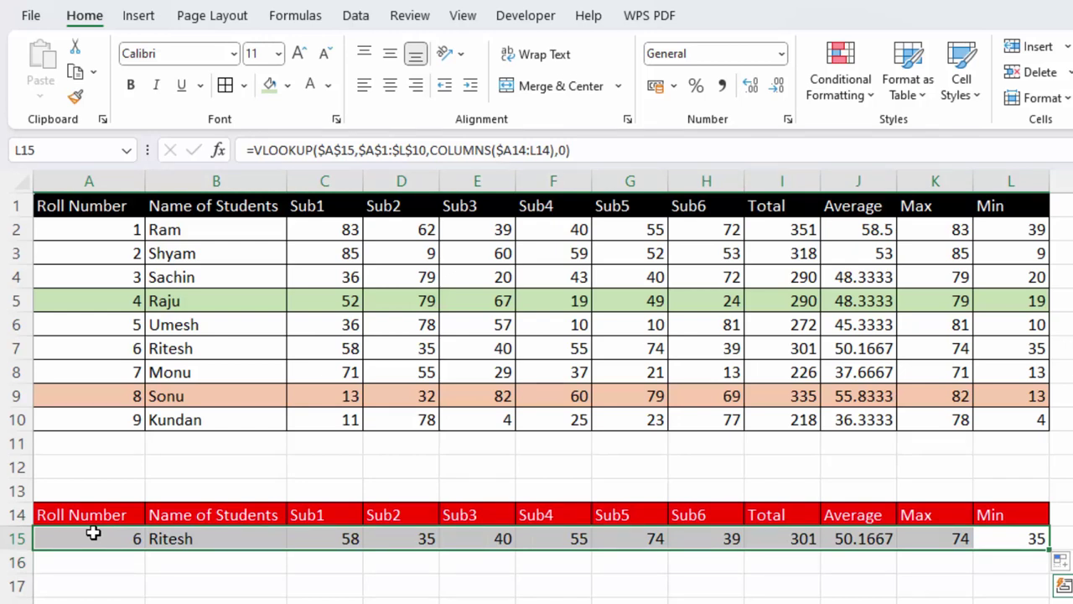
pyautogui.press('Delete')
# - Enter =XLOOKUP(A2:A10,B2:L10) in B15, which triggers Excel's too-few-arguments warning
pyautogui.click(112, 576)
pyautogui.click(111, 535)
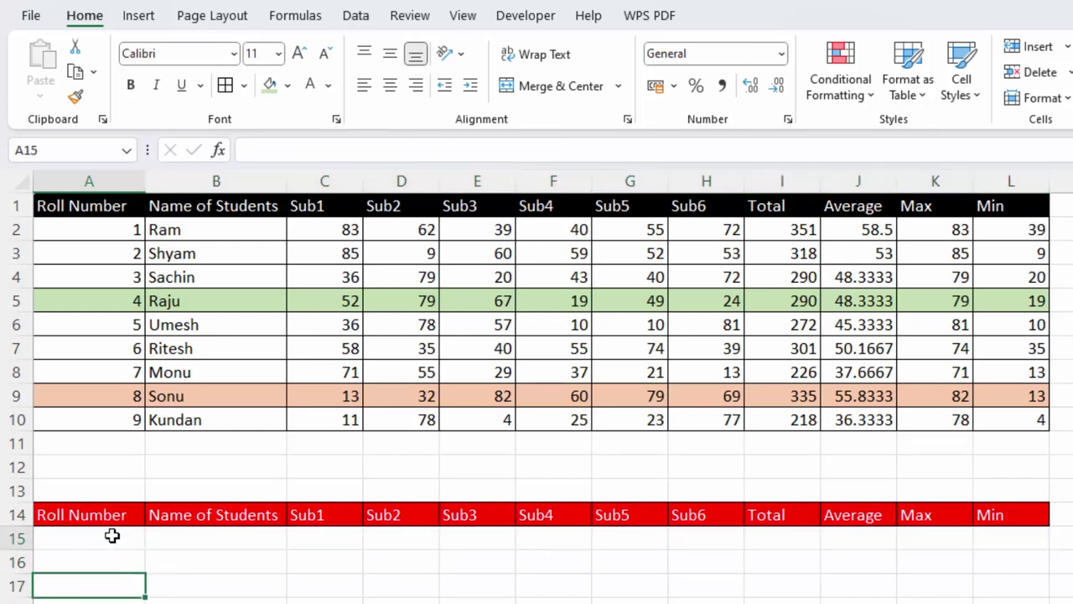
pyautogui.click(210, 547)
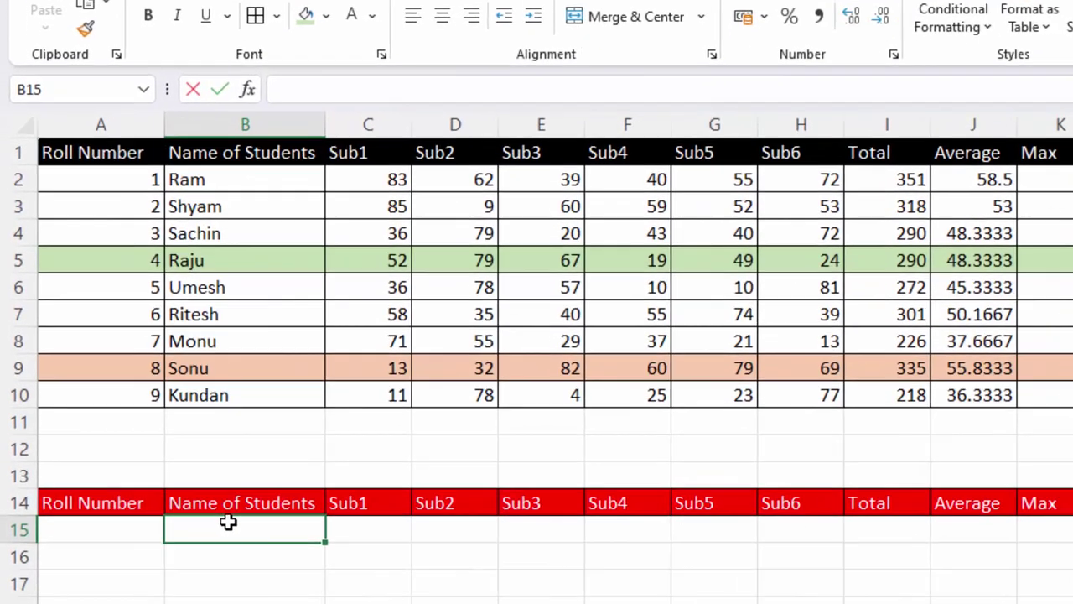
pyautogui.write('=xl')
pyautogui.press('Tab')
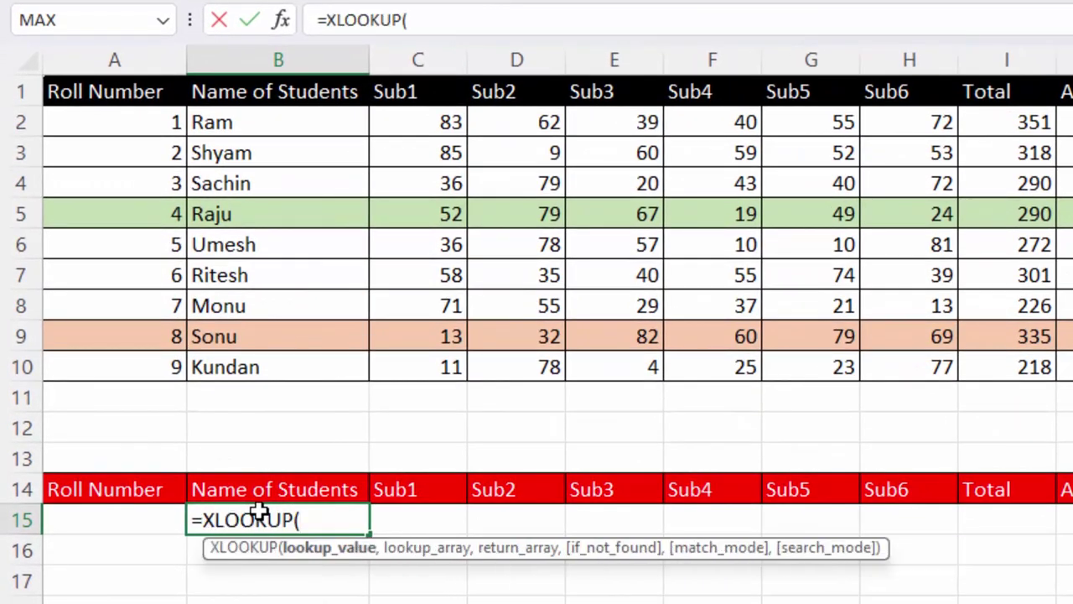
pyautogui.click(114, 523)
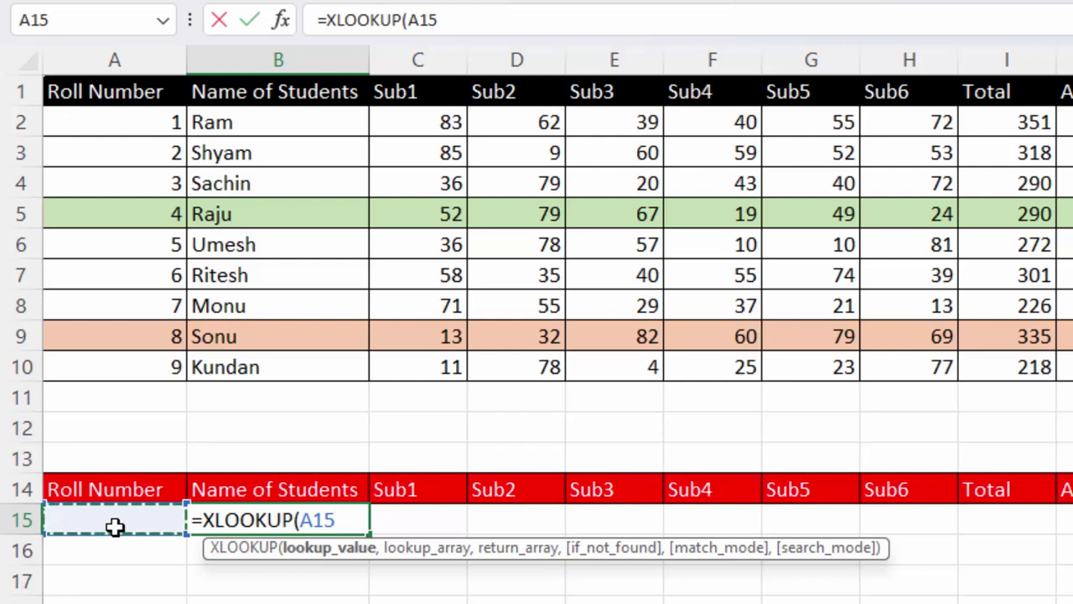
pyautogui.moveTo(104, 120); pyautogui.dragTo(114, 367)
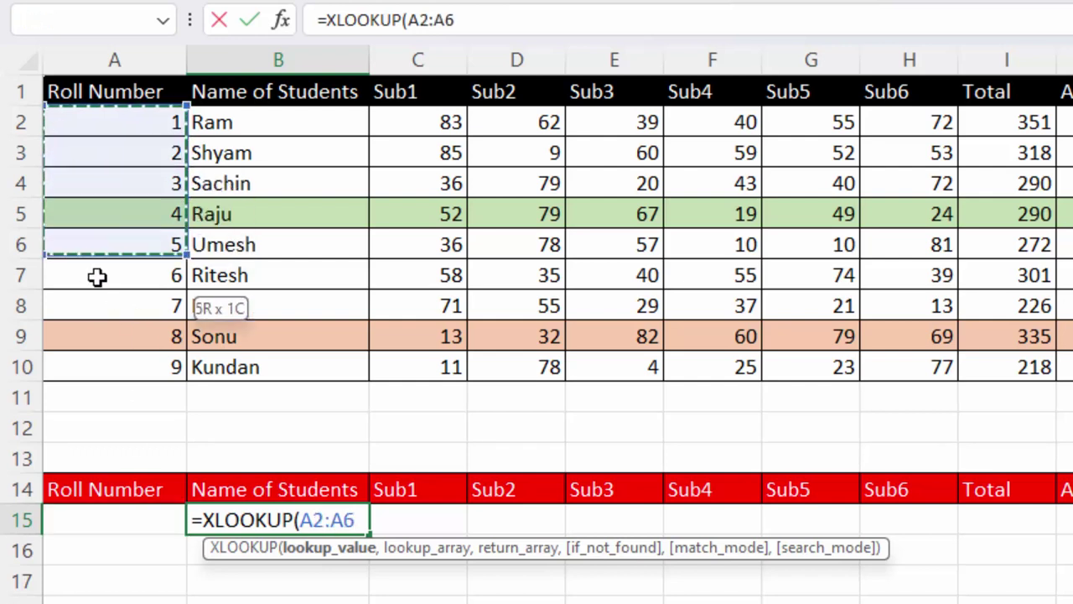
pyautogui.write(',')
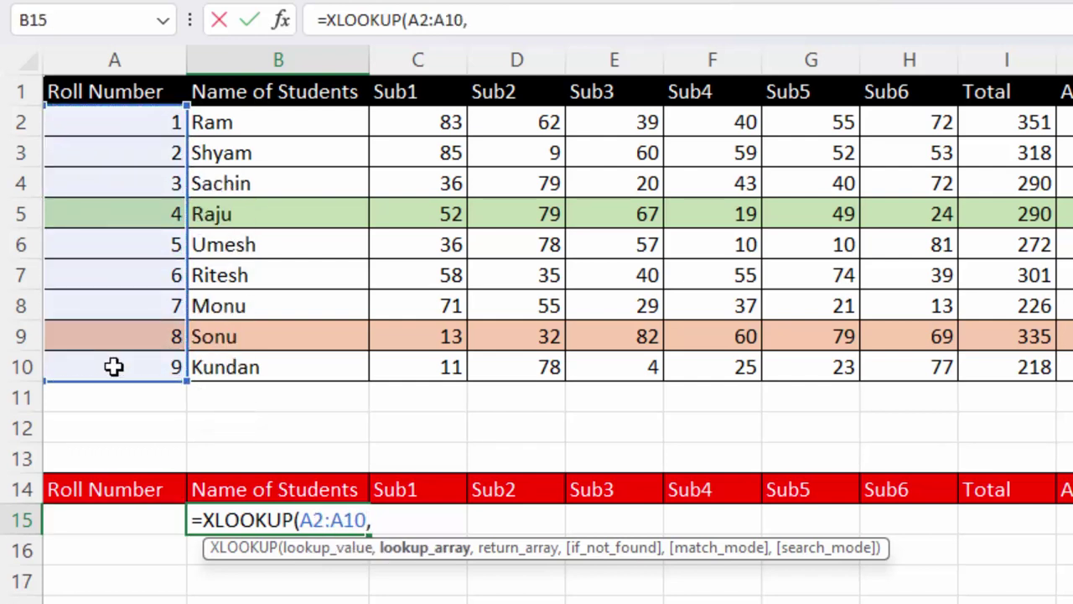
pyautogui.moveTo(283, 117)
pyautogui.mouseDown()
pyautogui.moveTo(1069, 335)
pyautogui.moveTo(1072, 366)
pyautogui.mouseUp()
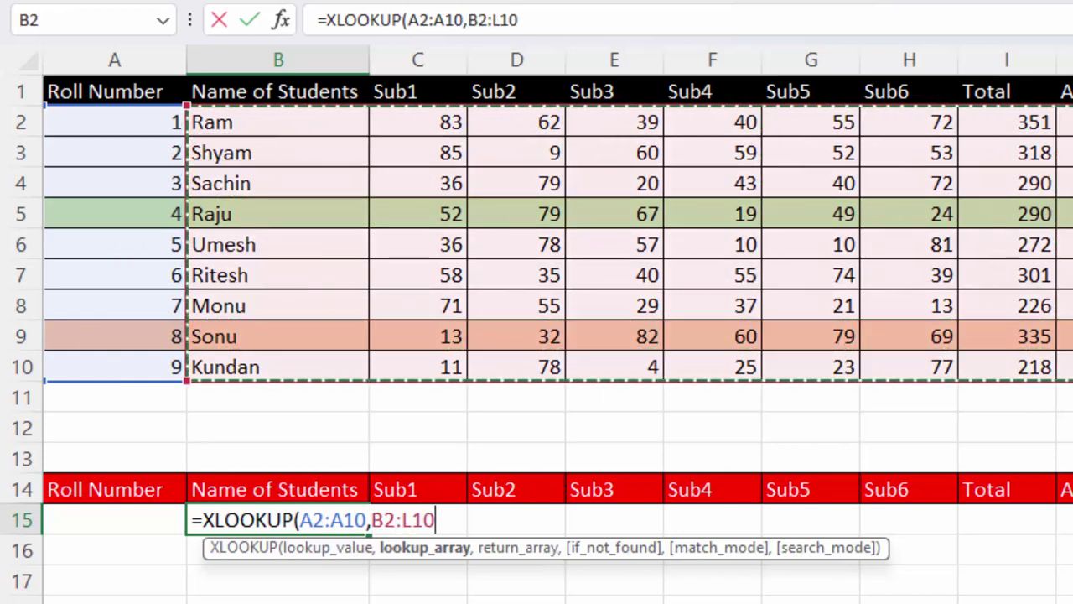
pyautogui.write(')')
pyautogui.press('Return')
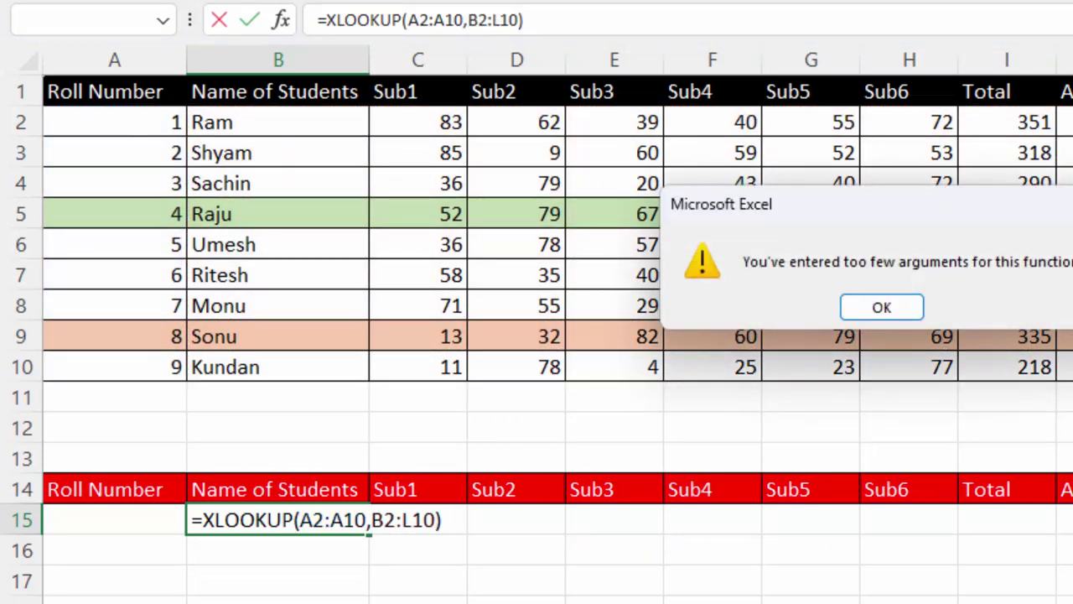
# - Dismiss the warning and delete the faulty XLOOKUP arguments in B15
pyautogui.click(914, 309)
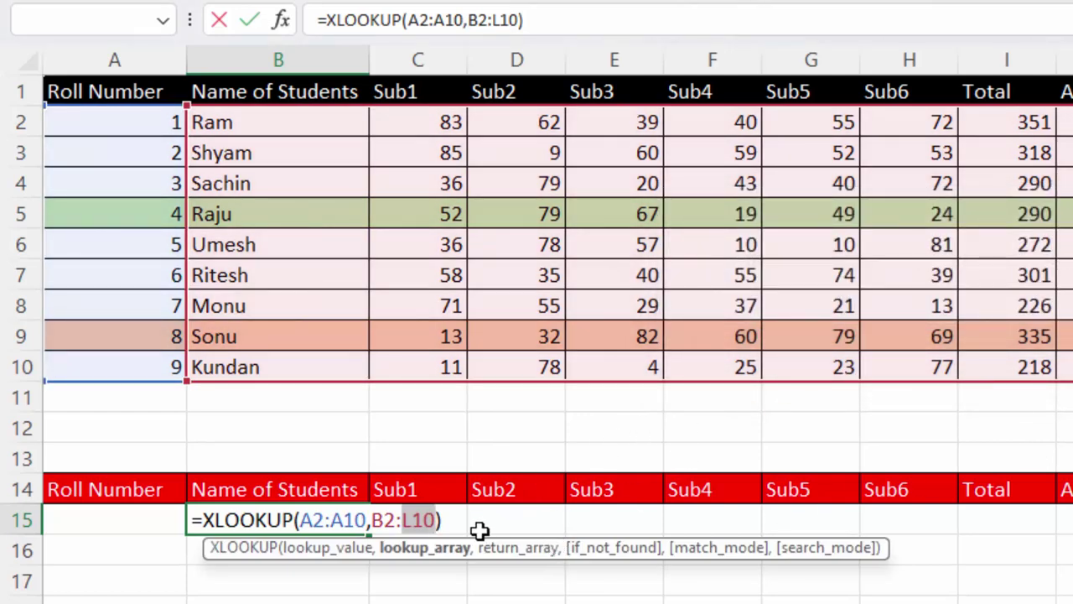
pyautogui.click(464, 526)
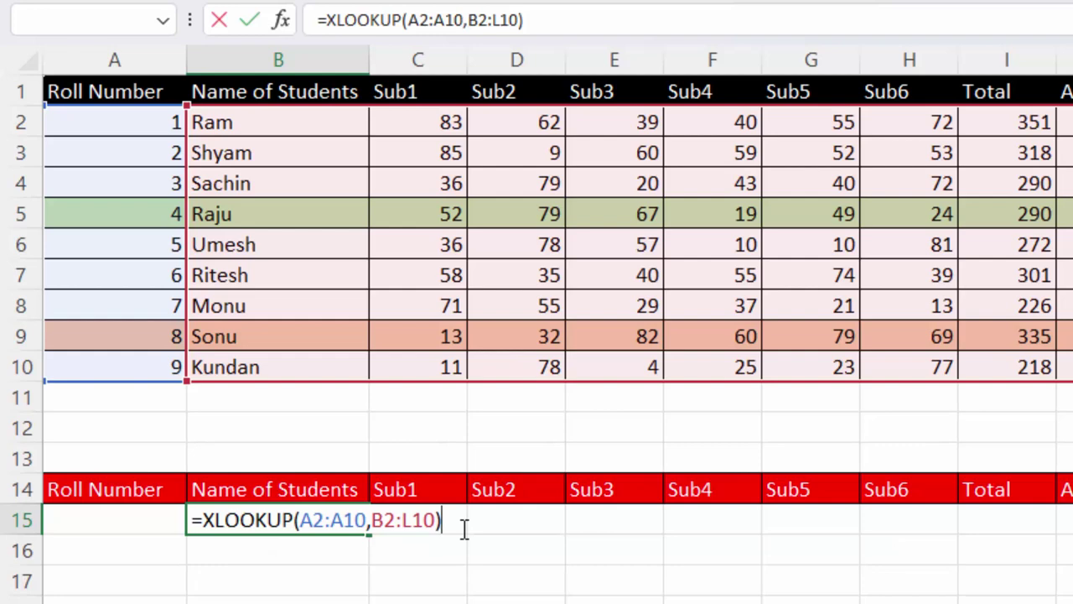
pyautogui.press('BackSpace')
pyautogui.press('BackSpace')
pyautogui.press('BackSpace')
pyautogui.press('BackSpace')
pyautogui.press('BackSpace')
pyautogui.press('BackSpace')
pyautogui.press('BackSpace')
pyautogui.press('BackSpace')
pyautogui.press('BackSpace')
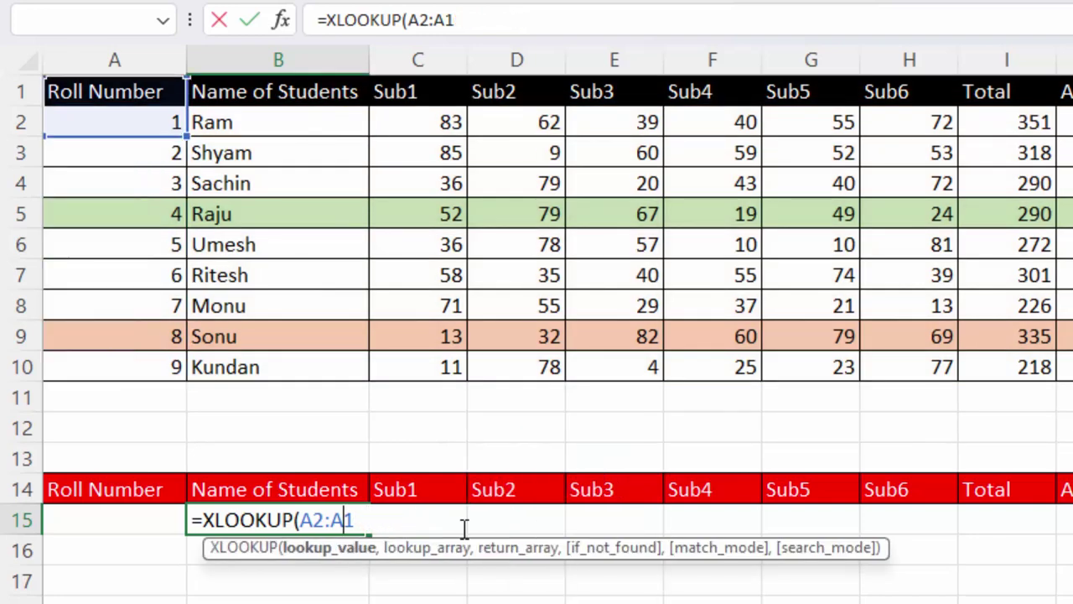
pyautogui.press('BackSpace')
pyautogui.press('BackSpace')
pyautogui.press('BackSpace')
pyautogui.press('BackSpace')
pyautogui.press('BackSpace')
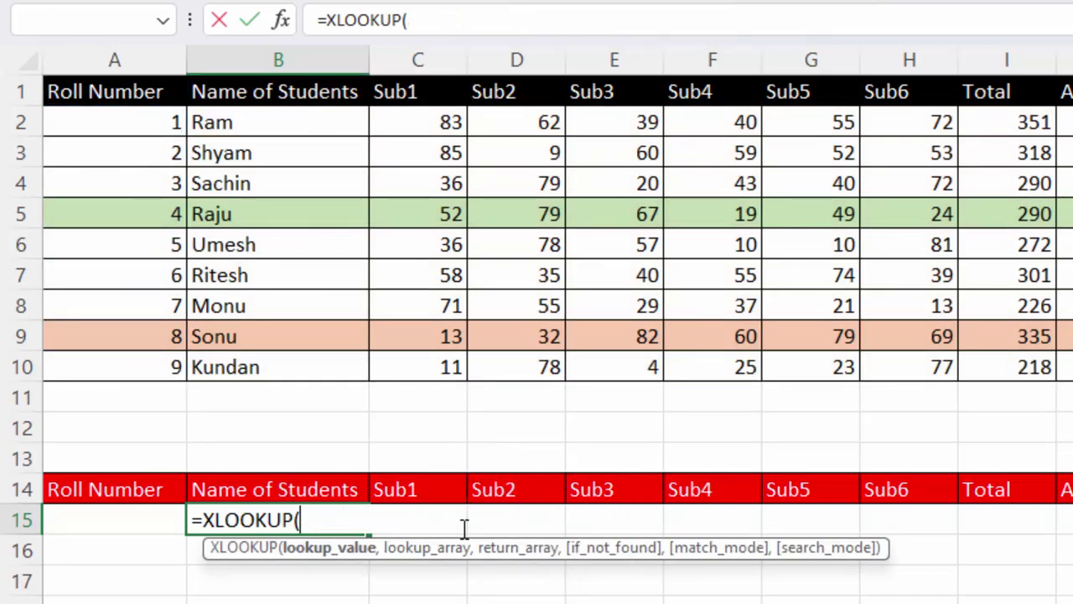
# - Complete B15 as =XLOOKUP(A15,A2:A10,B2:L10)
pyautogui.click(152, 519)
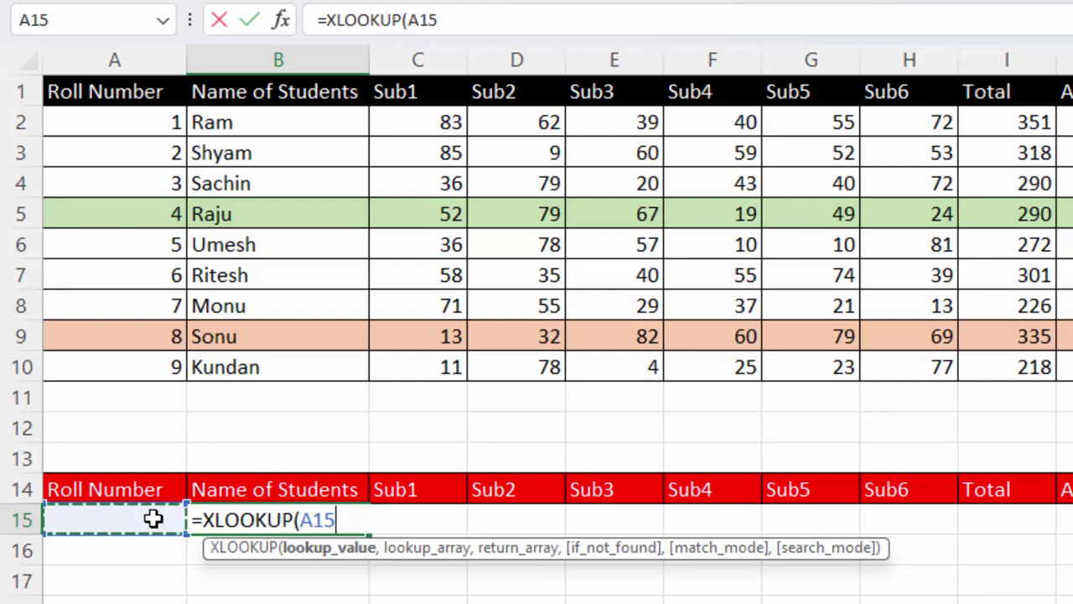
pyautogui.write(',')
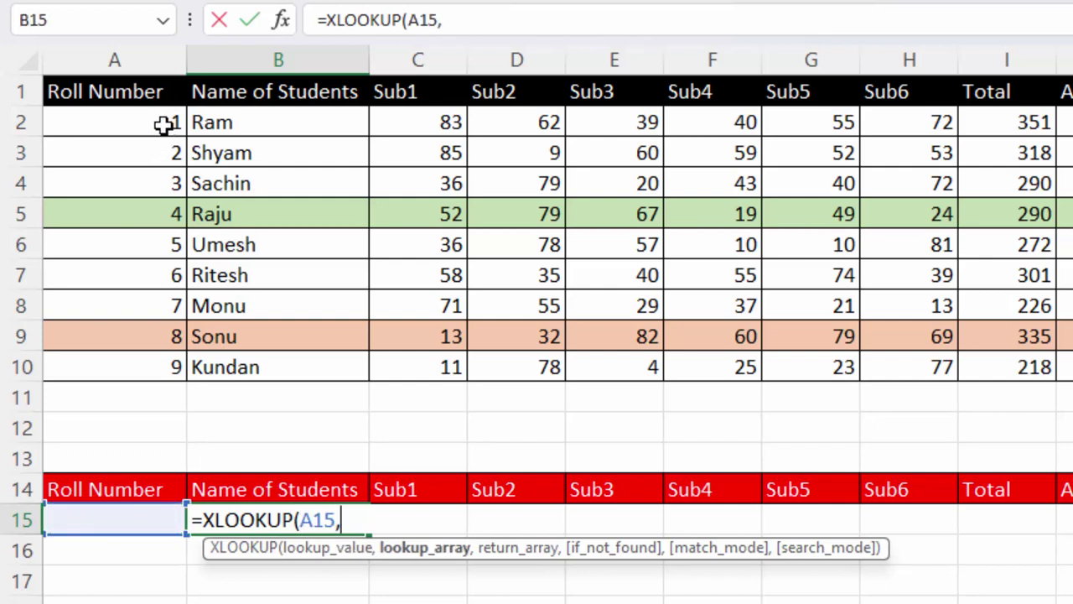
pyautogui.moveTo(161, 124); pyautogui.dragTo(139, 355)
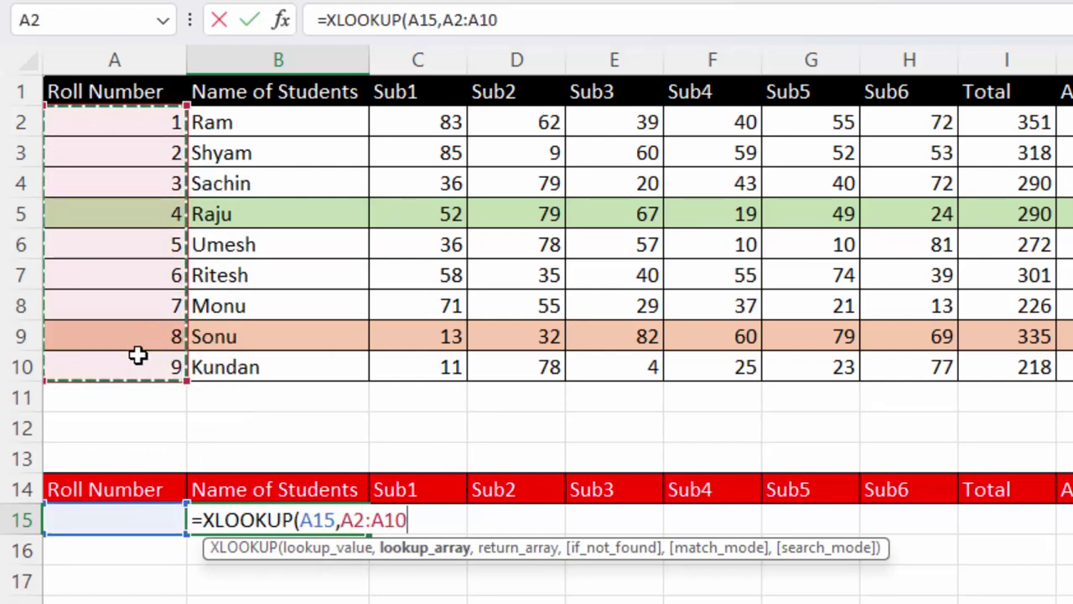
pyautogui.write(',')
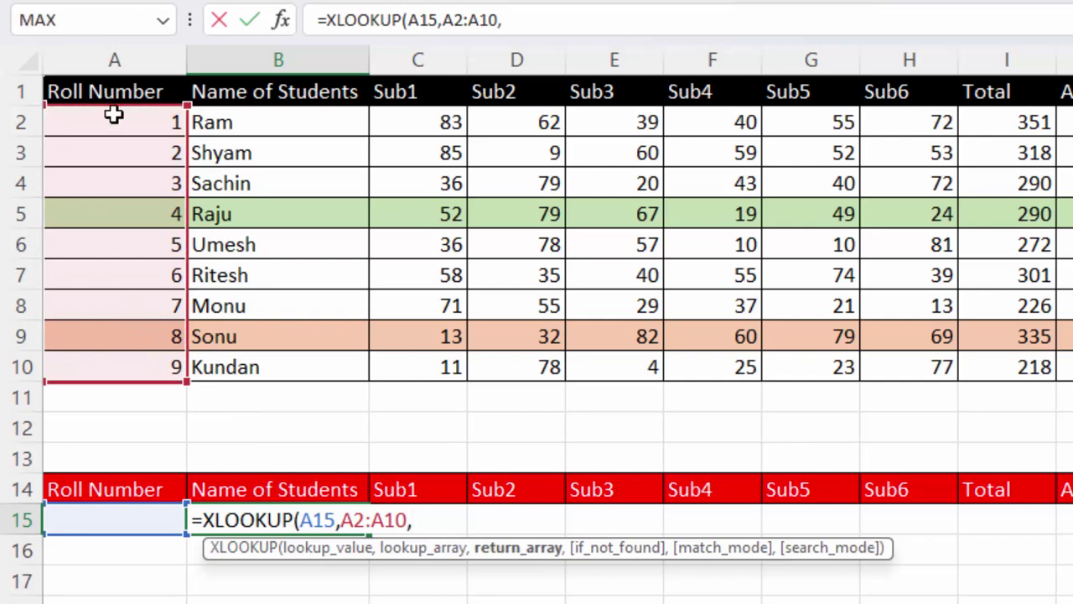
pyautogui.click(114, 120)
pyautogui.moveTo(290, 132)
pyautogui.mouseDown()
pyautogui.moveTo(400, 192)
pyautogui.moveTo(956, 329)
pyautogui.moveTo(818, 468)
pyautogui.mouseUp()
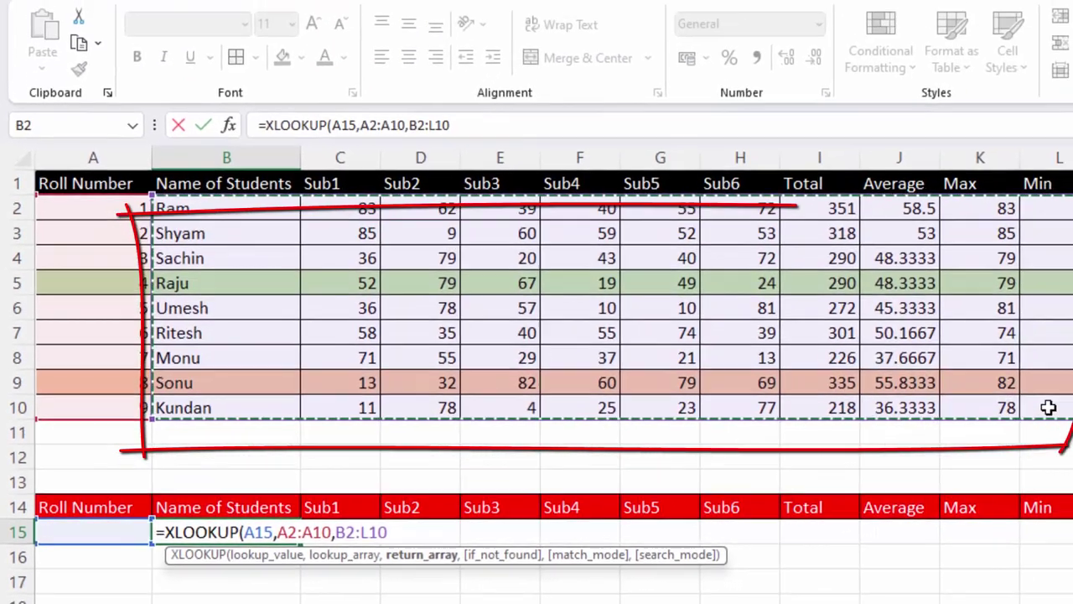
pyautogui.press('Return')
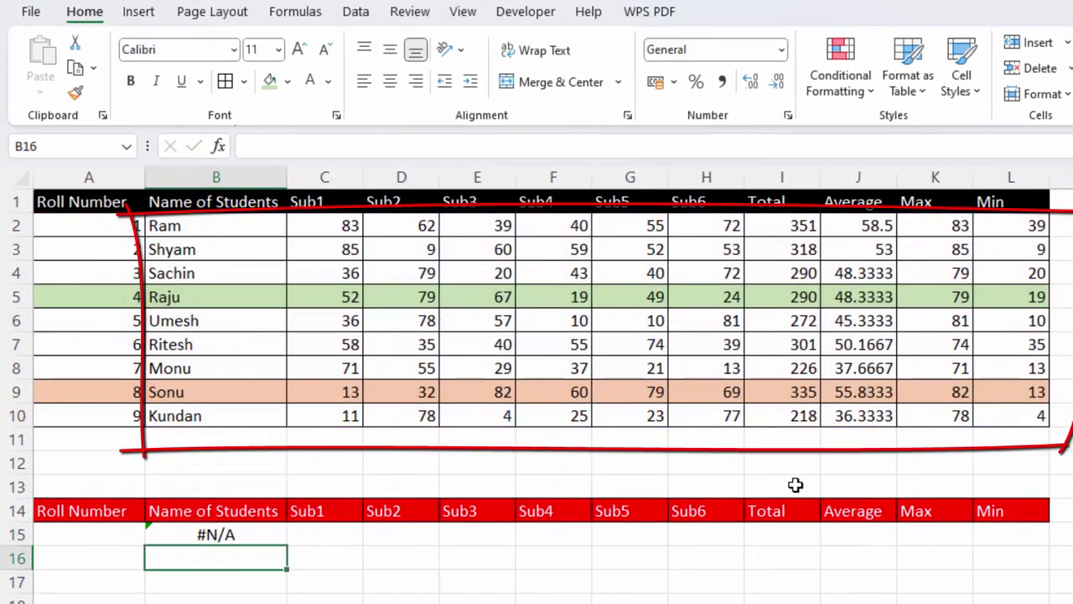
# - Pick roll number 5 in A15 so Umesh's record spills: total 272, average 45.3333, max 81, min 10
pyautogui.click(122, 536)
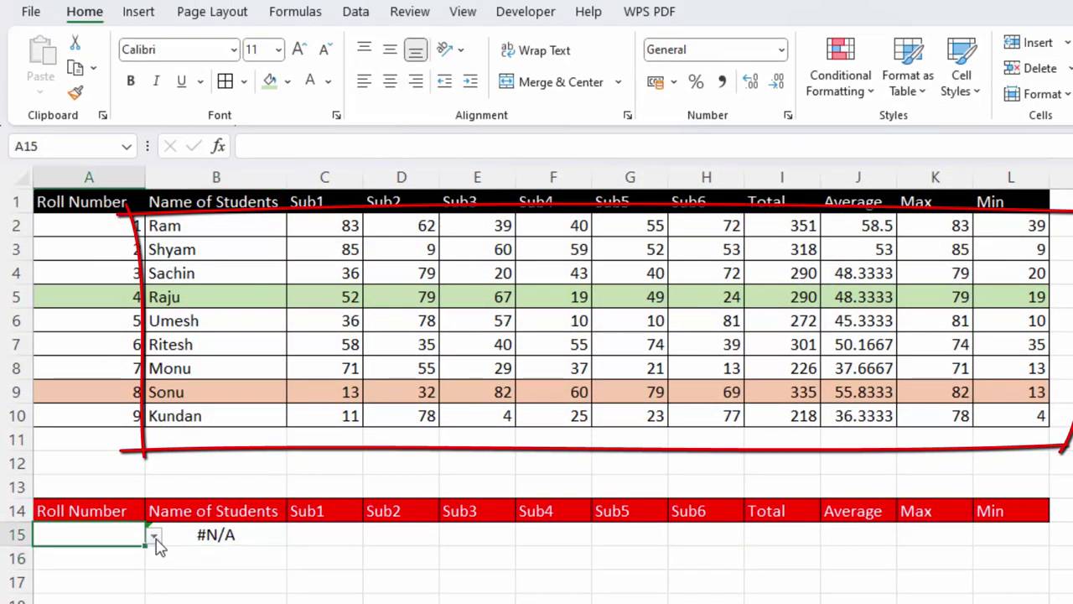
pyautogui.click(155, 535)
pyautogui.click(50, 468)
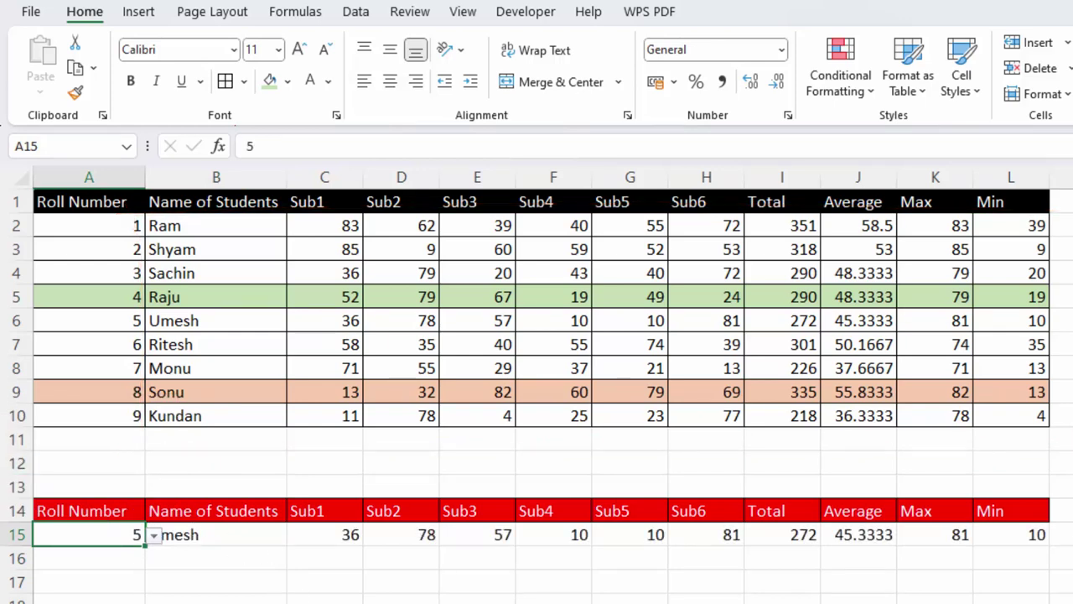
pyautogui.click(371, 580)
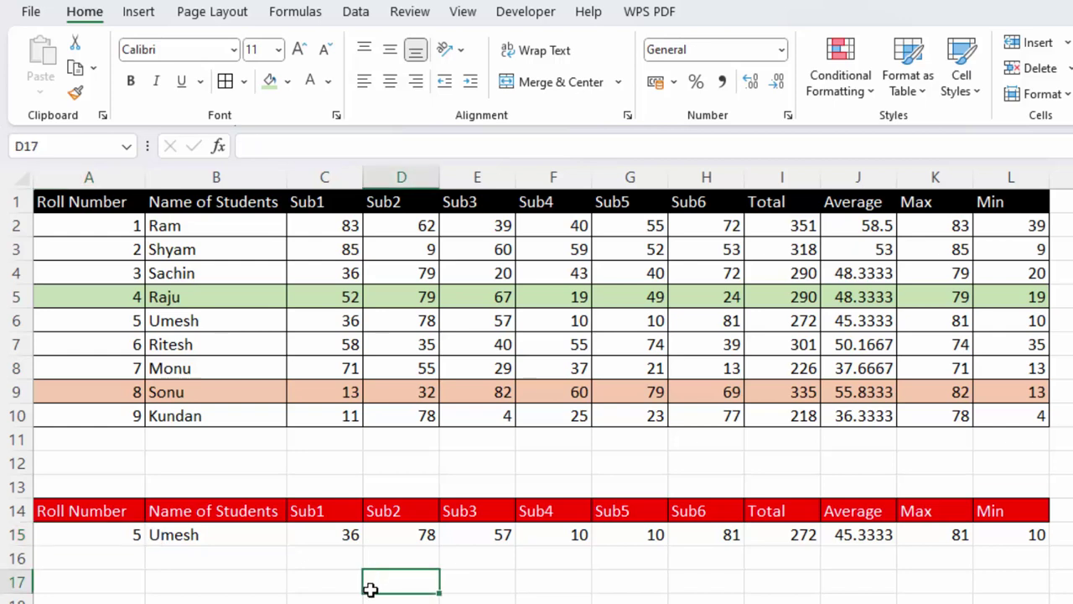